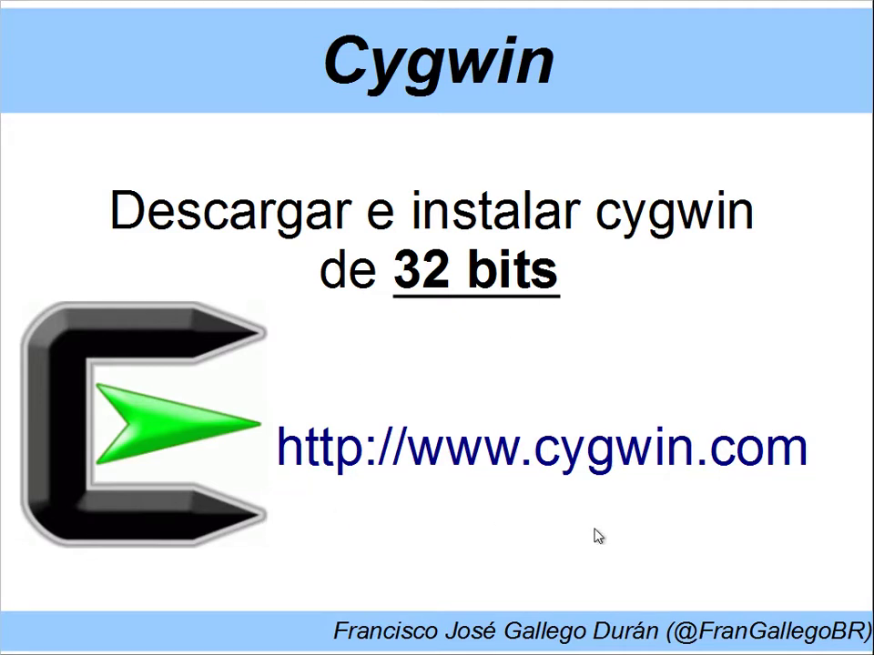
# Step: Open the Cygwin website from the slide's link and close the Mozilla start page
pyautogui.click(521, 460)
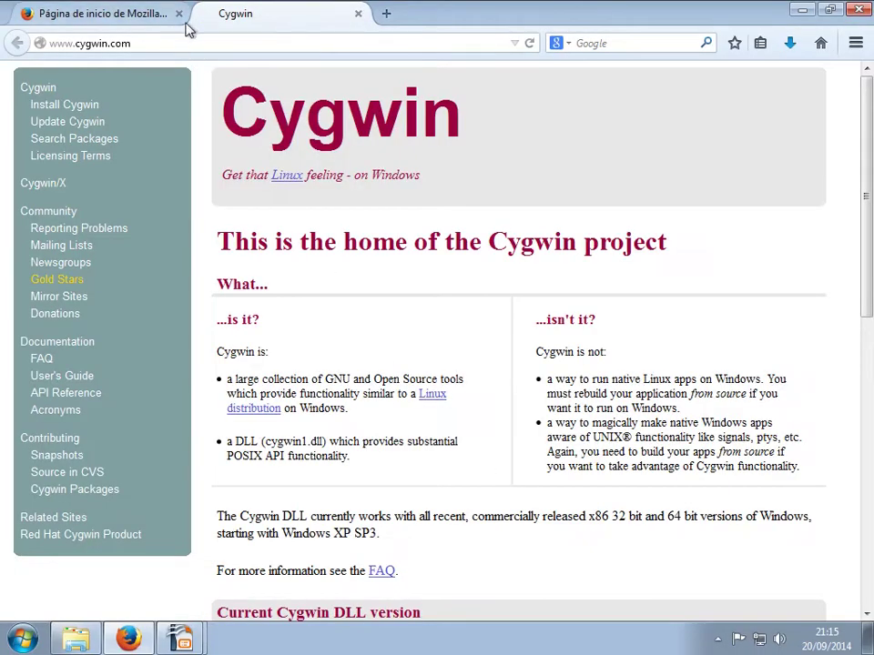
pyautogui.click(182, 20)
pyautogui.click(179, 14)
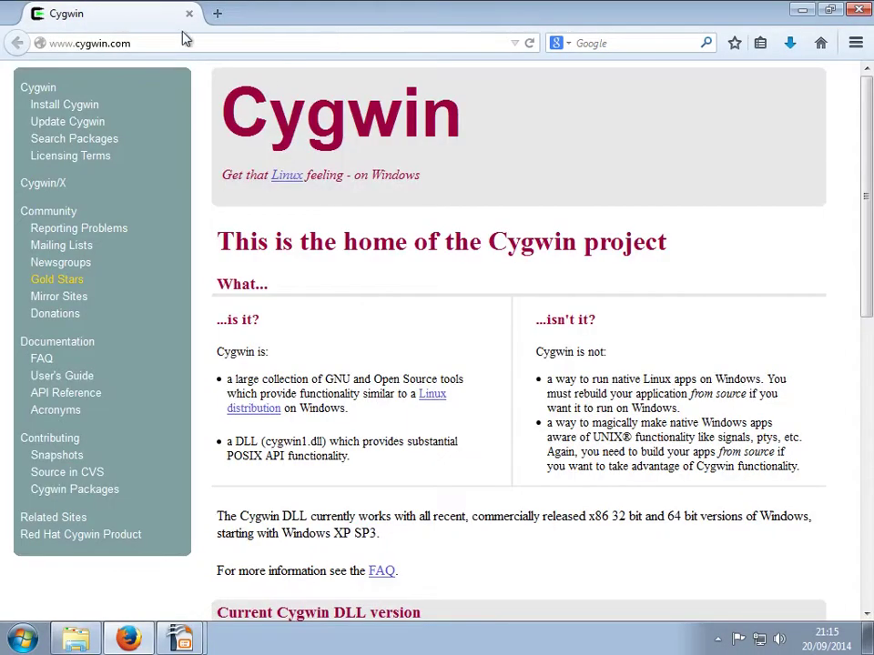
# Step: Download the 32-bit Cygwin installer, setup-x86.exe, and save the file
pyautogui.scroll(-7, 477, 373)
pyautogui.scroll(4, 556, 318)
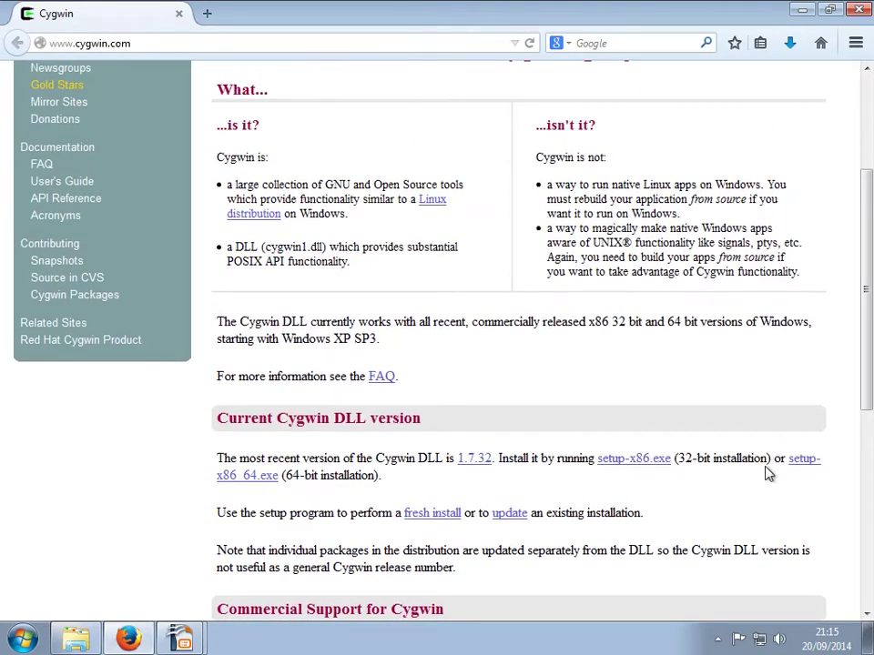
pyautogui.moveTo(770, 464); pyautogui.dragTo(599, 468)
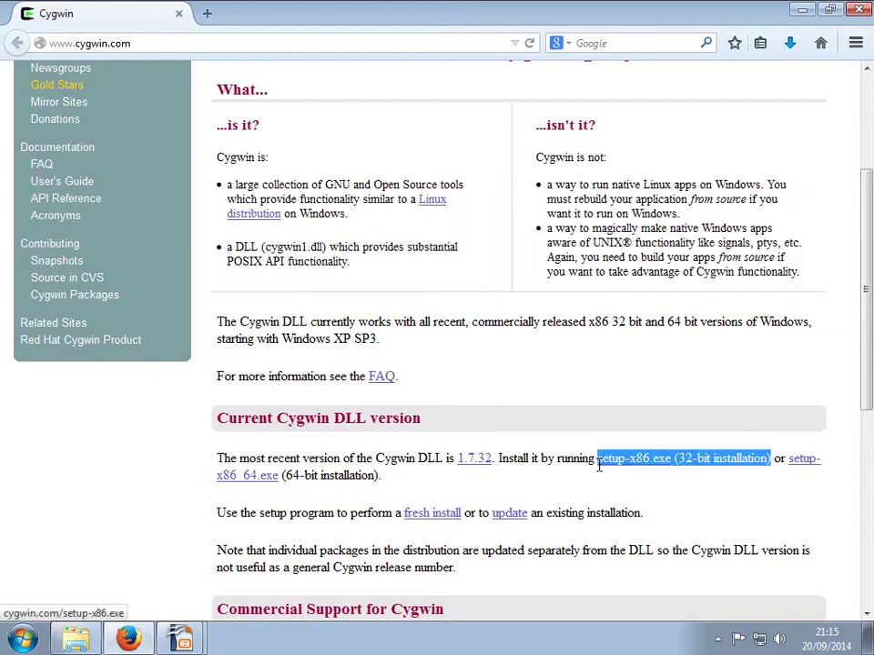
pyautogui.click(647, 467)
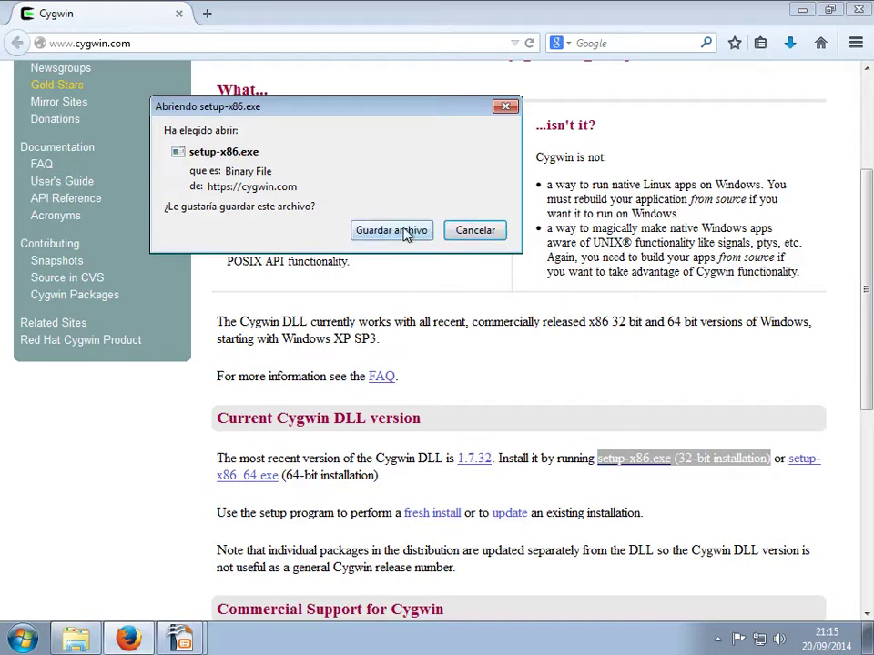
pyautogui.click(406, 231)
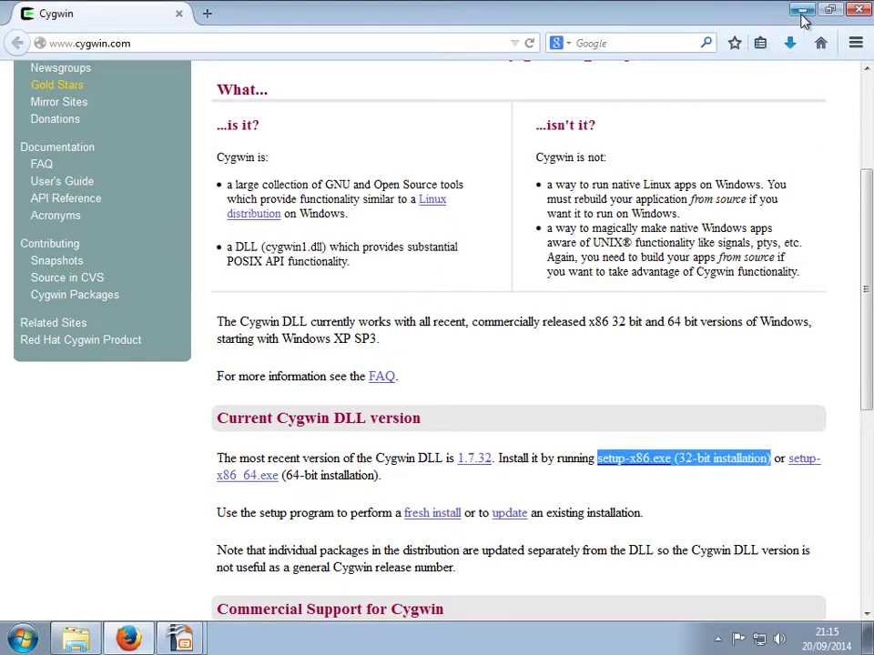
# Step: Run the downloaded setup-x86.exe, allow it to make changes to the computer, and minimize the browser
pyautogui.click(790, 43)
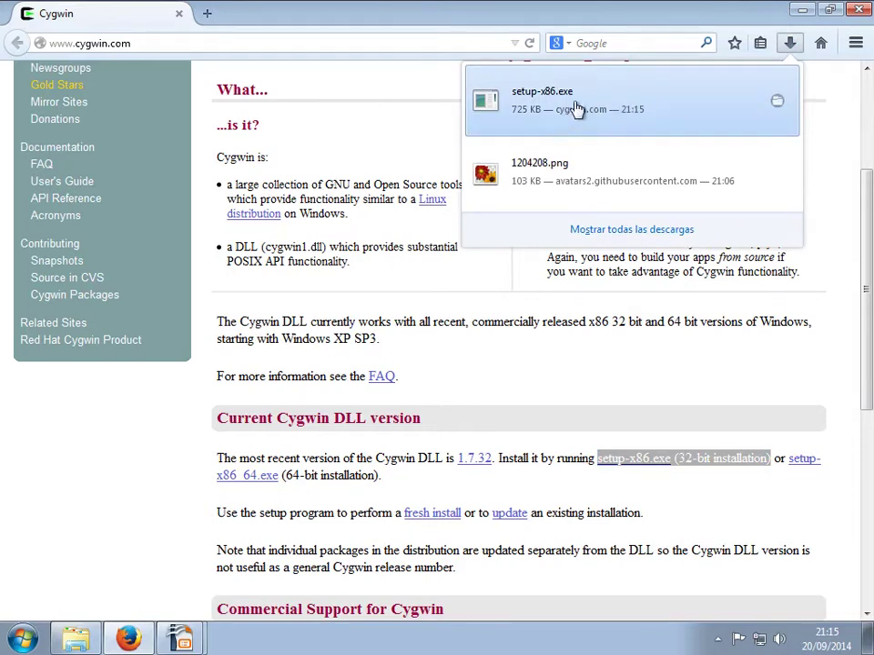
pyautogui.click(575, 108)
pyautogui.click(470, 335)
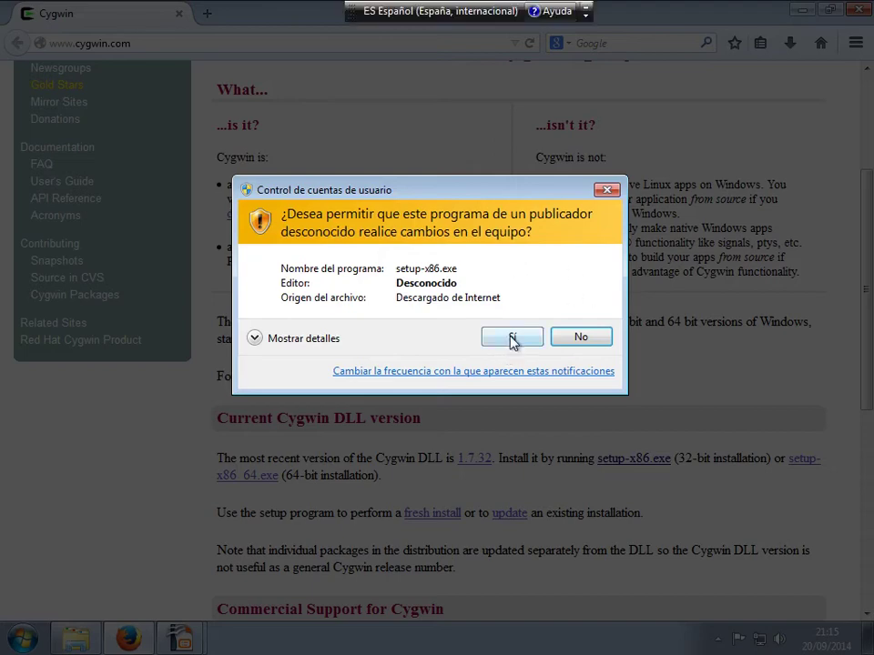
pyautogui.click(512, 339)
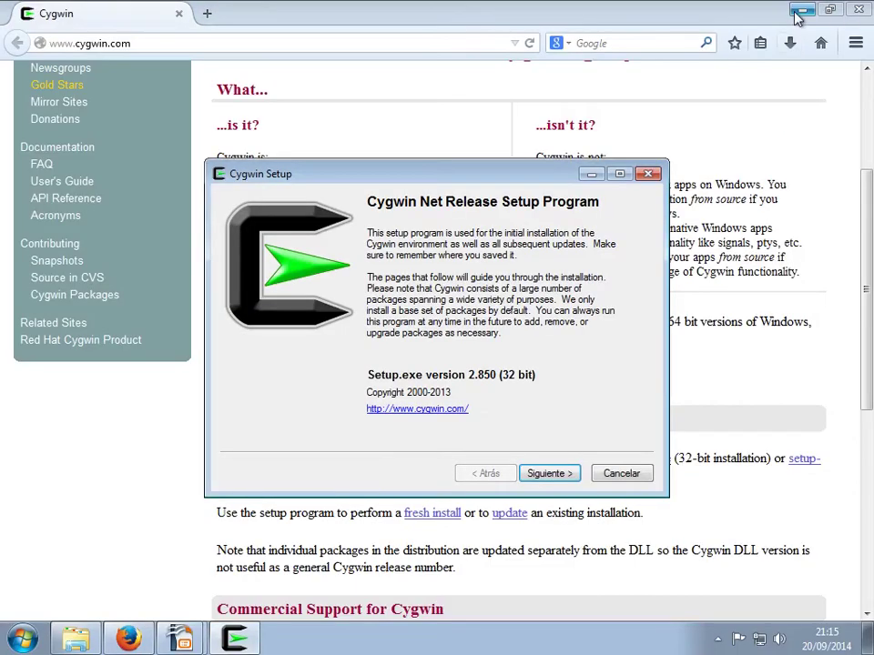
pyautogui.click(797, 13)
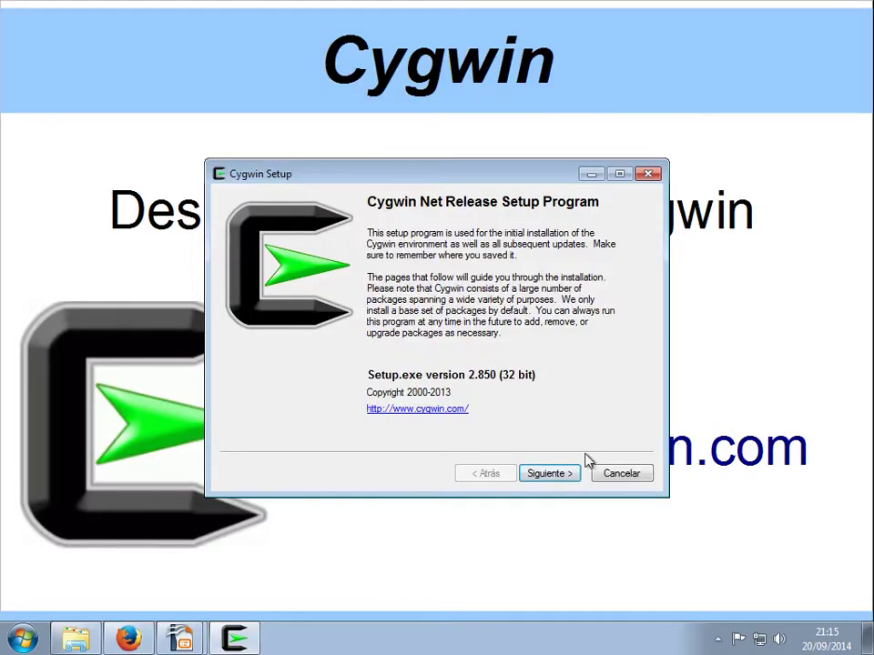
# Step: Set up an installation from the Internet for all users with C:\cygwin as the root directory
pyautogui.click(552, 473)
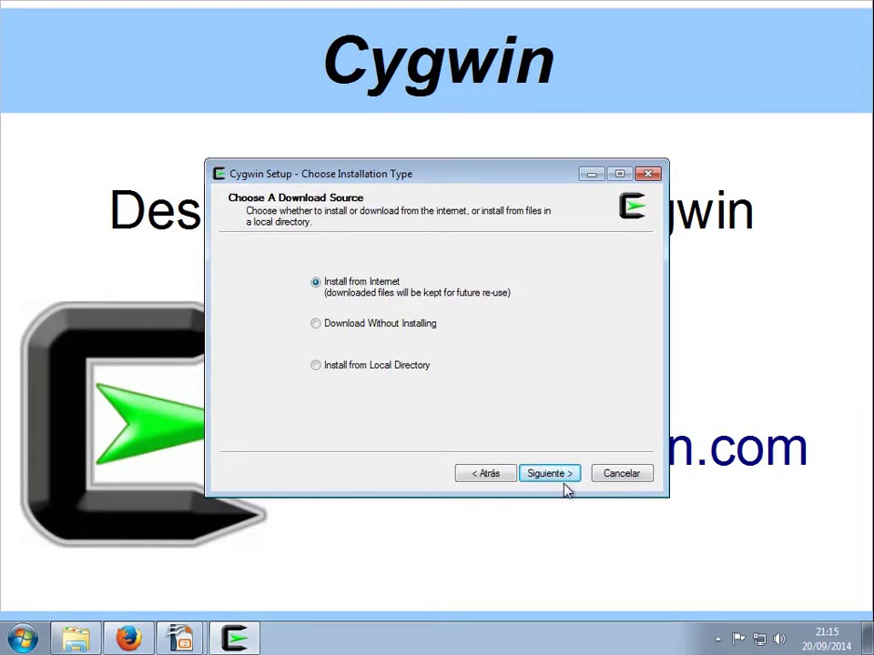
pyautogui.click(548, 473)
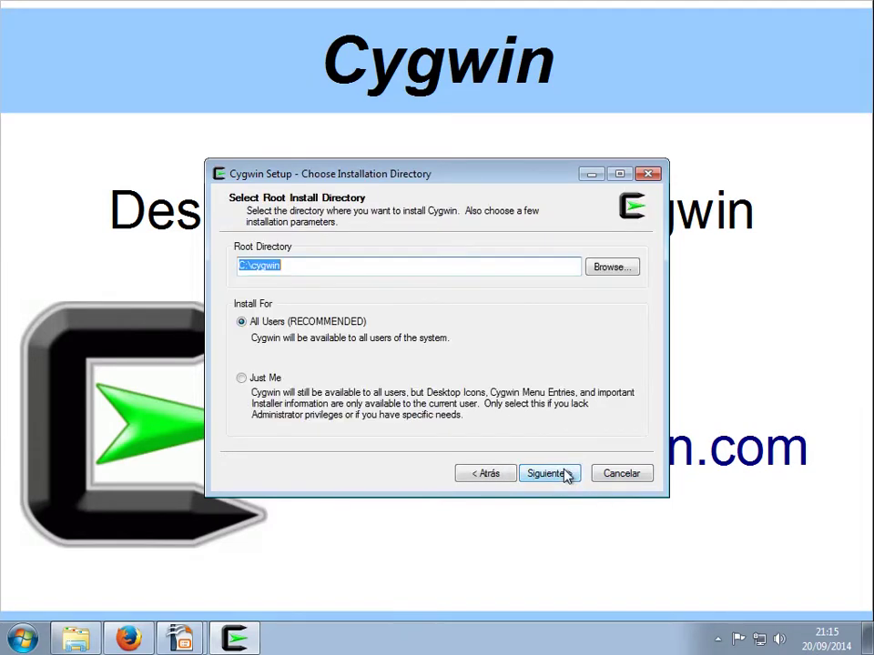
pyautogui.click(302, 264)
pyautogui.doubleClick(302, 265)
pyautogui.click(560, 477)
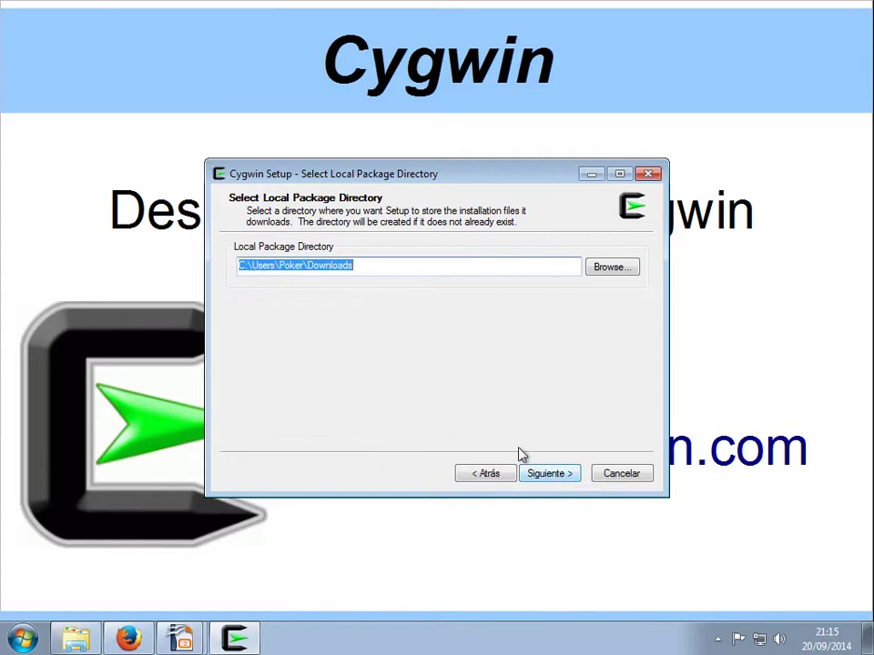
# Step: Set the local package directory to C:\cygwin\packages and have the missing directory created
pyautogui.click(254, 267)
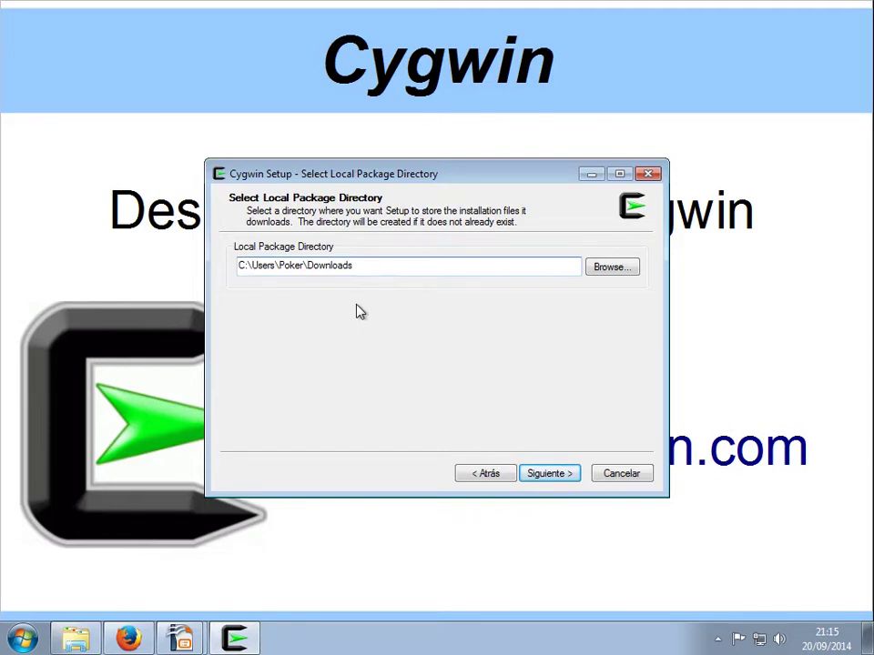
pyautogui.hotkey('shift', 'End')
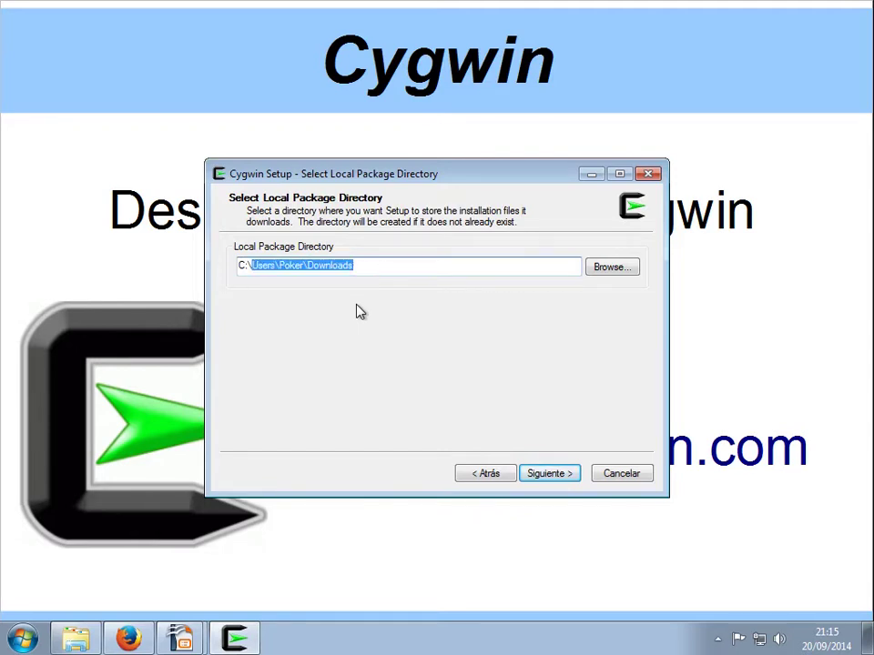
pyautogui.write('cygwin\\packages')
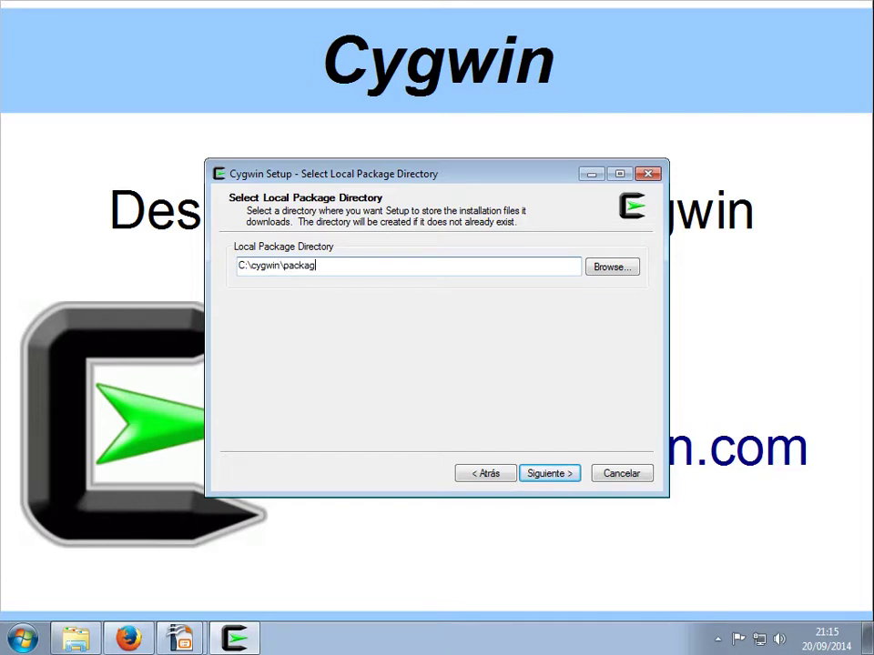
pyautogui.click(570, 477)
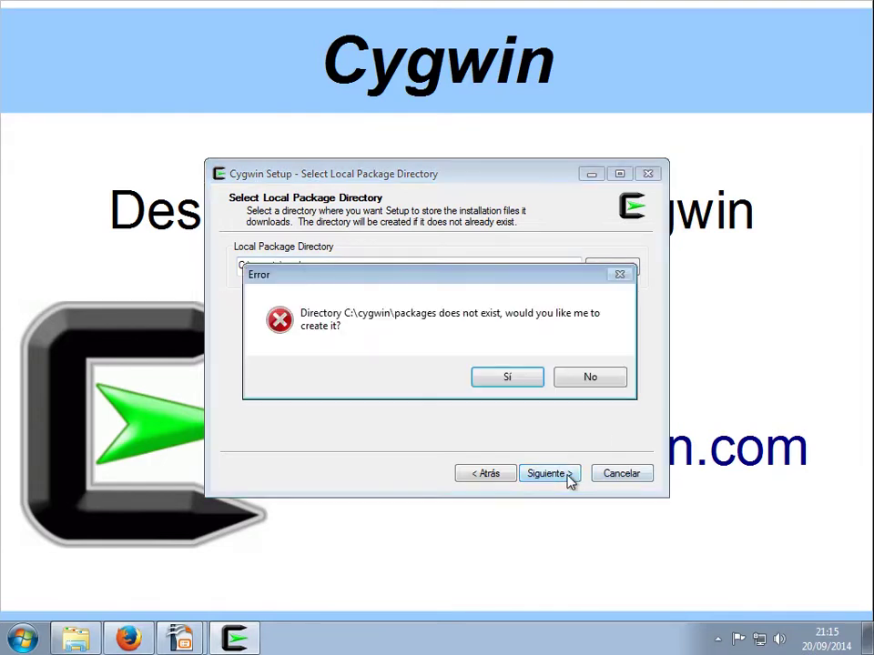
pyautogui.click(505, 380)
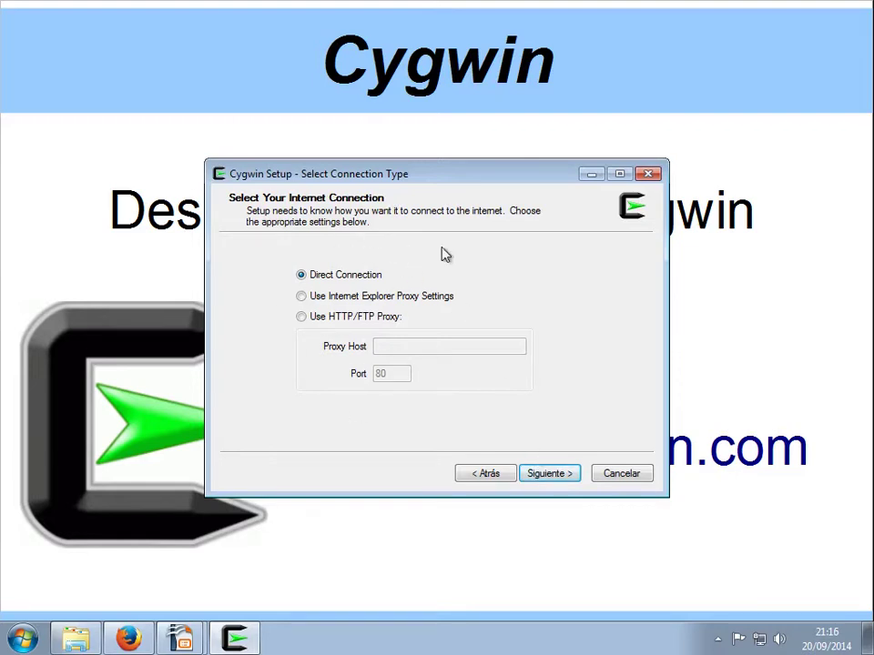
pyautogui.click(562, 480)
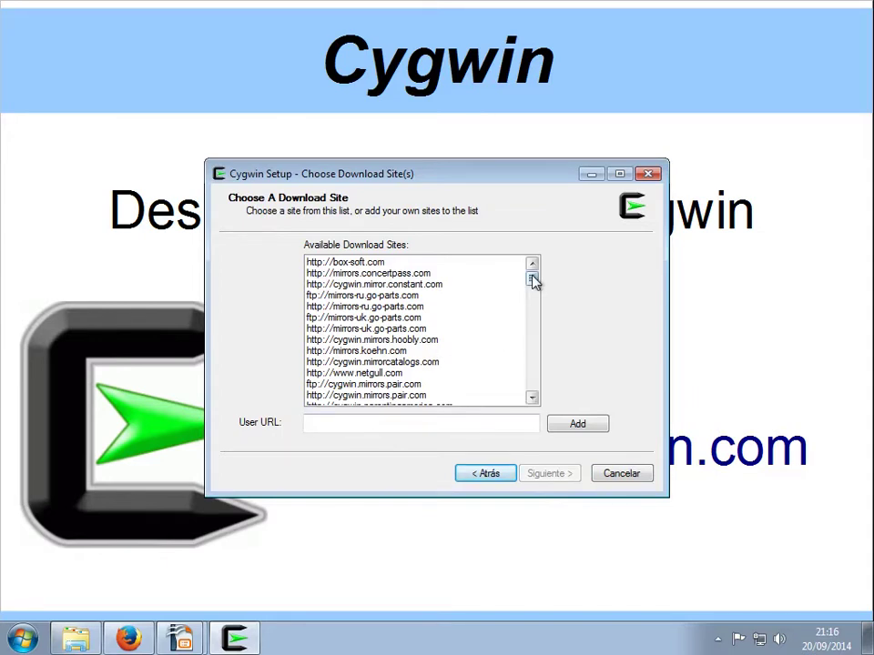
pyautogui.moveTo(533, 284); pyautogui.dragTo(532, 345)
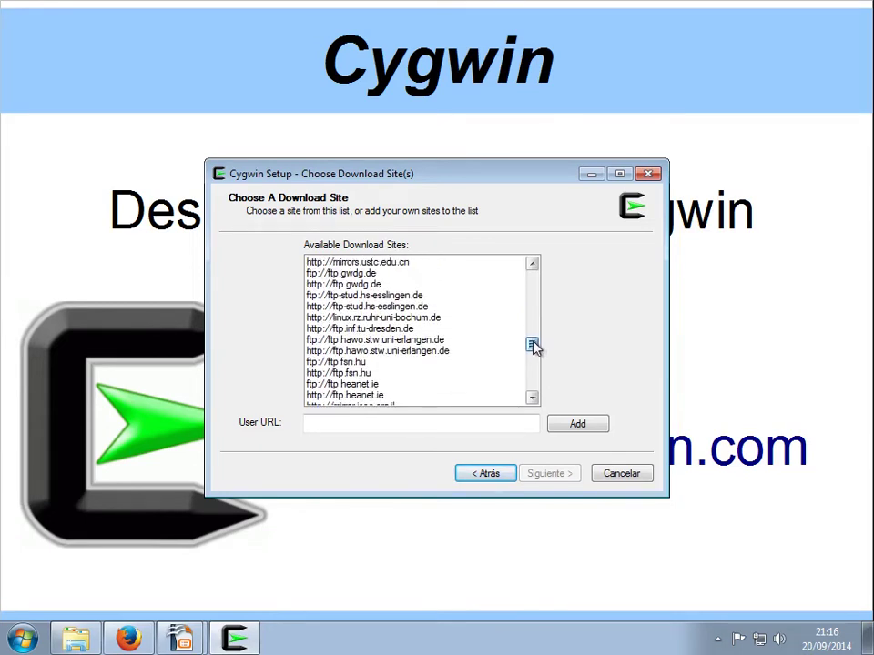
pyautogui.click(376, 275)
pyautogui.click(375, 284)
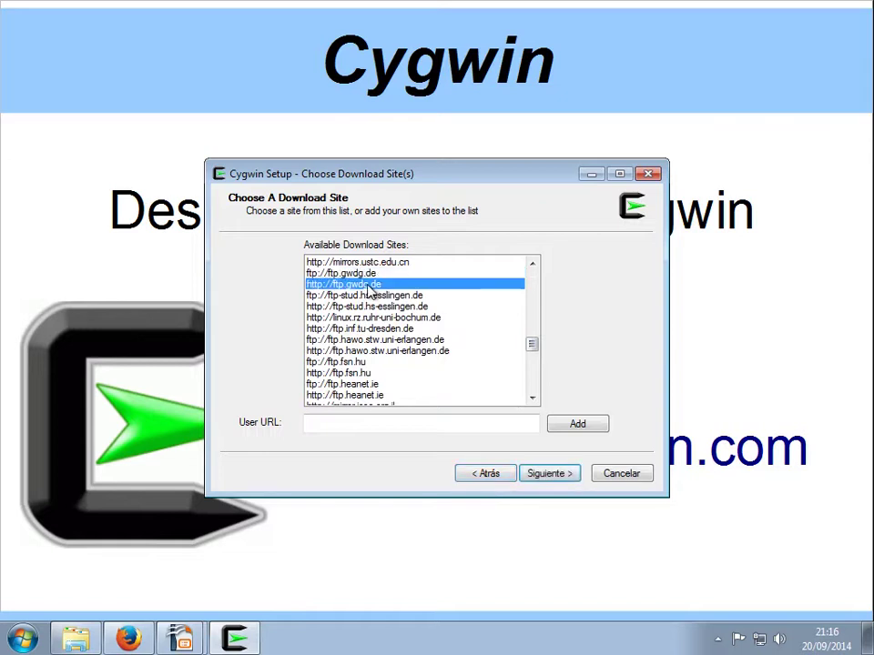
pyautogui.click(552, 474)
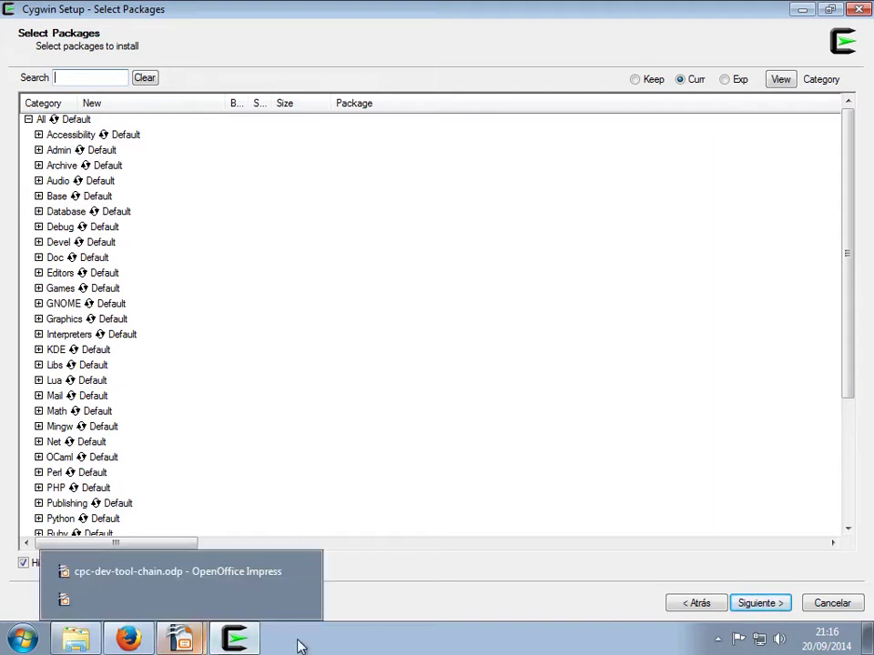
# Step: Switch to the Impress slideshow, read the slide of required and suggested components, and return to Cygwin Setup
pyautogui.hotkey('alt', 'Tab')
pyautogui.hotkey('alt', 'Tab')
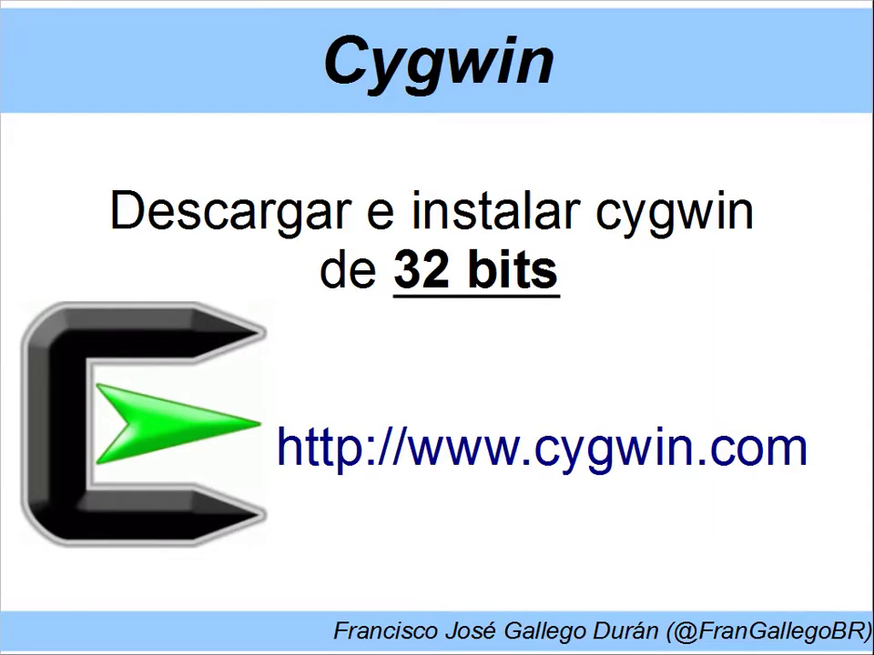
pyautogui.press('Right')
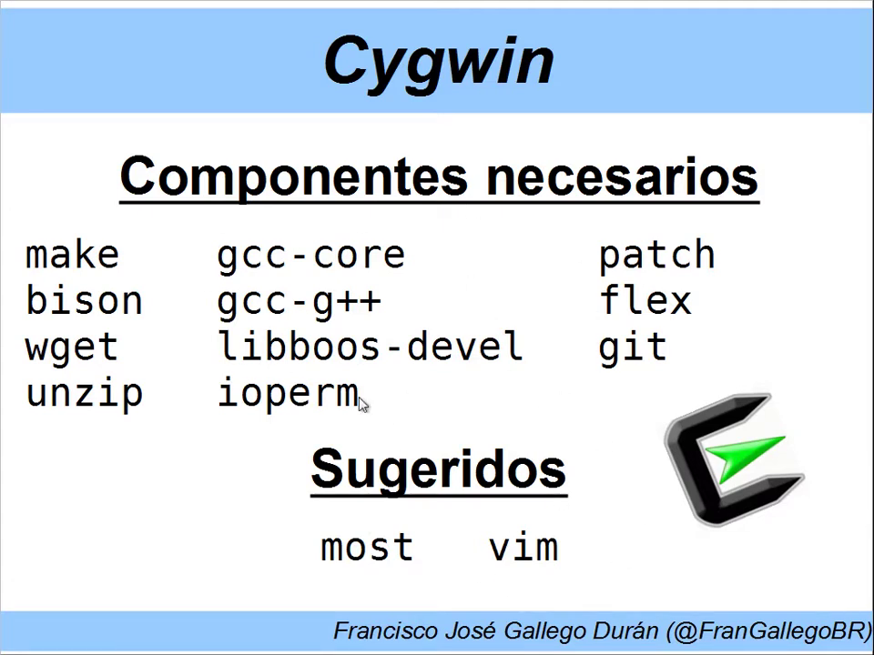
pyautogui.hotkey('alt', 'Tab')
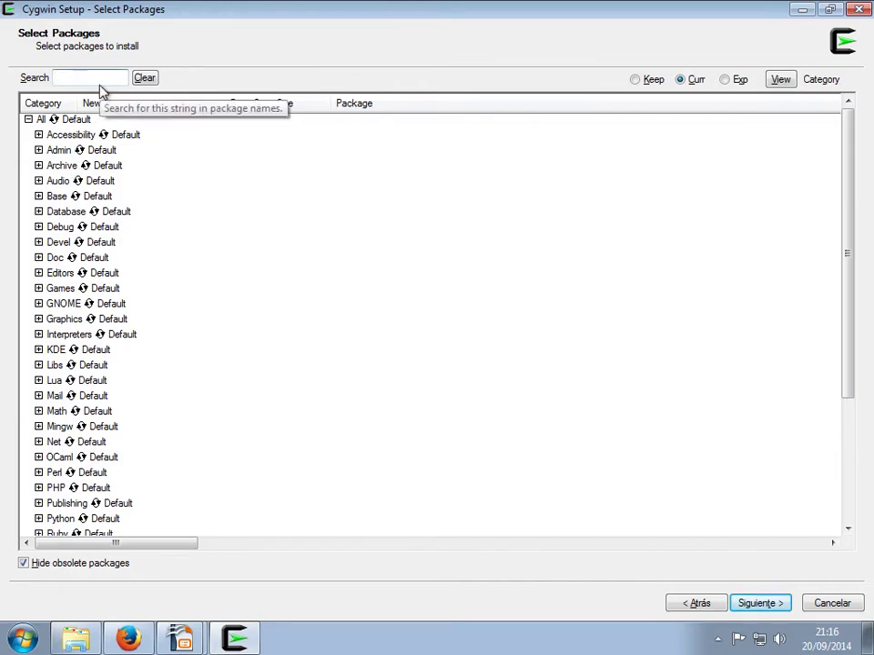
# Step: Search the packages for "make" and mark the GNU make utility in Devel for installation, version 4.0-2
pyautogui.write('make')
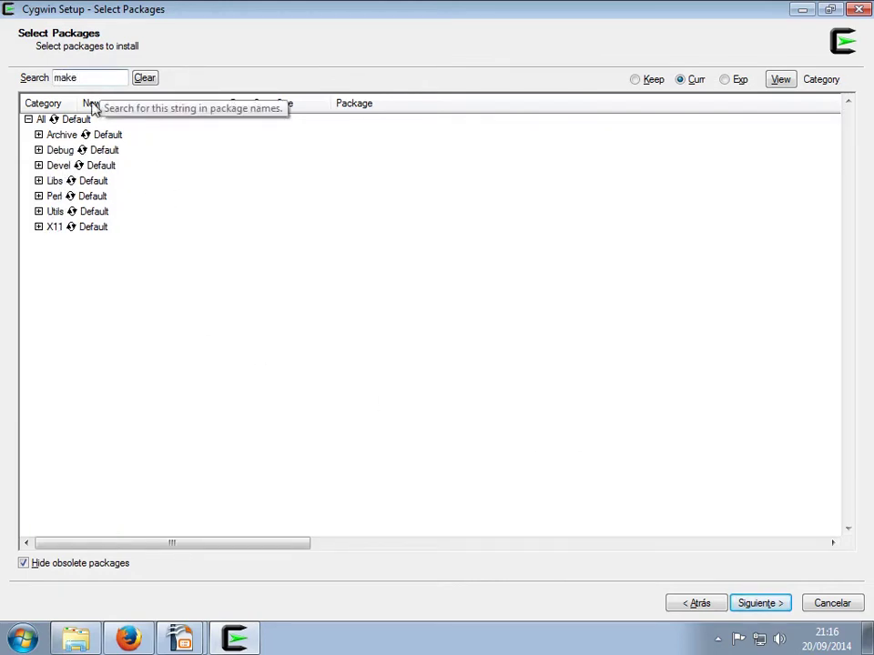
pyautogui.click(38, 166)
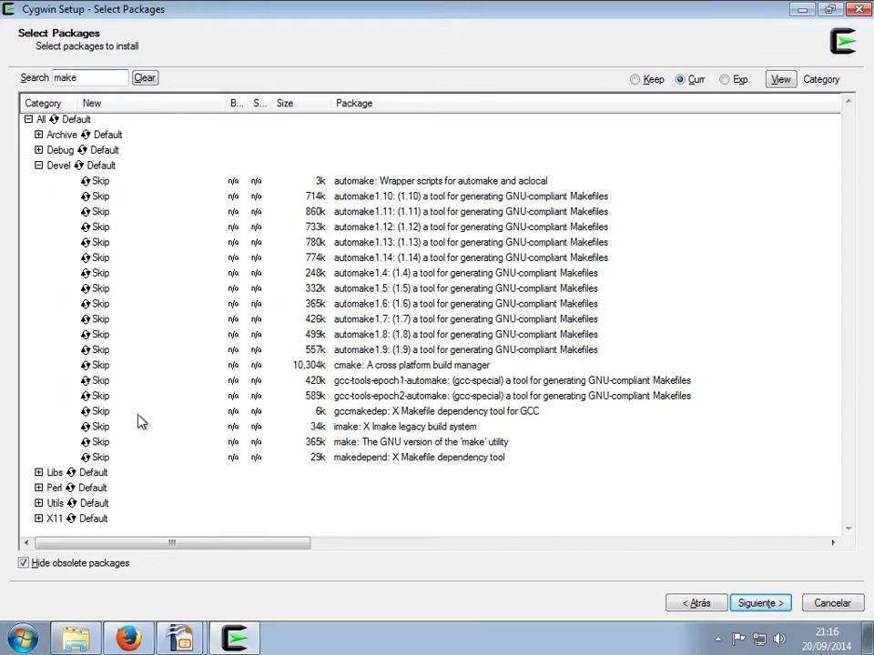
pyautogui.click(102, 442)
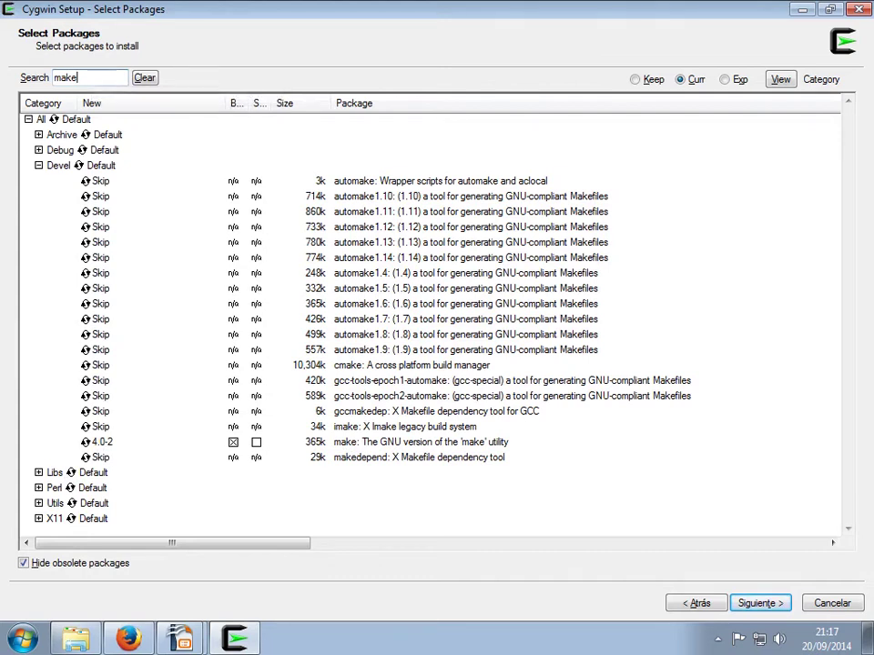
# Step: Search for "gcc-core" and mark the plain gcc-core package in Devel for installation, version 4.8.3-3
pyautogui.doubleClick(121, 79)
pyautogui.write('gcc-core')
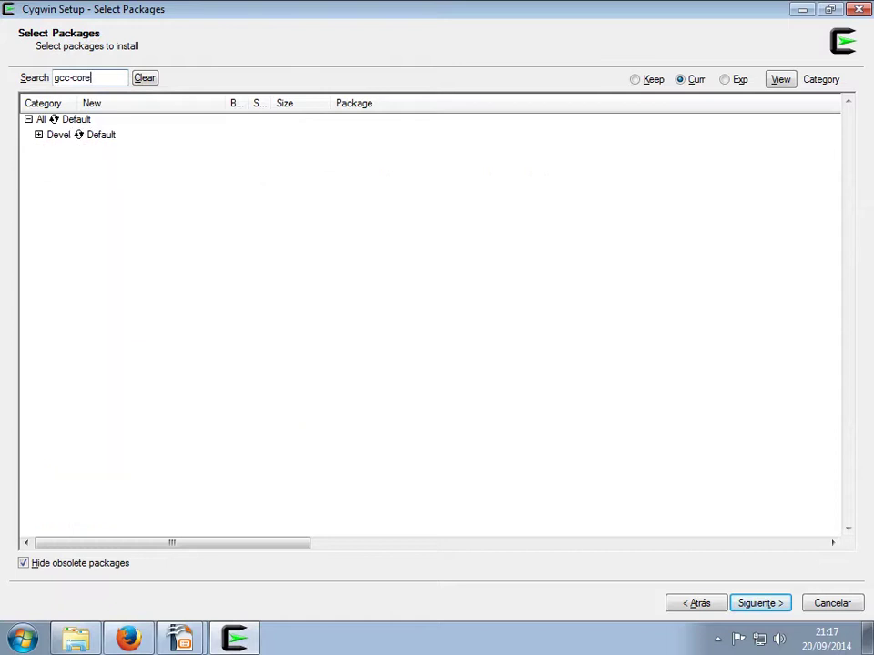
pyautogui.click(39, 136)
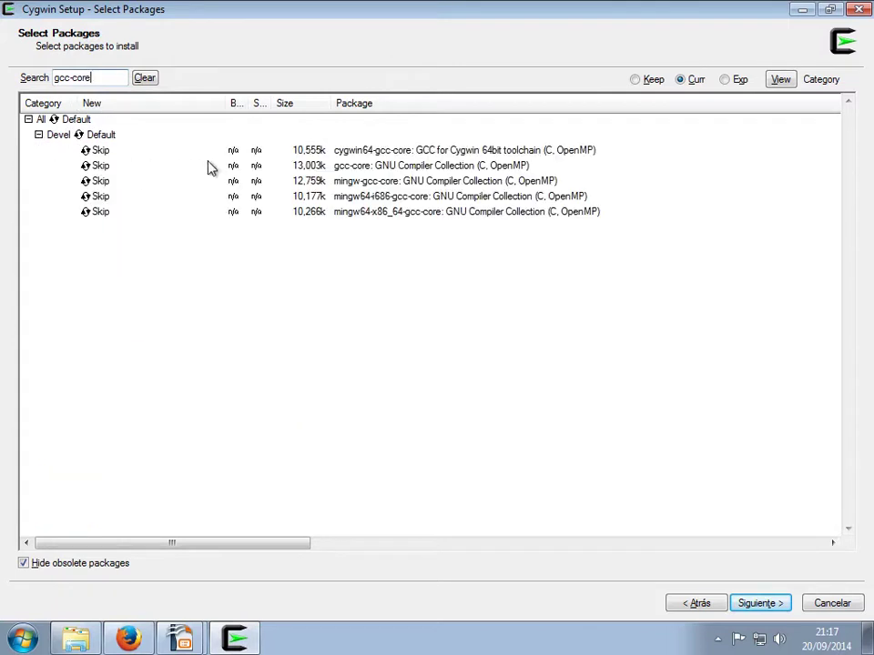
pyautogui.click(102, 168)
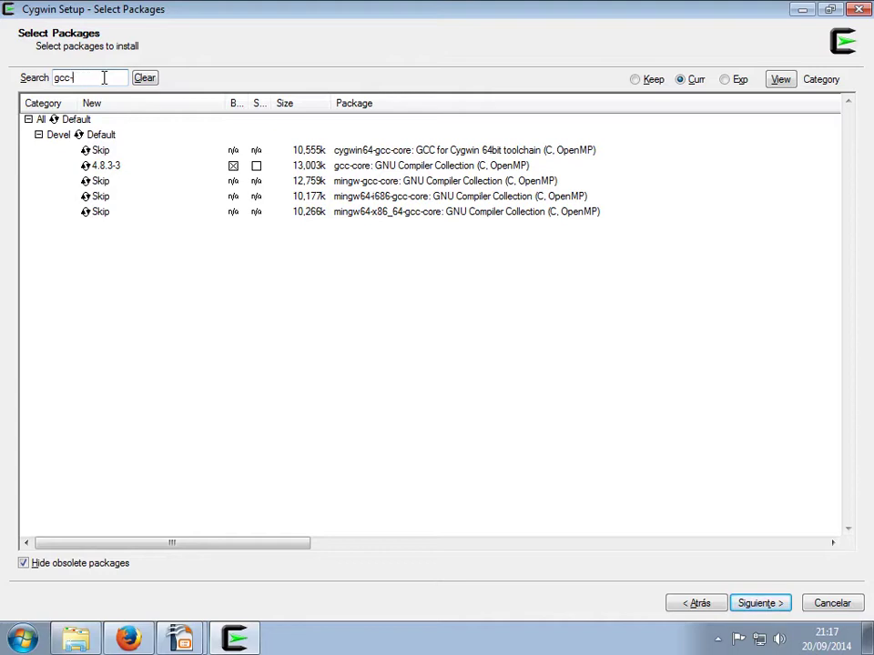
# Step: Search for "gcc-g++" and mark the plain gcc-g++ package in Devel for installation, version 4.8.3-3
pyautogui.write('g++')
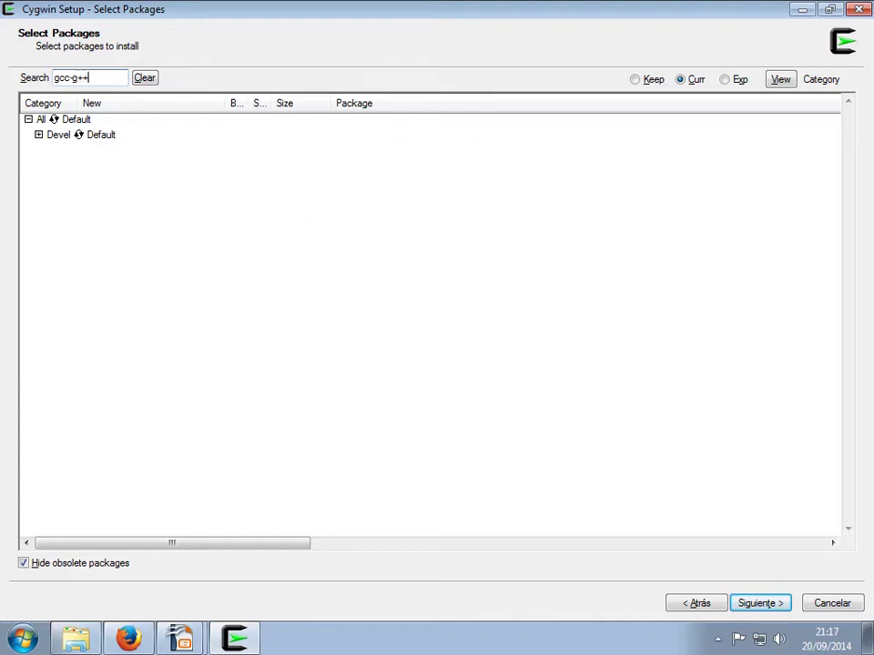
pyautogui.click(38, 135)
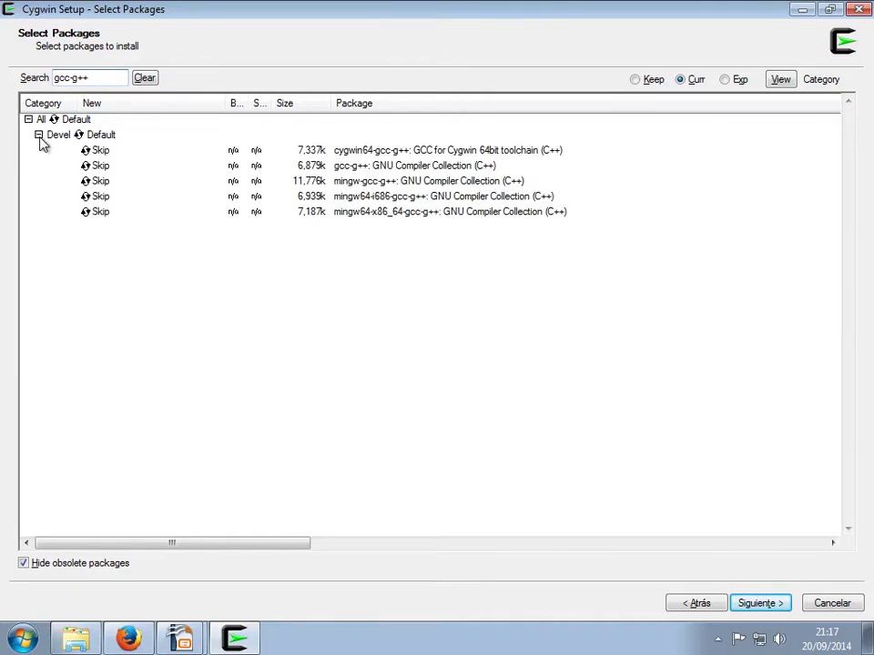
pyautogui.click(101, 166)
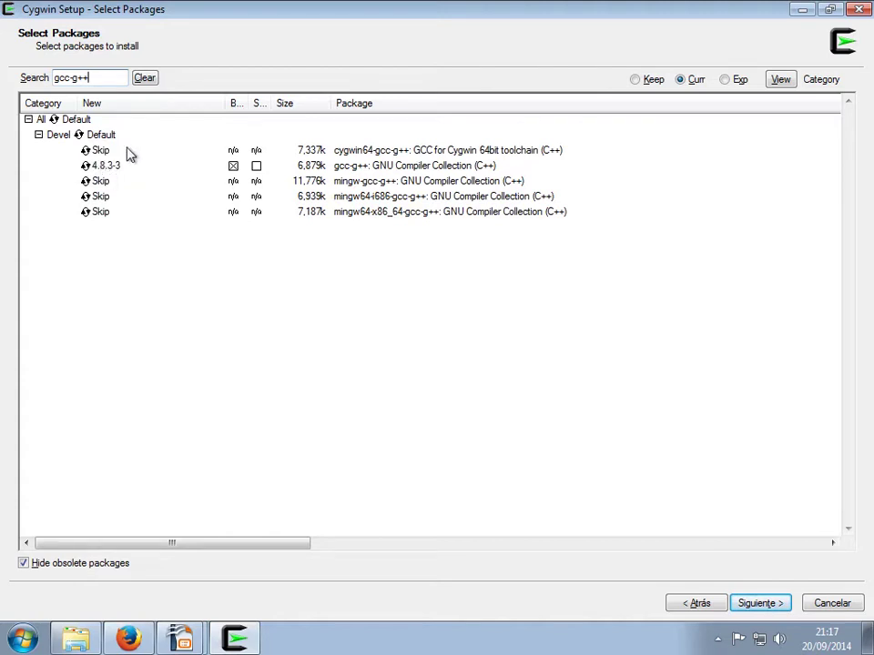
# Step: Search for "patch" and mark the plain patch package in Devel for installation, version 2.7.1-1
pyautogui.doubleClick(109, 75)
pyautogui.press('BackSpace')
pyautogui.write('patch')
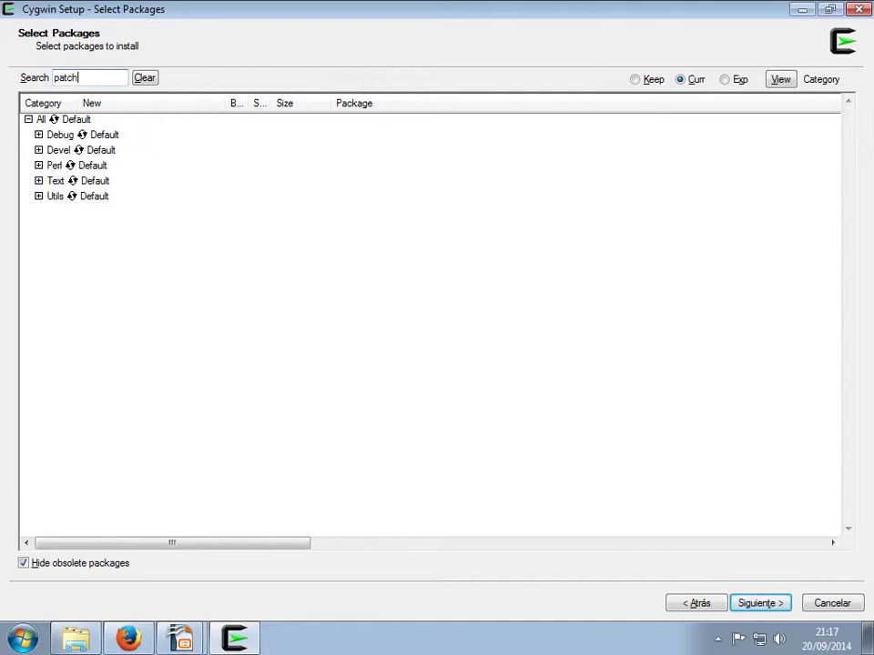
pyautogui.click(38, 150)
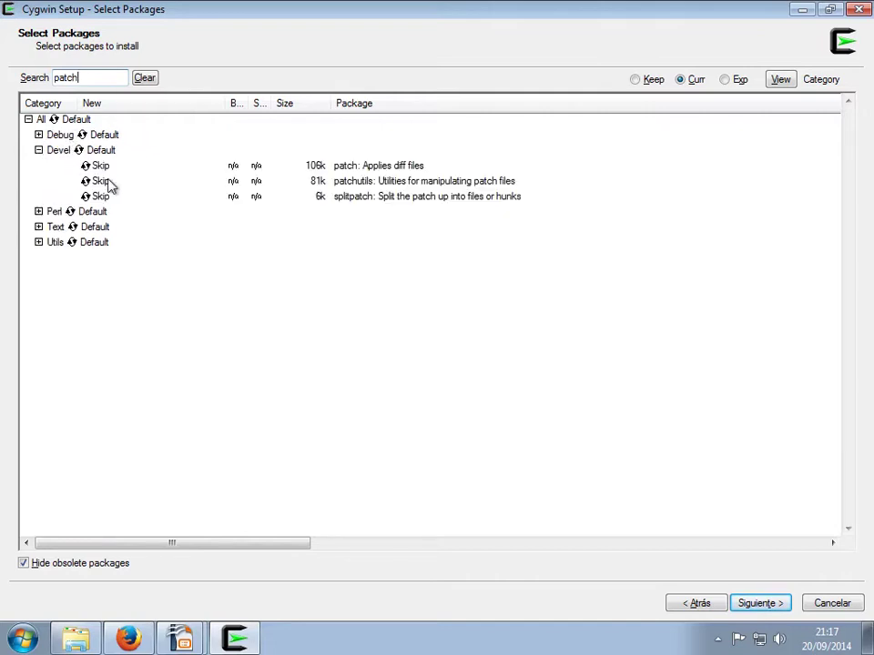
pyautogui.click(100, 167)
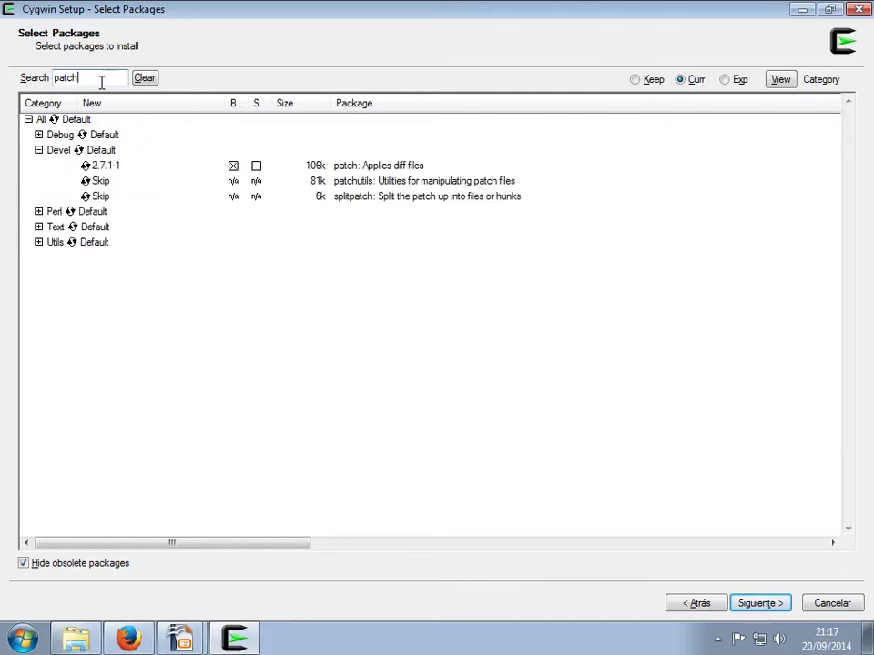
# Step: Search for "bison" and mark the bison parser generator in Devel for installation
pyautogui.click(101, 82)
pyautogui.press('BackSpace')
pyautogui.press('BackSpace')
pyautogui.press('BackSpace')
pyautogui.press('BackSpace')
pyautogui.press('BackSpace')
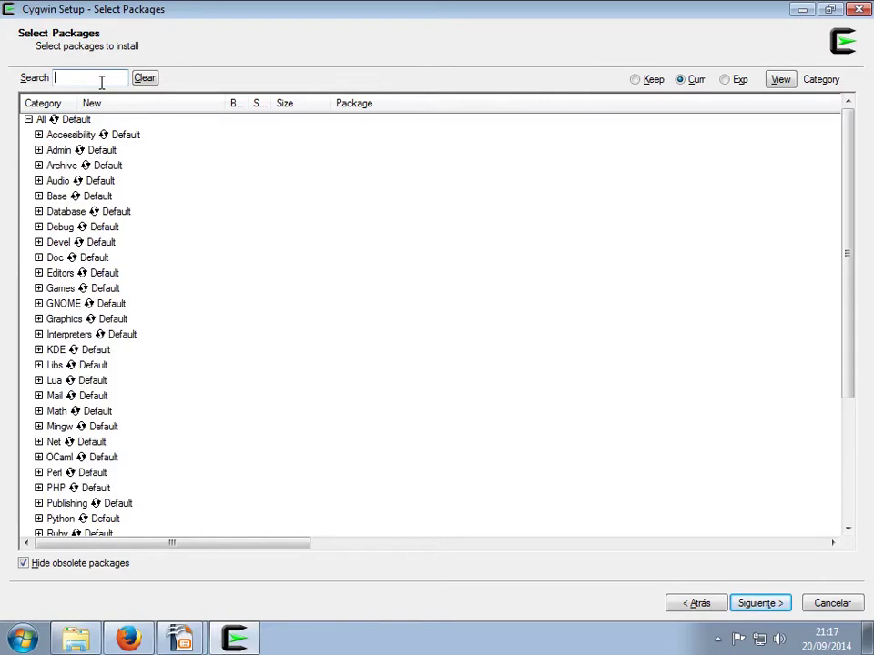
pyautogui.write('bis')
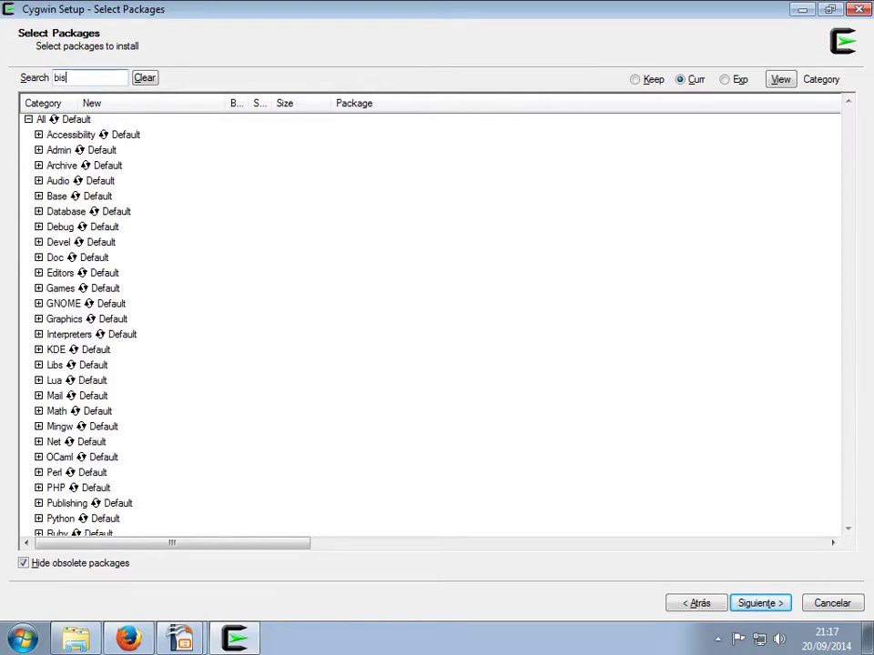
pyautogui.write('opn')
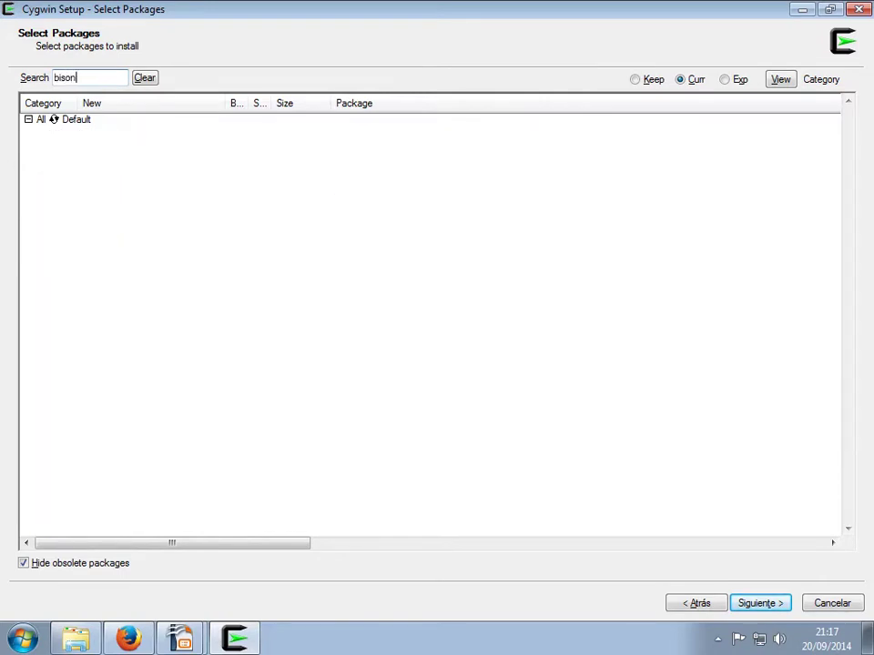
pyautogui.click(38, 135)
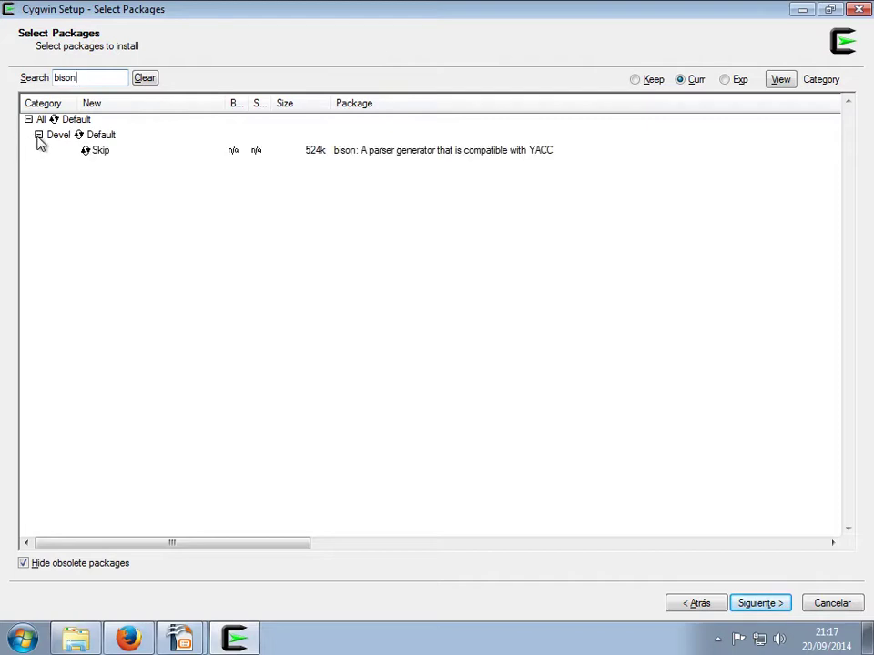
pyautogui.click(112, 152)
# Step: Search for "libboost-devel" and mark the Boost C++ development libraries in Libs for installation, version 1.55.0-1
pyautogui.doubleClick(103, 80)
pyautogui.press('BackSpace')
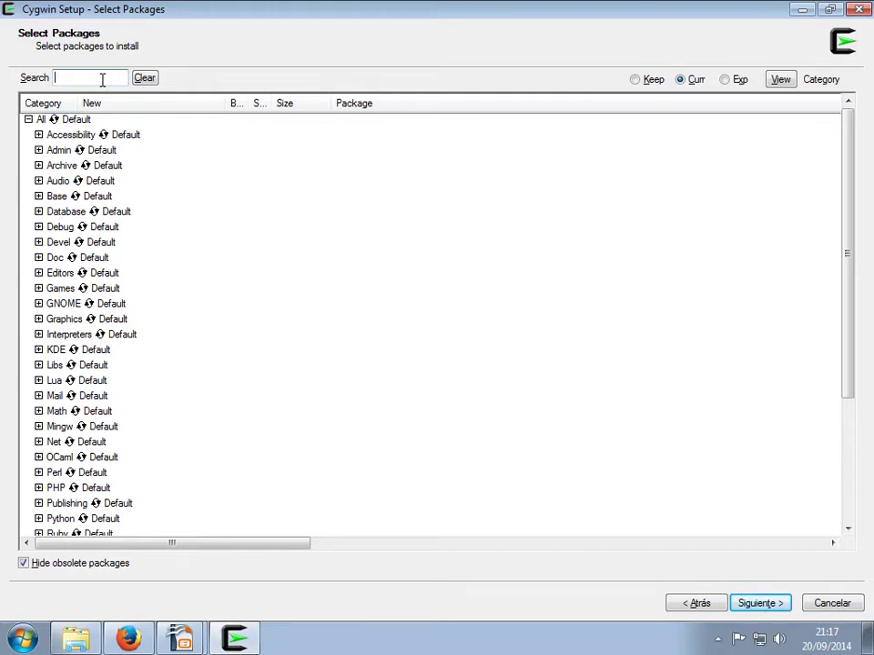
pyautogui.write('lib')
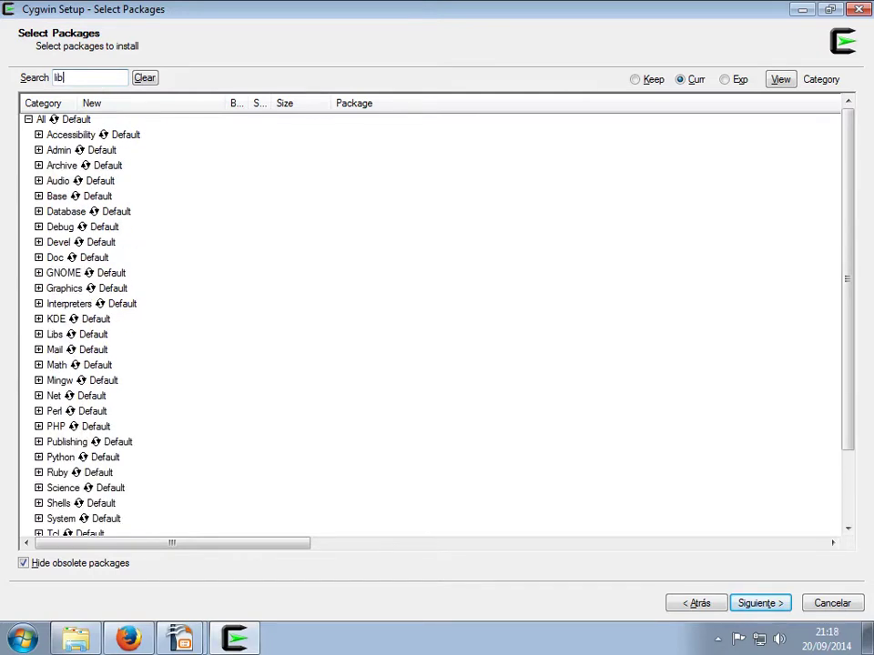
pyautogui.write('boost')
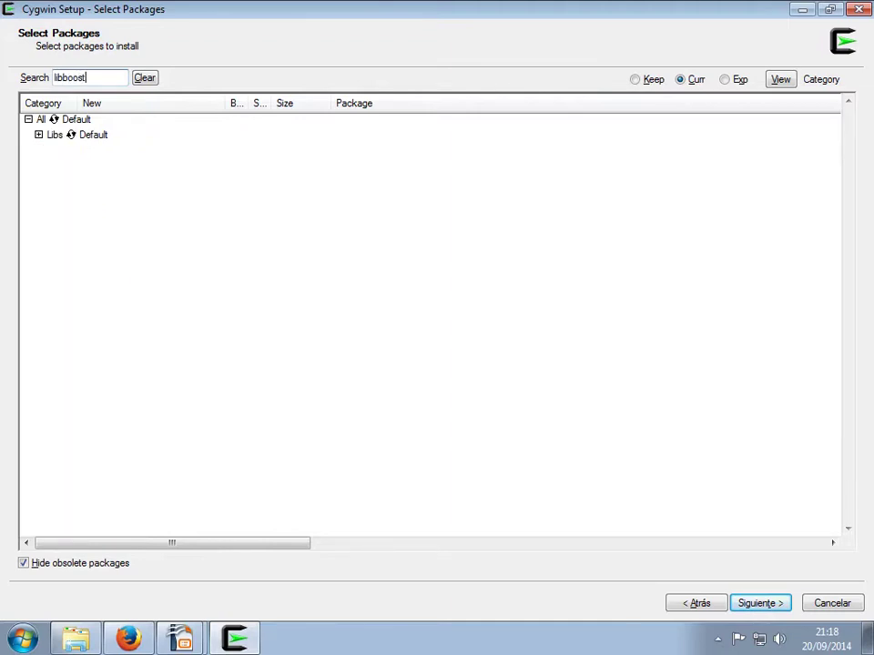
pyautogui.click(40, 136)
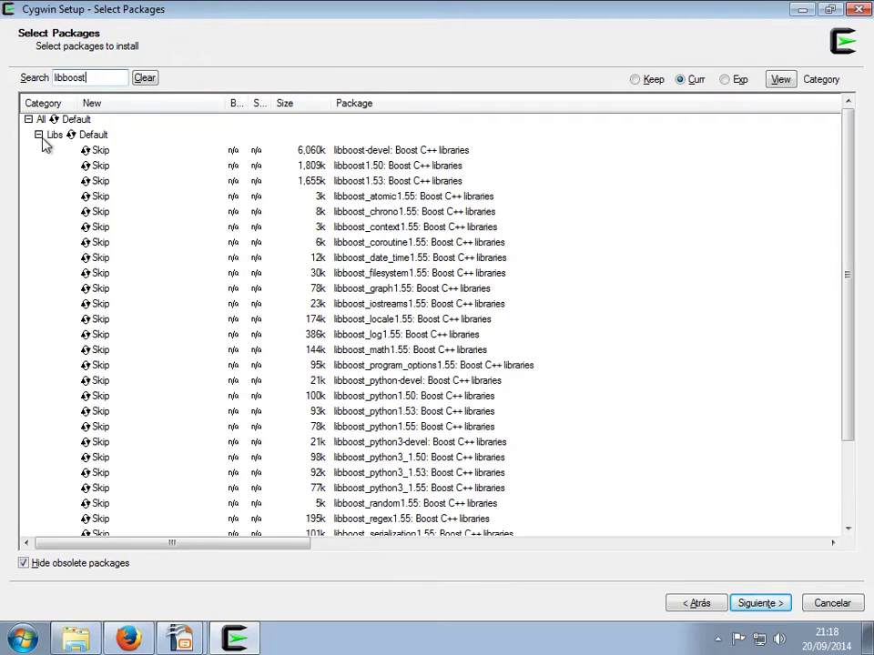
pyautogui.write('t-devl')
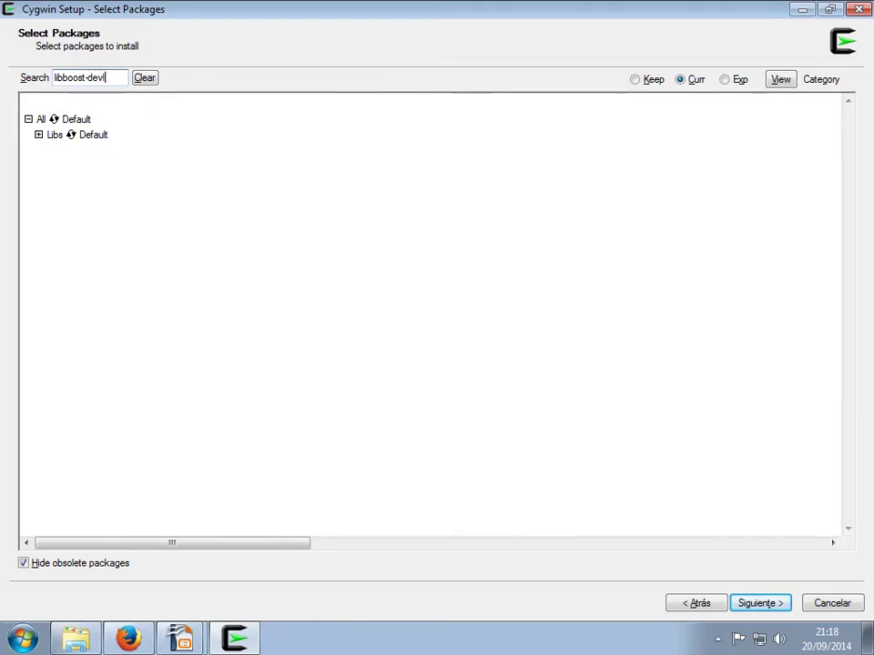
pyautogui.press('BackSpace')
pyautogui.write('el')
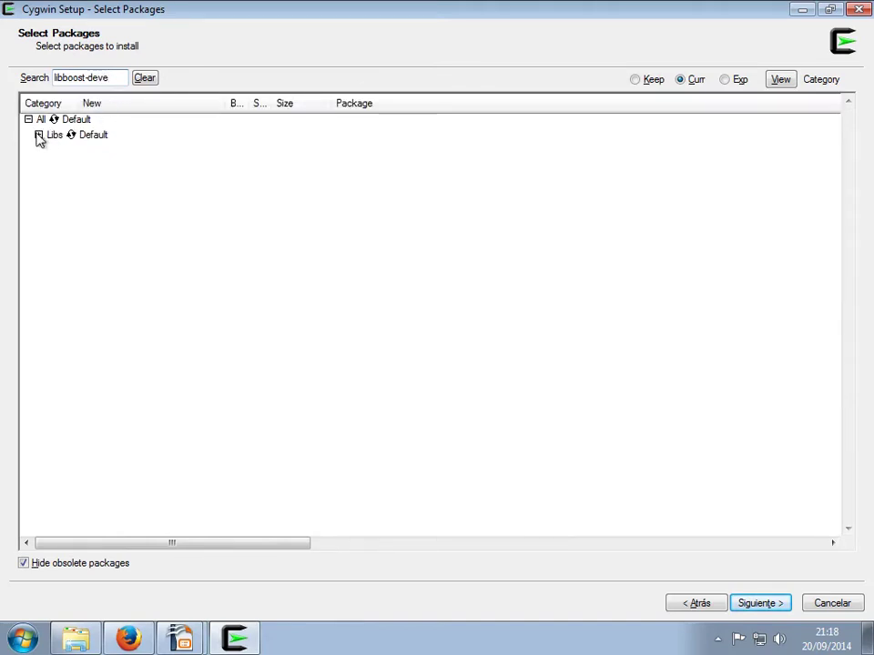
pyautogui.click(39, 135)
pyautogui.click(101, 151)
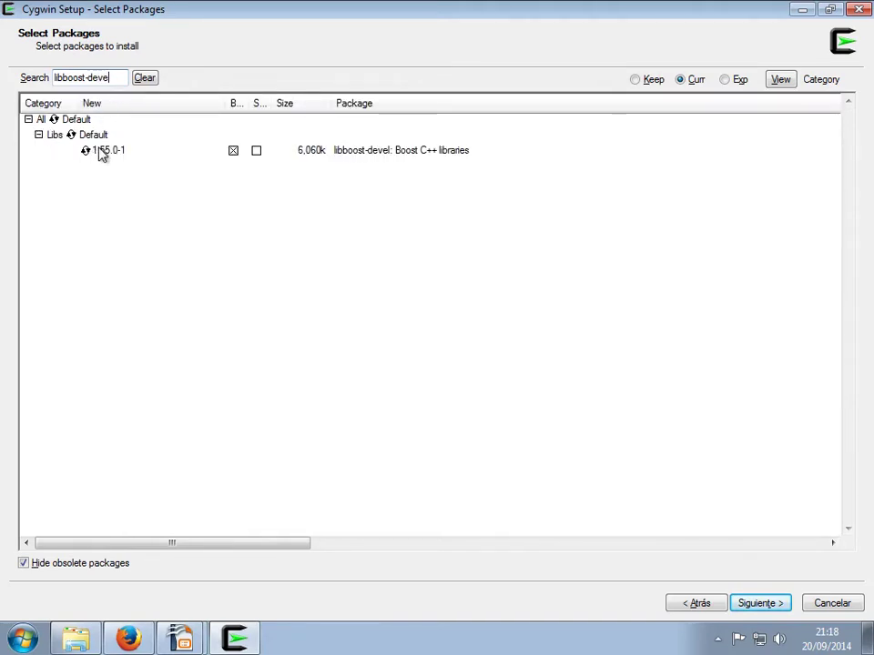
# Step: Search for "wget" and mark the wget file retrieval utility in Web for installation, version 1.15-1
pyautogui.doubleClick(115, 79)
pyautogui.press('BackSpace')
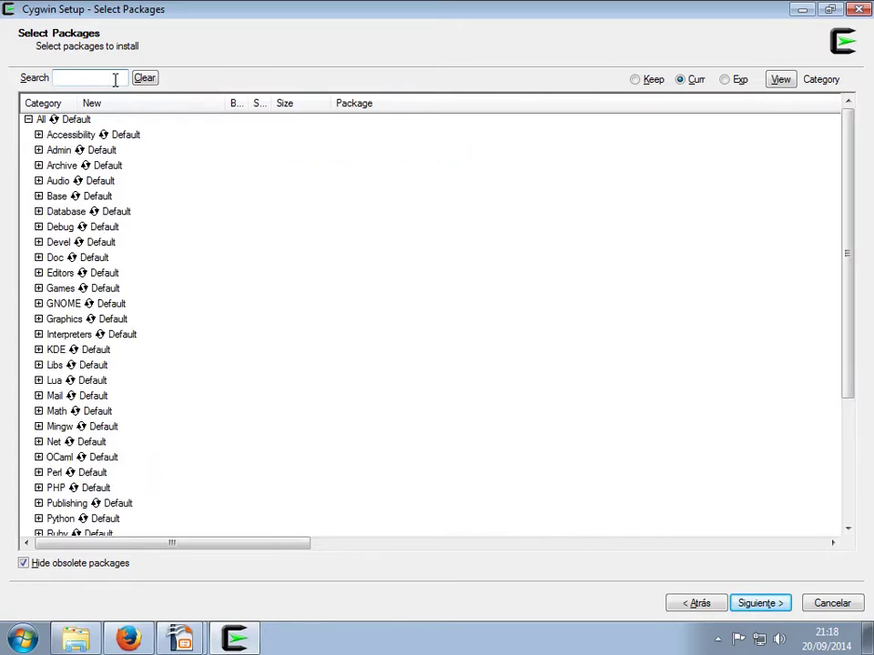
pyautogui.write('wget')
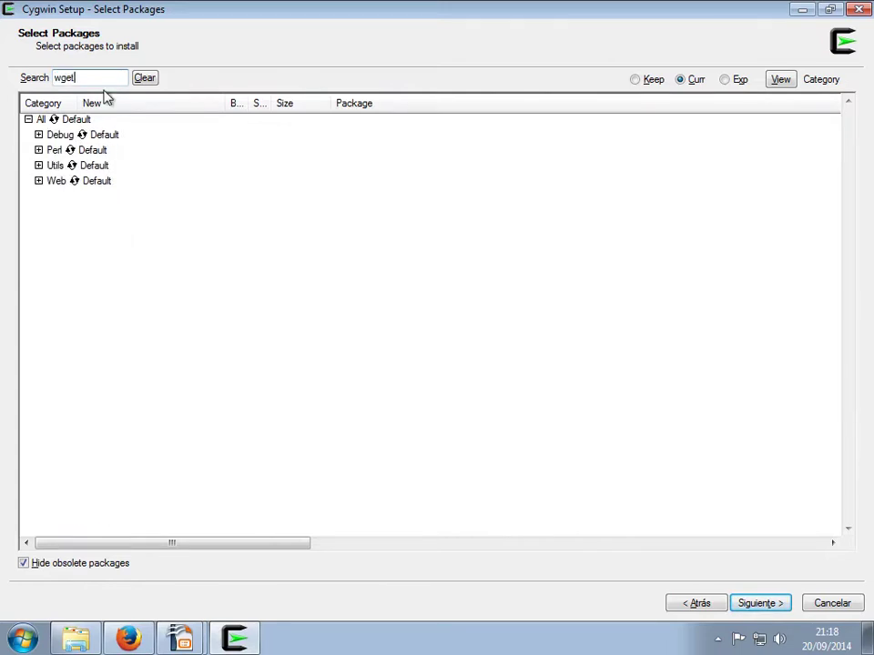
pyautogui.click(38, 180)
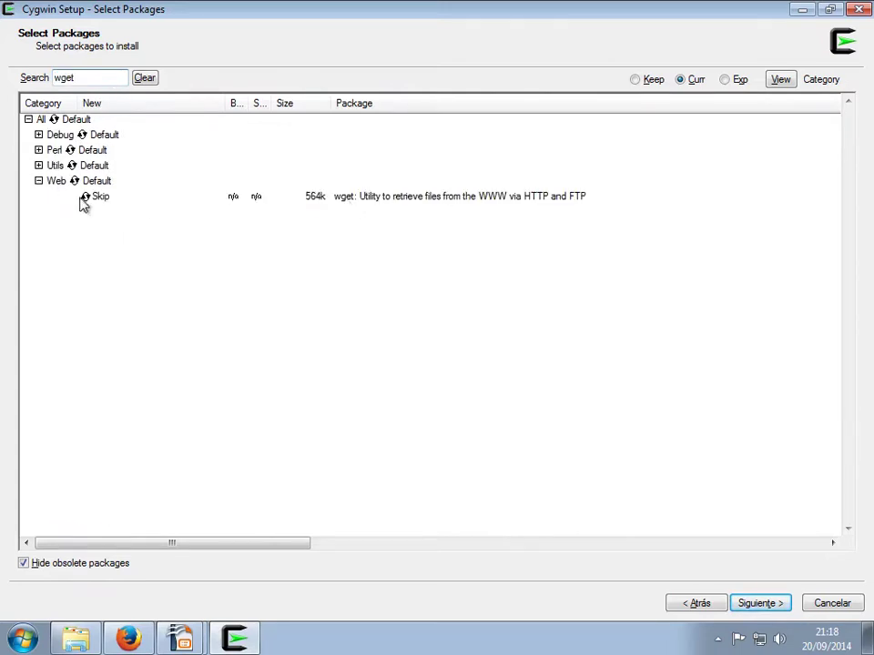
pyautogui.click(103, 200)
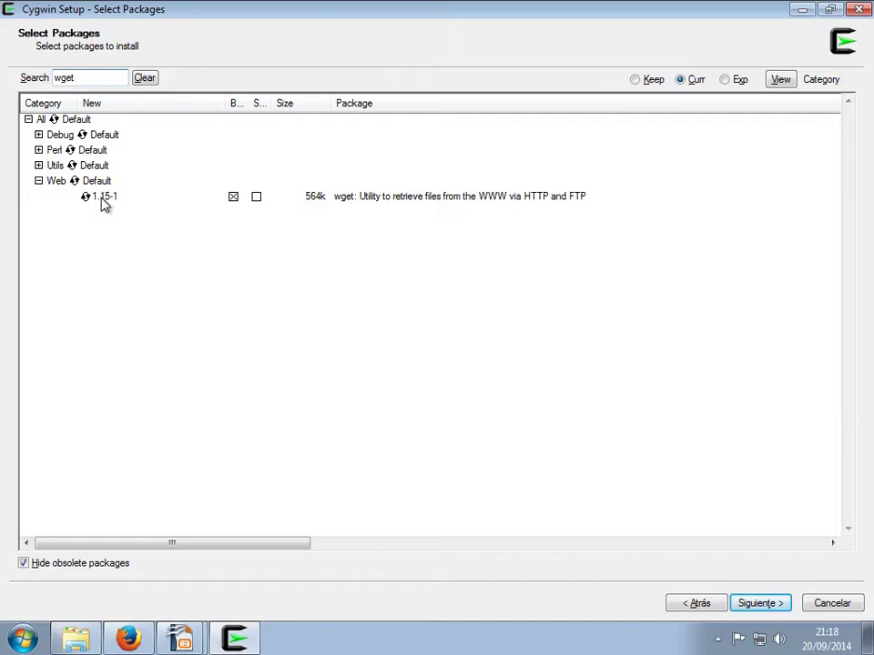
# Step: Search for "git" and mark the plain git distributed version control package in Devel for installation
pyautogui.doubleClick(88, 76)
pyautogui.press('BackSpace')
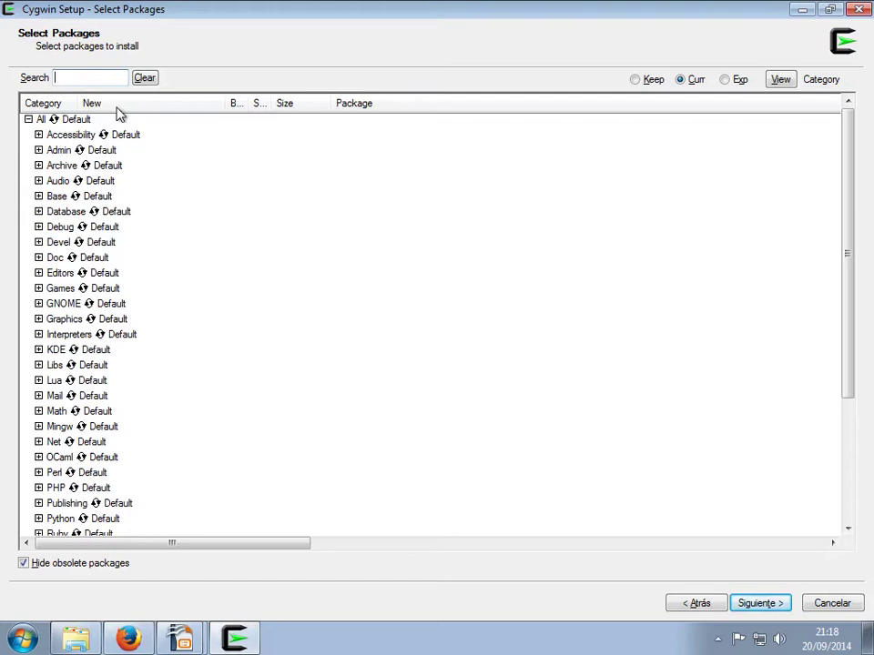
pyautogui.write('git')
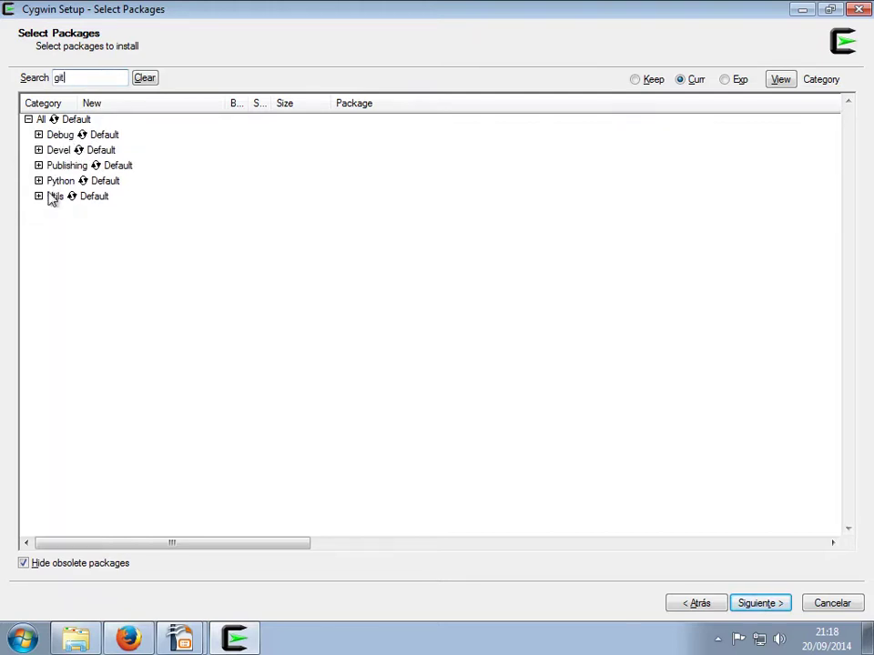
pyautogui.click(39, 151)
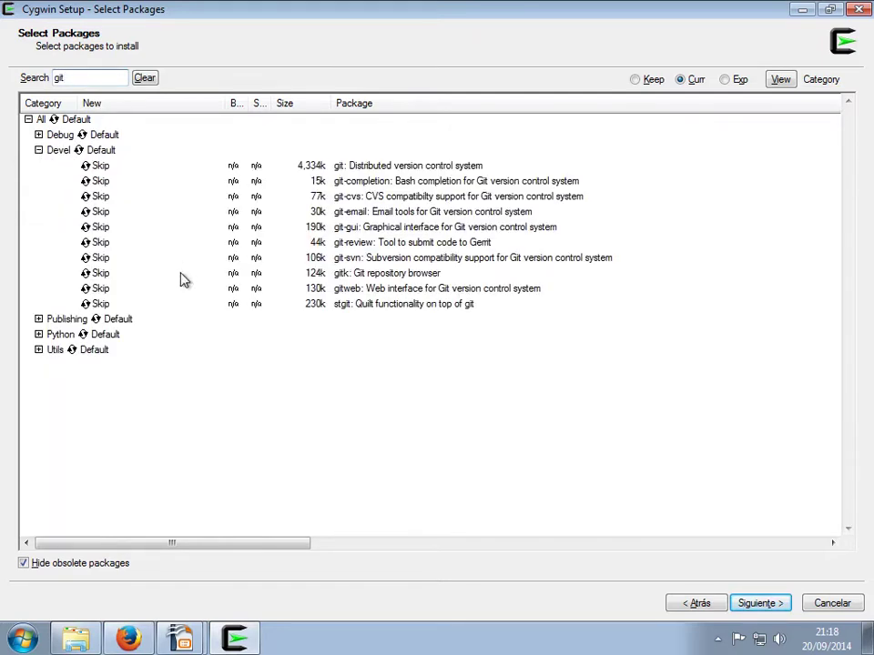
pyautogui.click(102, 166)
# Step: Search for "ioperm" and mark the ioperm support package in Devel for installation
pyautogui.click(102, 79)
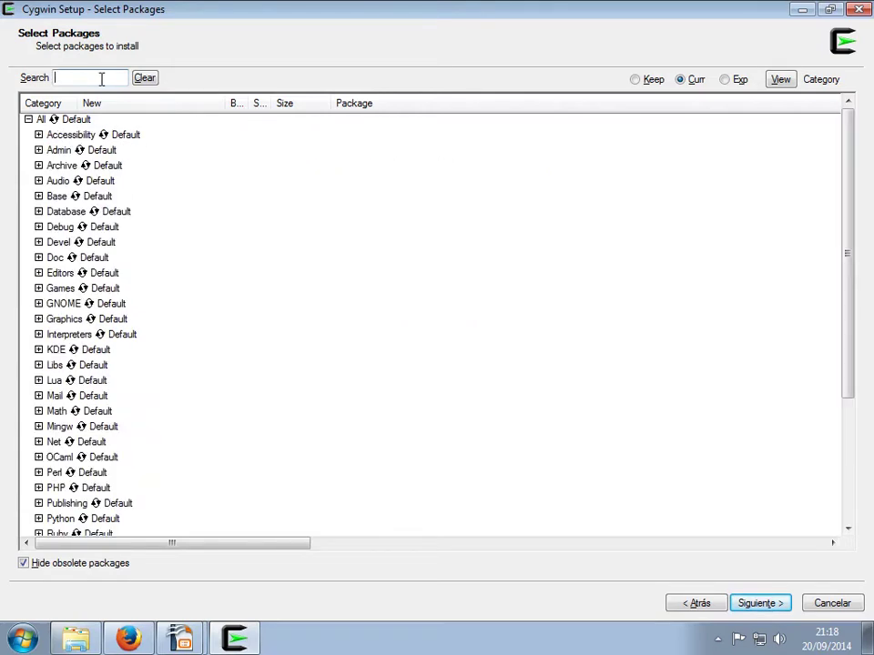
pyautogui.write('iopem')
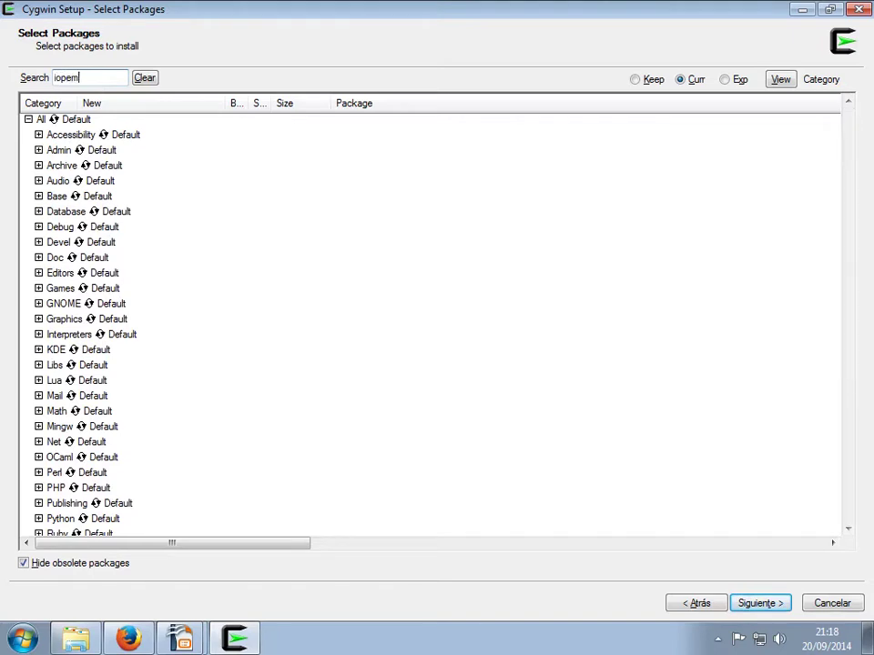
pyautogui.write('r')
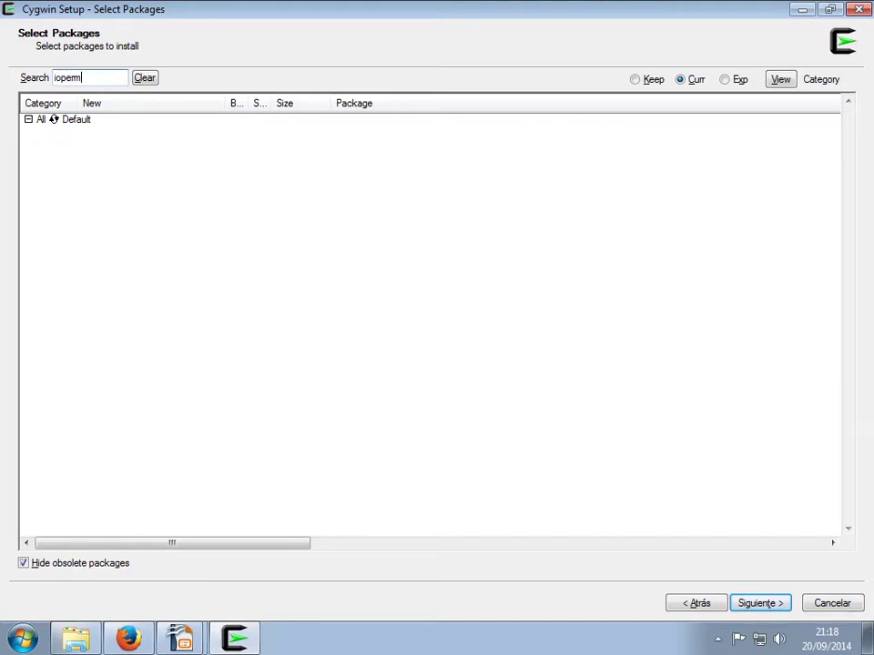
pyautogui.click(38, 134)
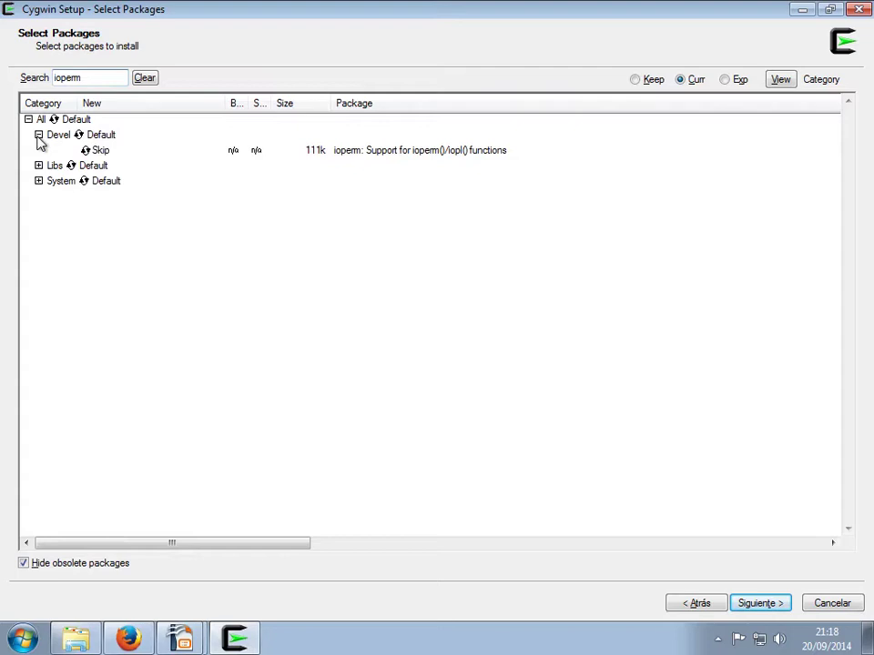
pyautogui.click(102, 151)
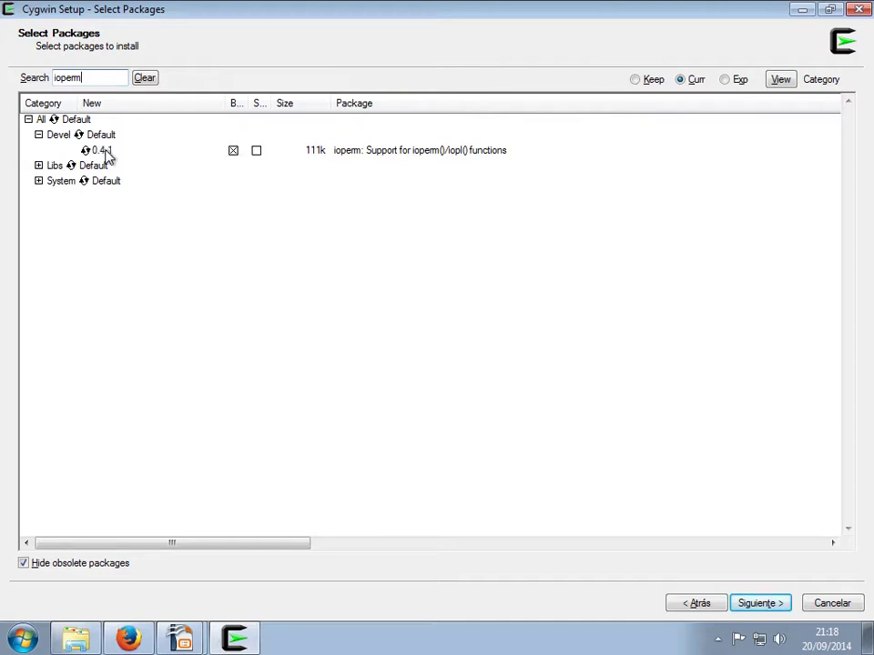
# Step: Search for "unzip" and mark the Info-ZIP decompression utility in Archive for installation, version 6.0-10
pyautogui.doubleClick(106, 80)
pyautogui.press('BackSpace')
pyautogui.write('unzipo')
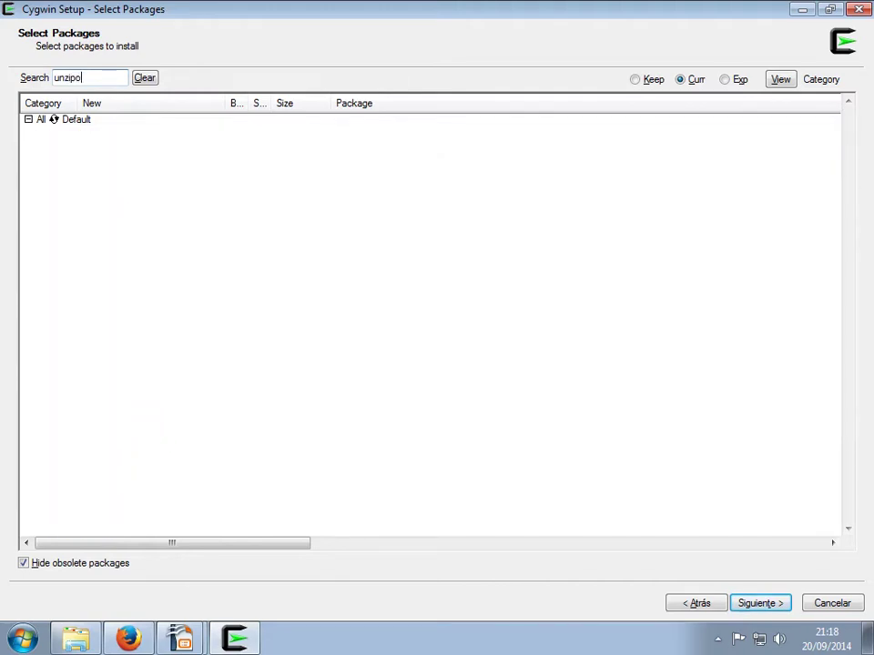
pyautogui.press('BackSpace')
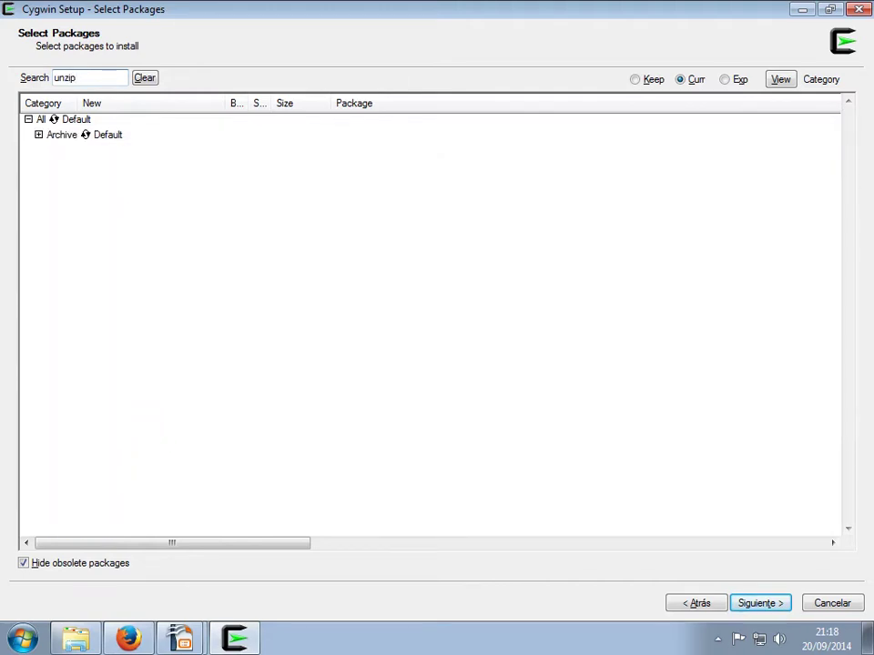
pyautogui.click(38, 135)
pyautogui.click(111, 155)
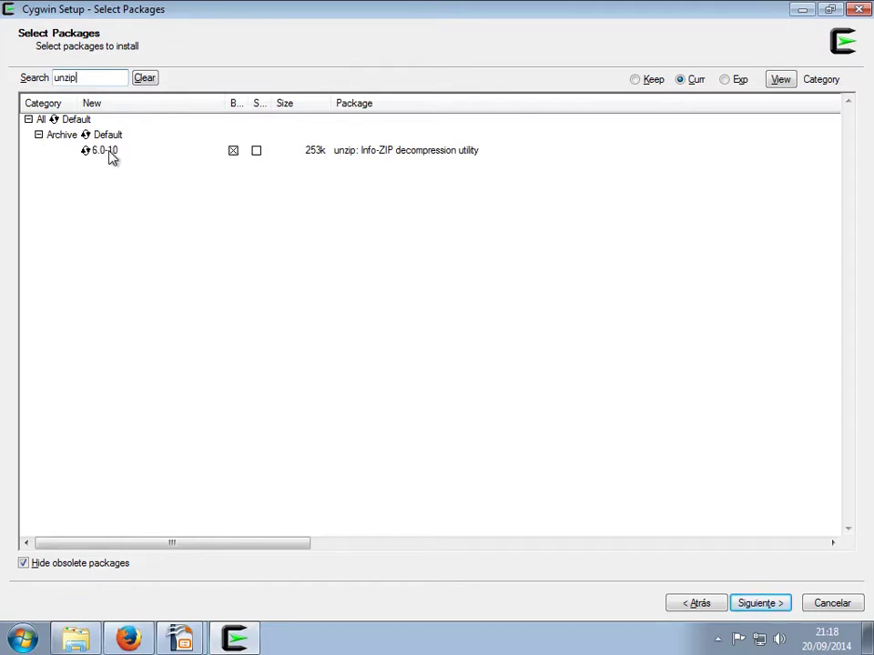
# Step: Search for "most" and mark the most pager program in Utils for installation, version 5.0.0.1-1
pyautogui.click(106, 83)
pyautogui.doubleClick(106, 82)
pyautogui.press('BackSpace')
pyautogui.write('most')
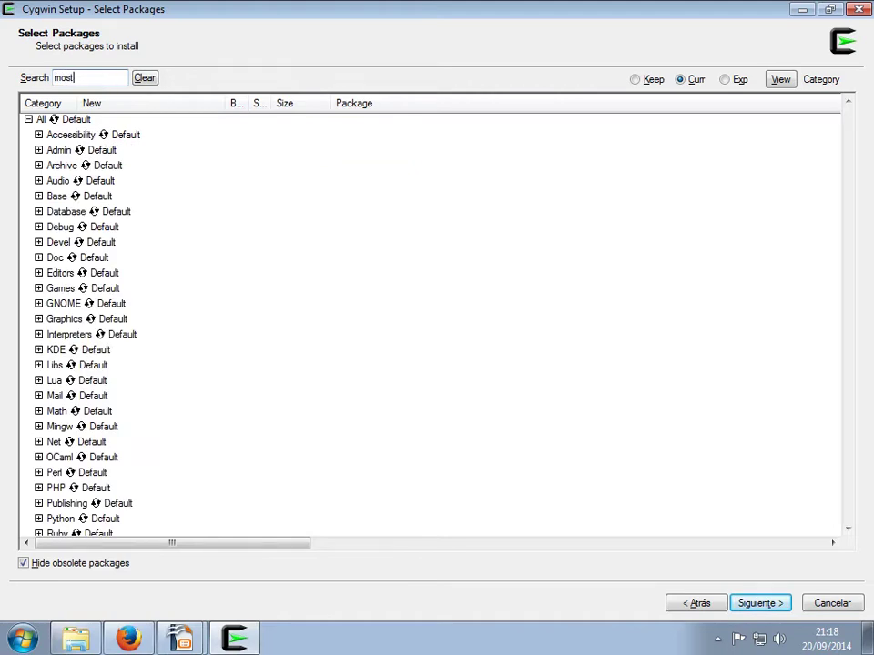
pyautogui.click(38, 152)
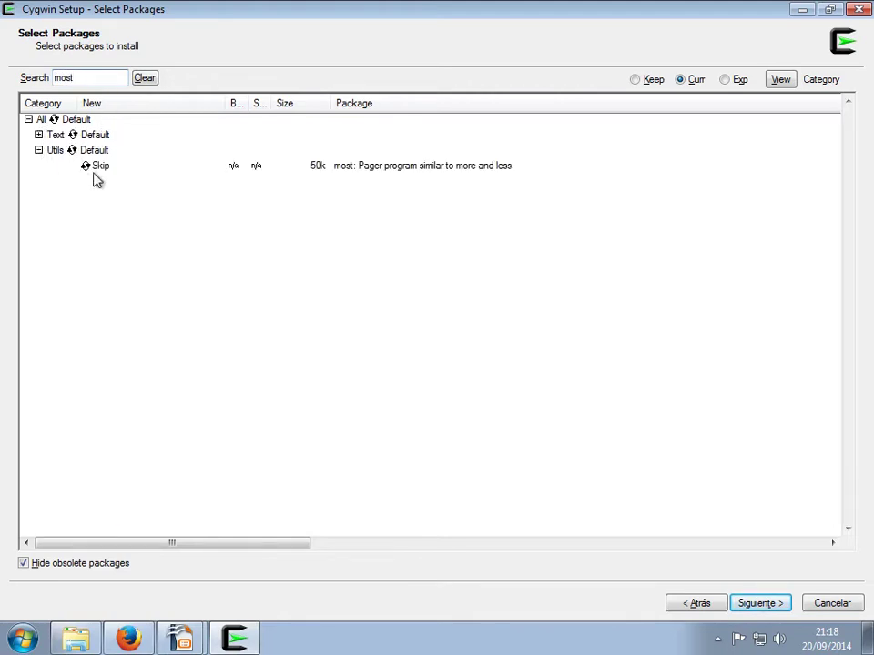
pyautogui.click(100, 167)
# Step: Search for "vim" and mark the plain vim editor package in Editors for installation, version 7.4.417-1
pyautogui.doubleClick(100, 77)
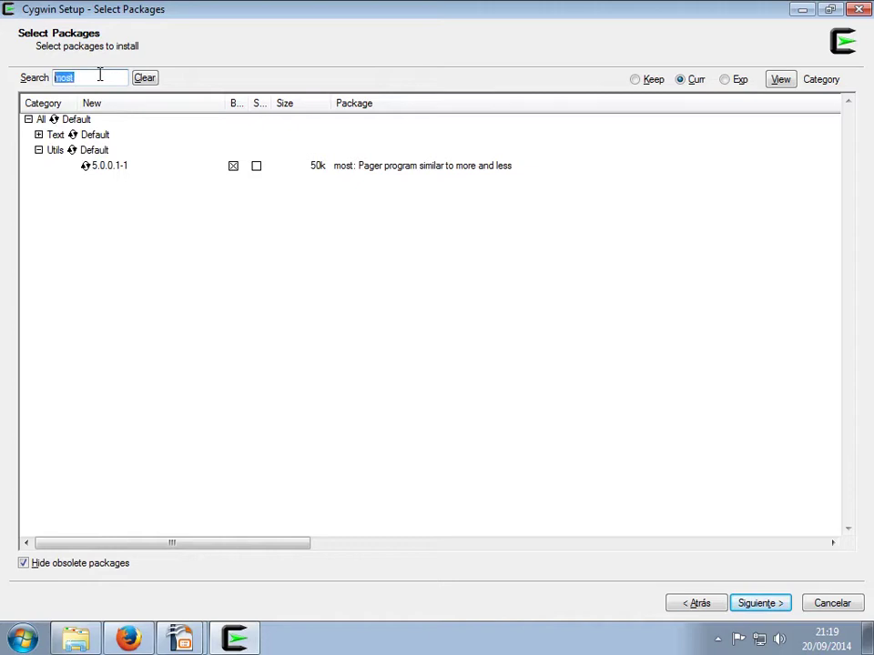
pyautogui.write('vim')
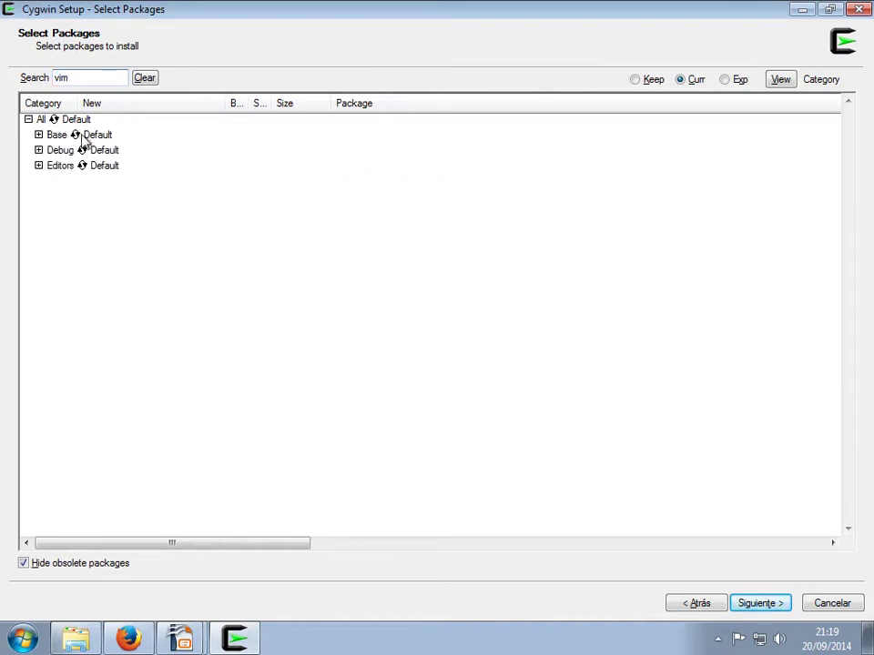
pyautogui.click(38, 165)
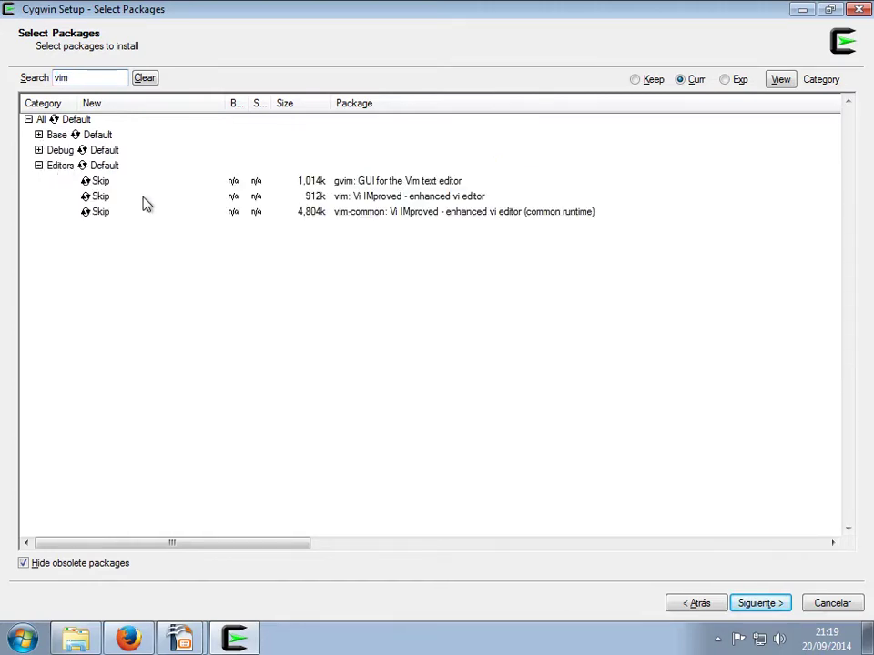
pyautogui.click(105, 196)
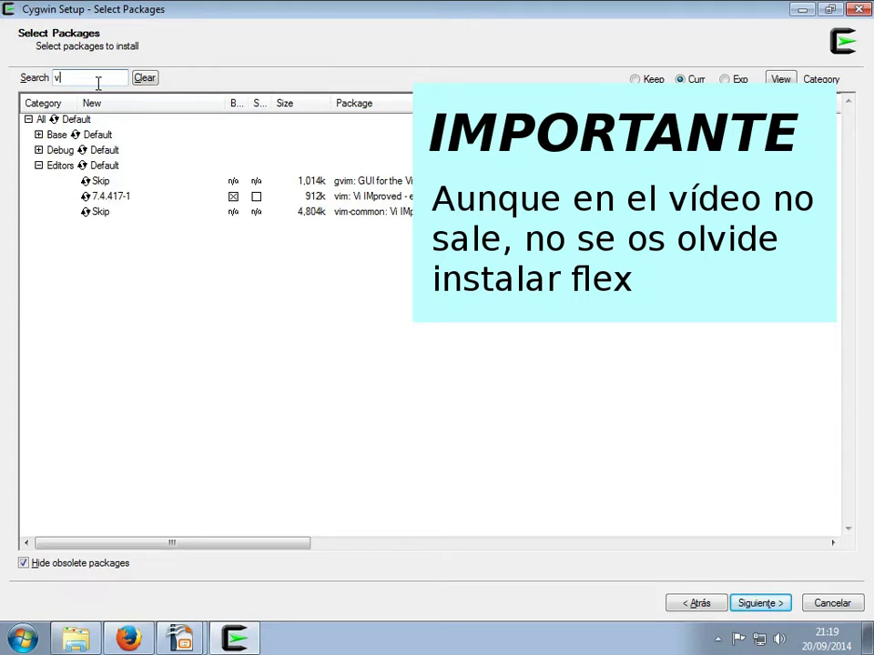
# Step: Clear the package search, install the selection with its required dependencies, and finish setup with desktop and Start Menu icons
pyautogui.press('BackSpace')
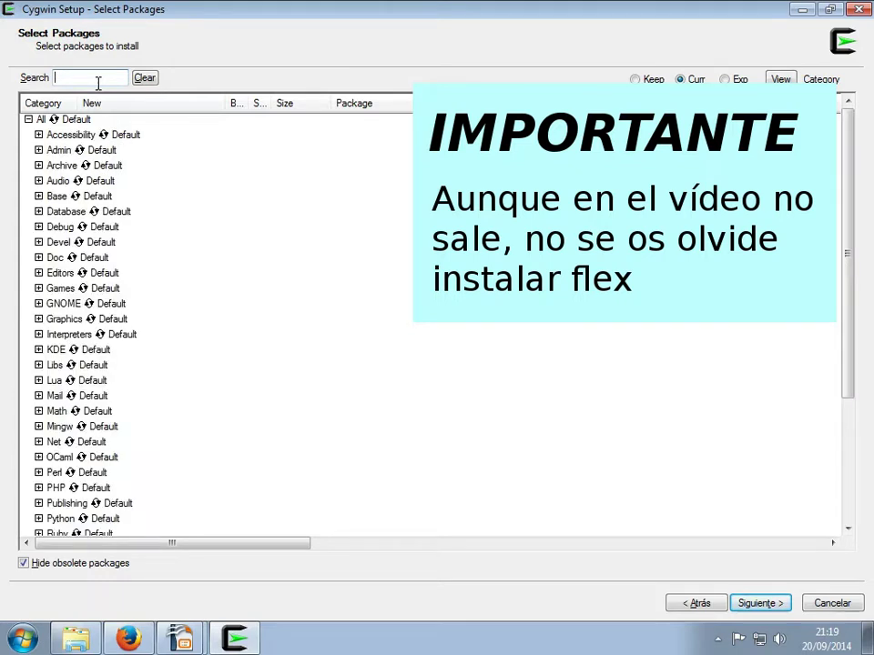
pyautogui.click(761, 605)
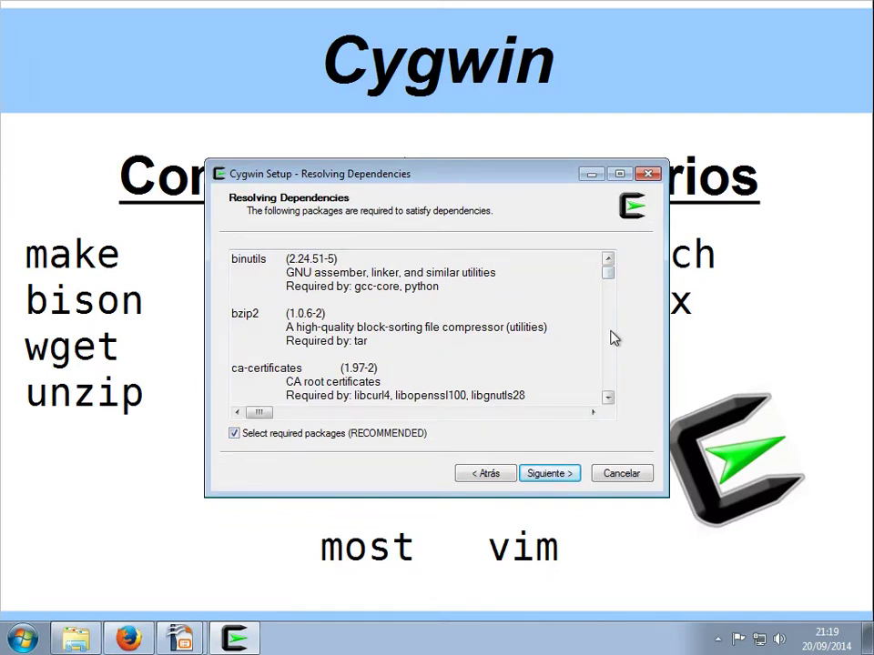
pyautogui.scroll(-10, 605, 350)
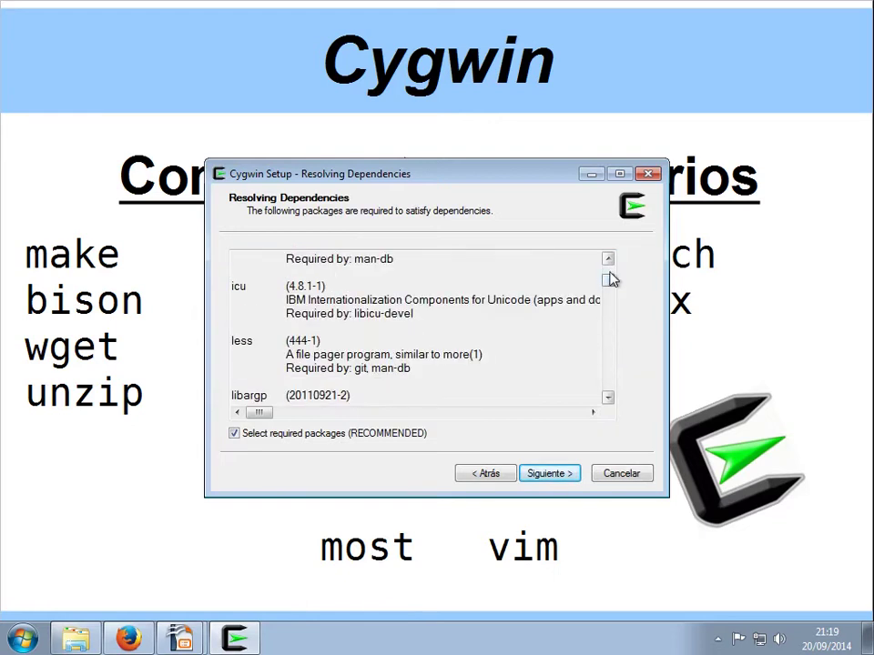
pyautogui.moveTo(610, 285); pyautogui.dragTo(611, 400)
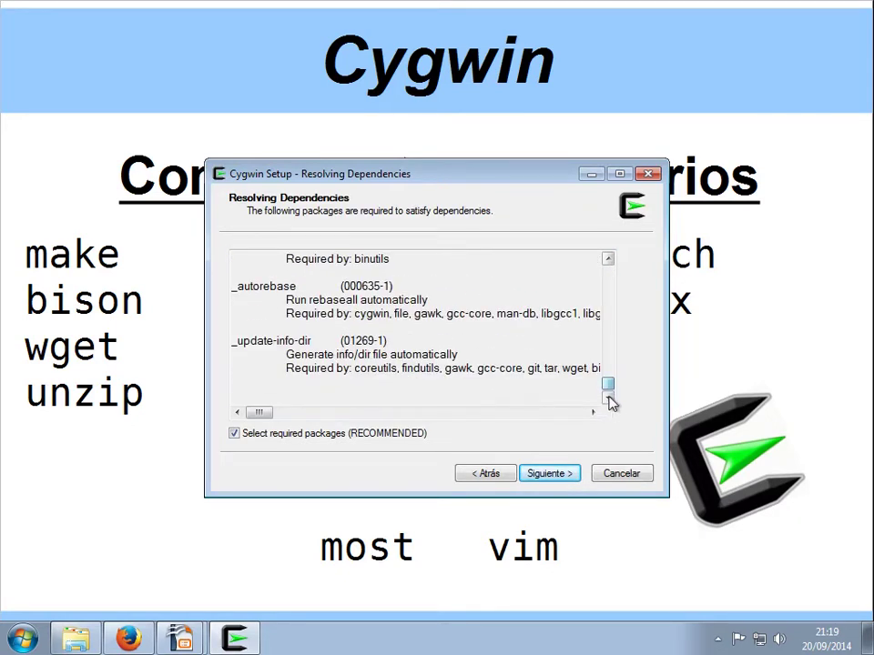
pyautogui.click(564, 480)
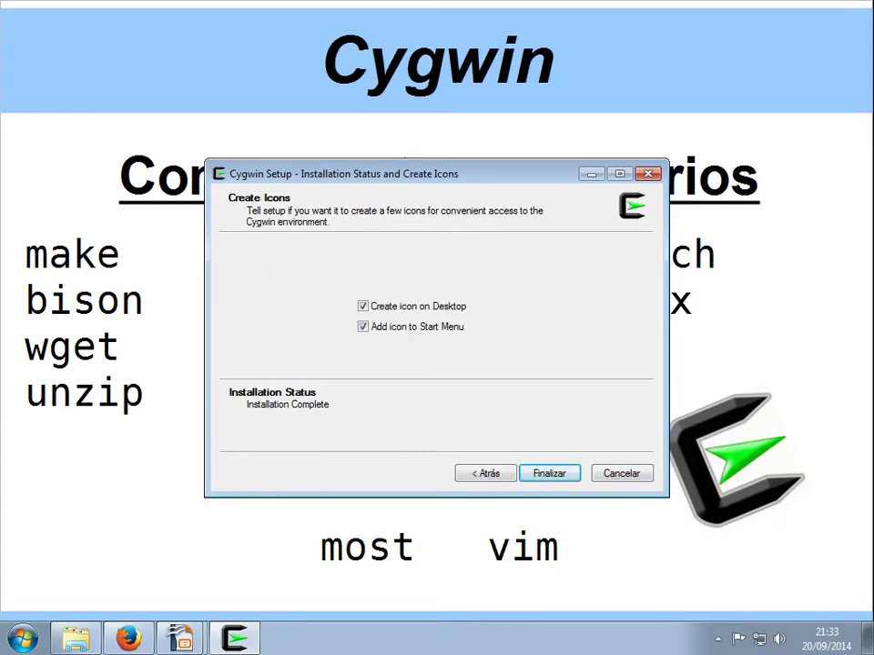
pyautogui.click(564, 477)
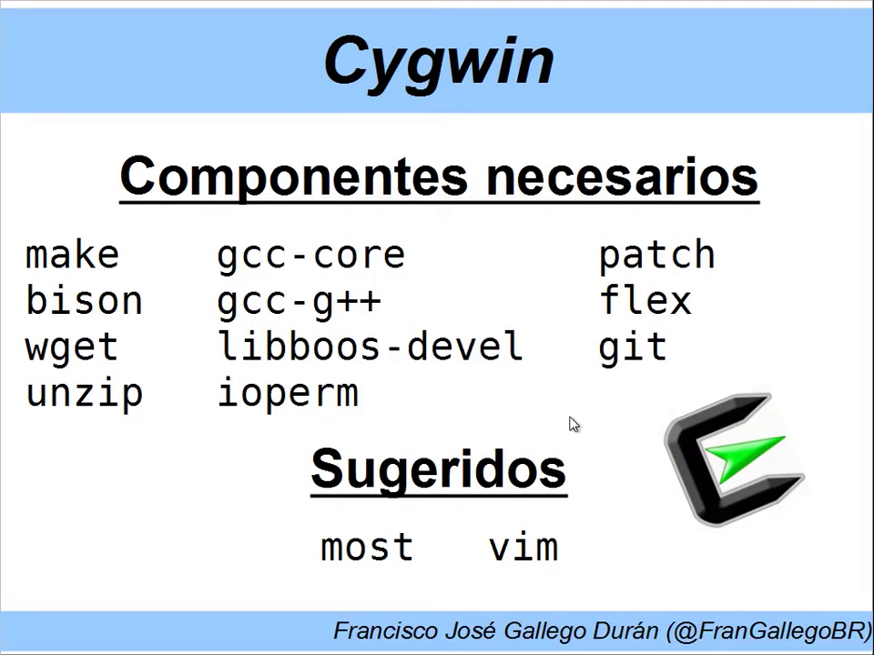
# Step: Switch from the presentation to the desktop and launch Cygwin Terminal
pyautogui.hotkey('alt', 'Tab')
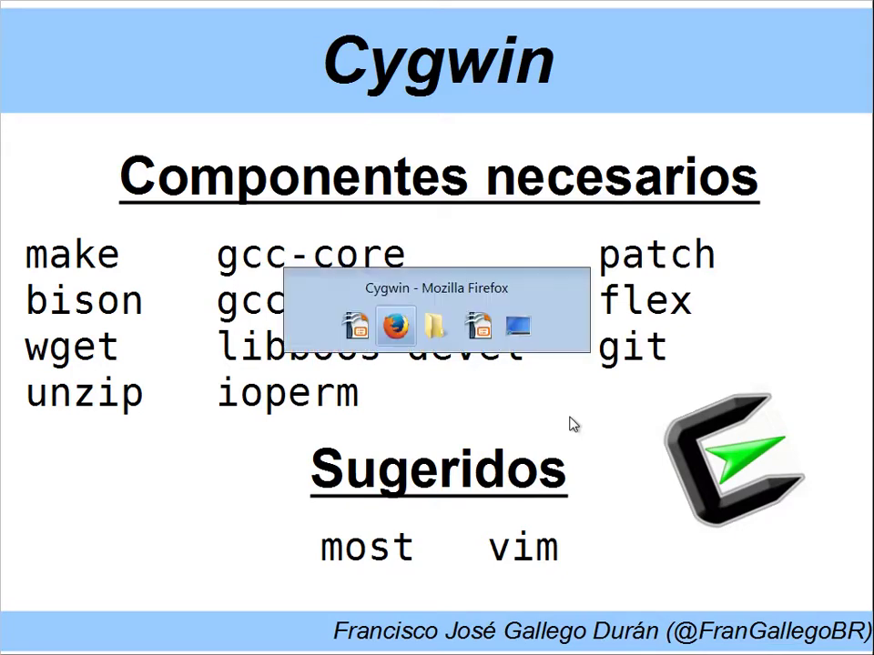
pyautogui.hotkey('alt', 'Tab')
pyautogui.hotkey('alt', 'Tab')
pyautogui.hotkey('alt', 'Tab')
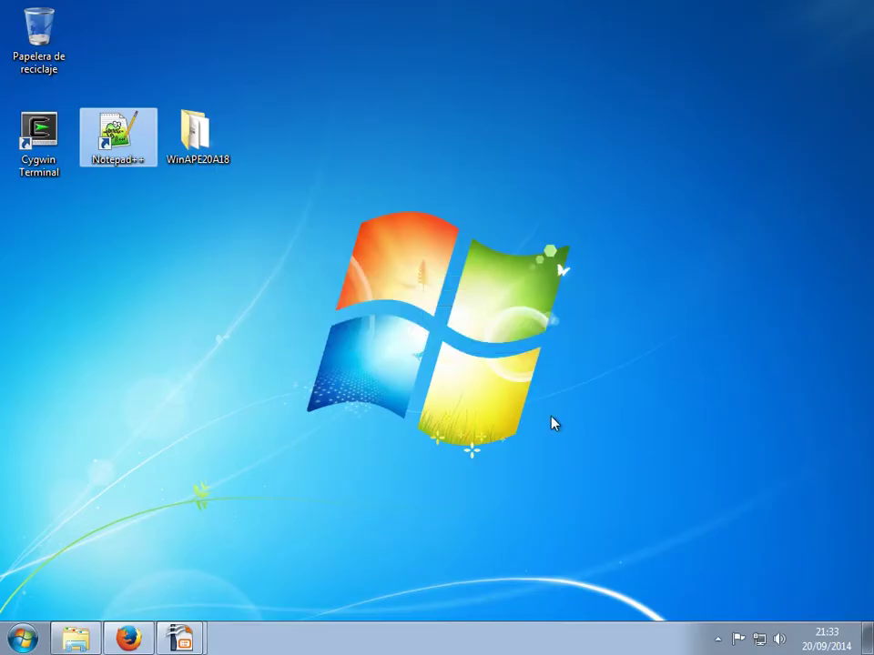
pyautogui.click(42, 144)
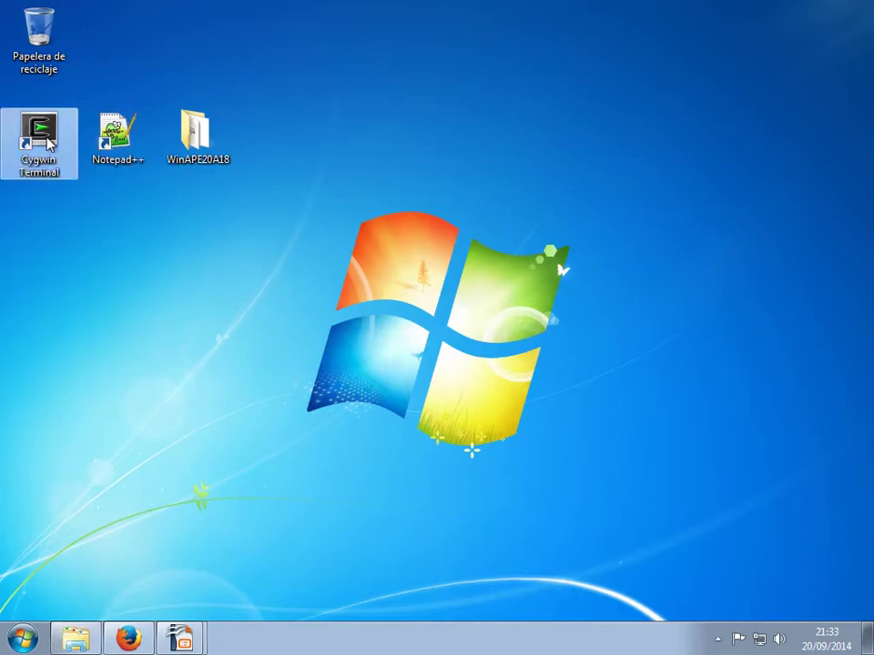
pyautogui.moveTo(43, 144); pyautogui.dragTo(120, 235)
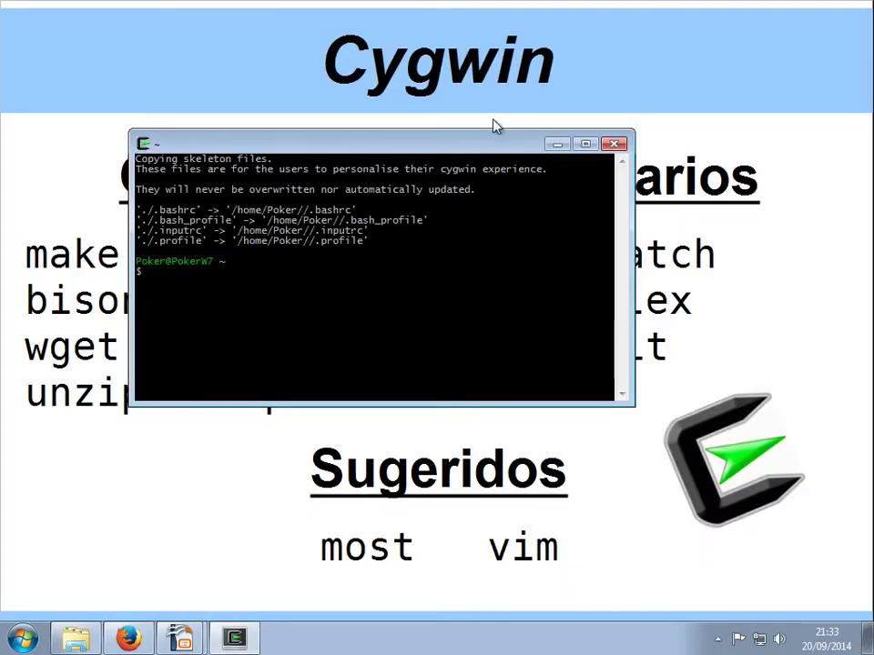
# Step: Move and enlarge the terminal window, and list the home directory with ls
pyautogui.moveTo(428, 151); pyautogui.dragTo(383, 122)
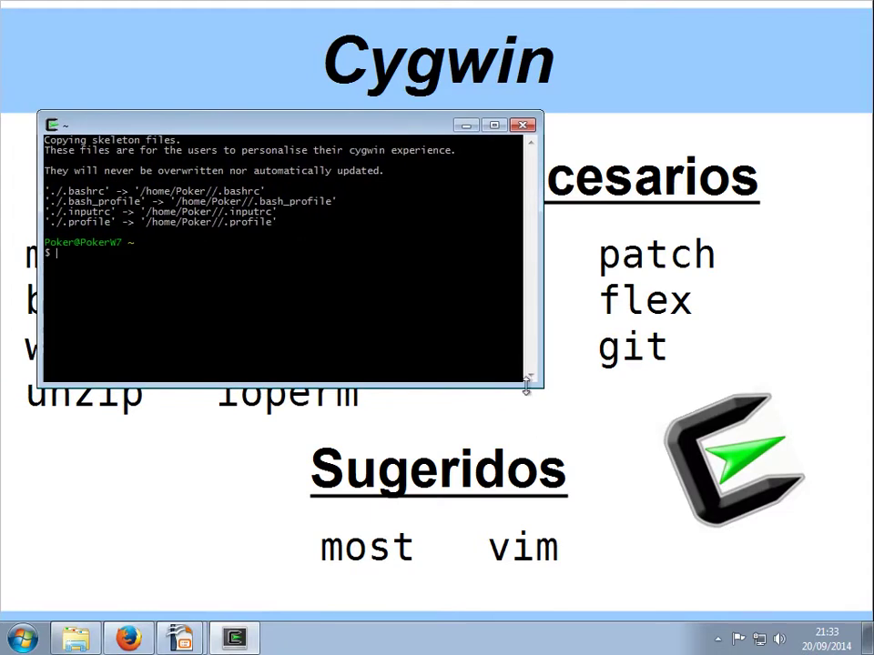
pyautogui.moveTo(542, 384); pyautogui.dragTo(583, 570)
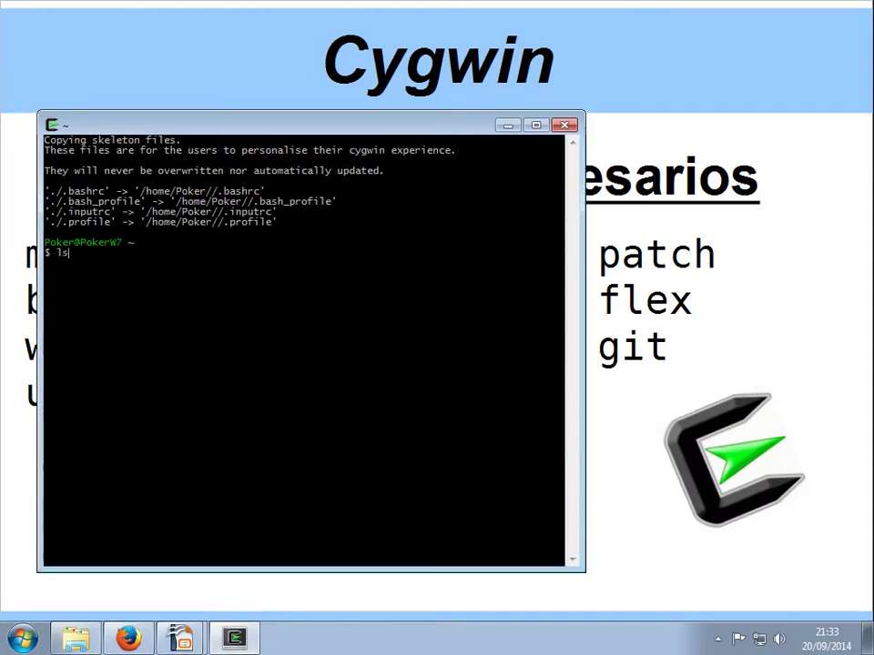
pyautogui.press('Return')
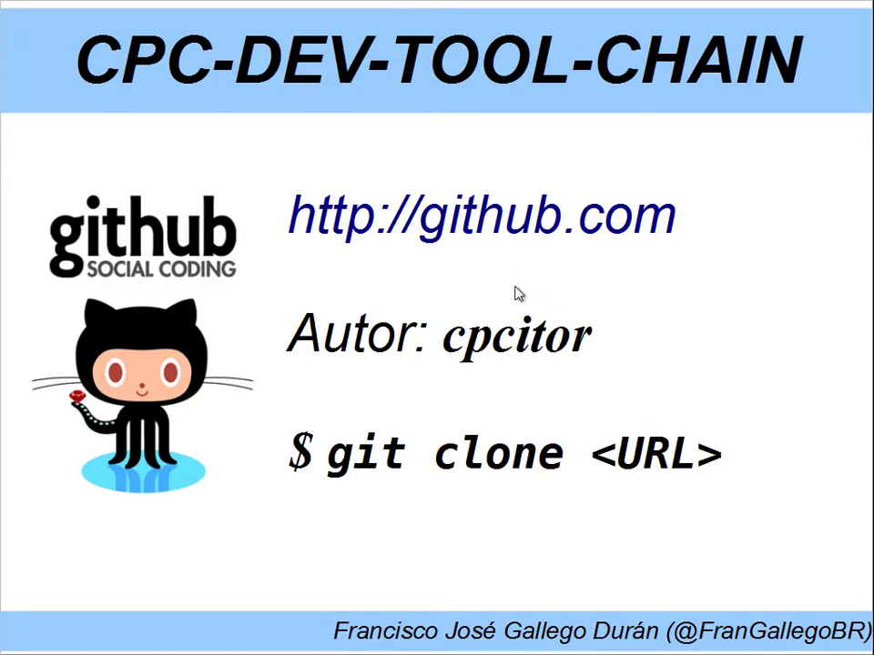
pyautogui.click(476, 223)
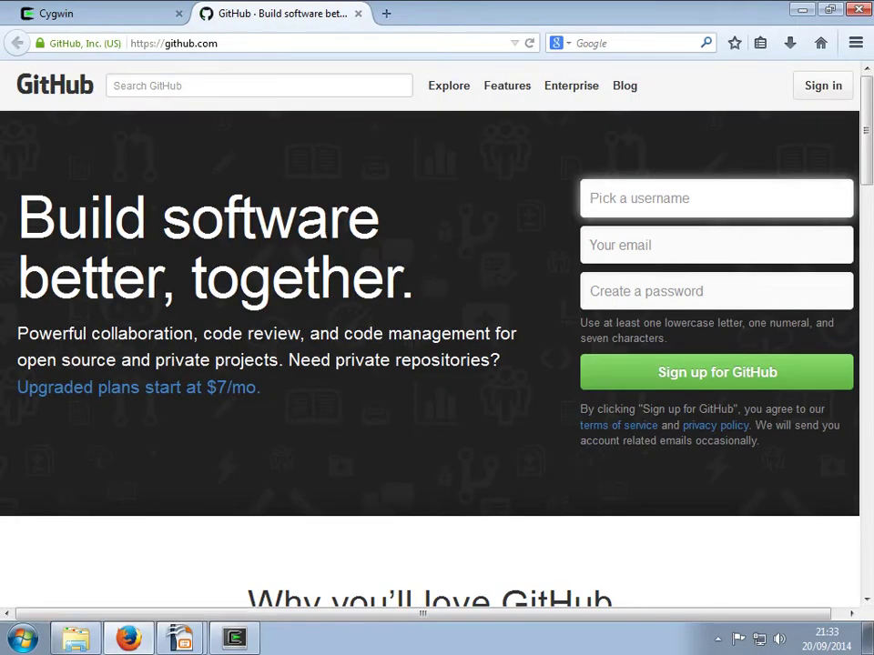
pyautogui.click(173, 86)
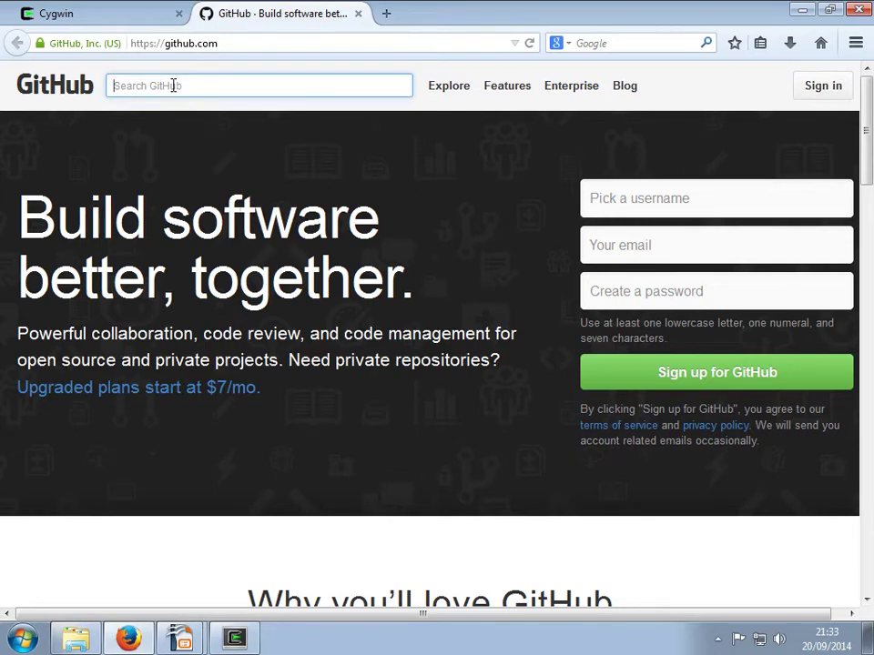
pyautogui.write('cpcit')
pyautogui.press('Down')
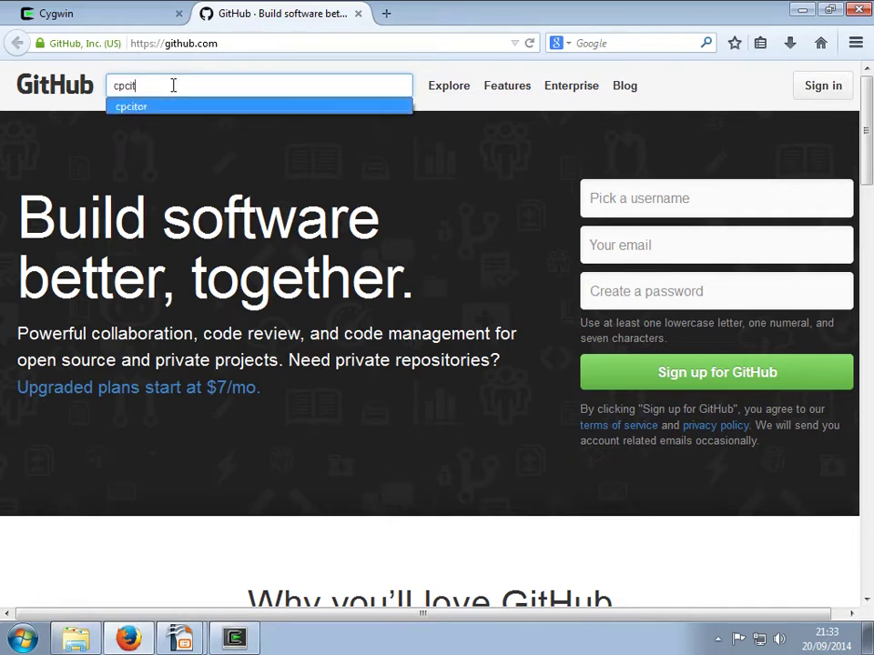
pyautogui.press('Return')
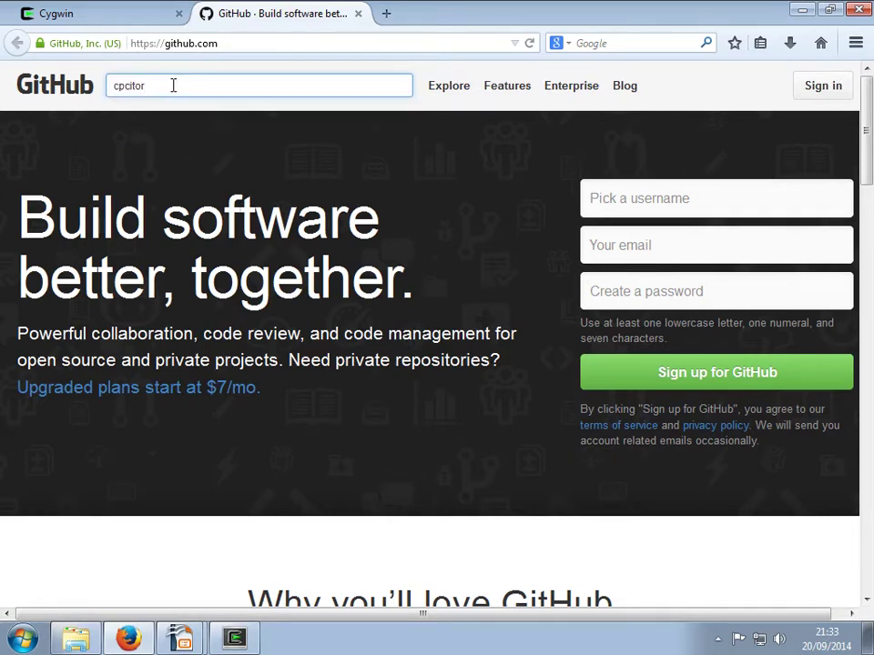
pyautogui.press('Return')
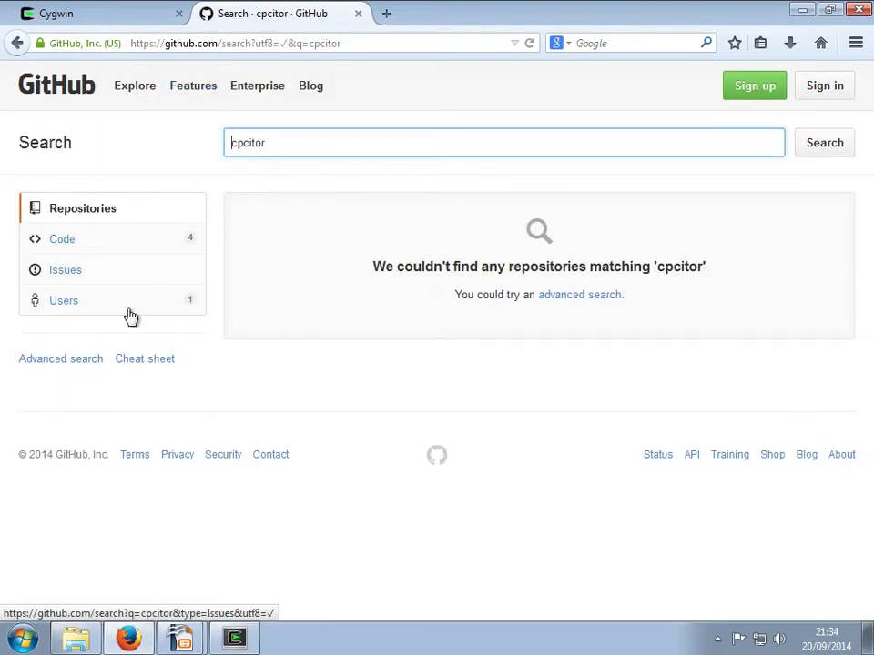
# Step: Restrict the search results to users and open cpcitor's cpc-dev-tool-chain repository
pyautogui.click(114, 312)
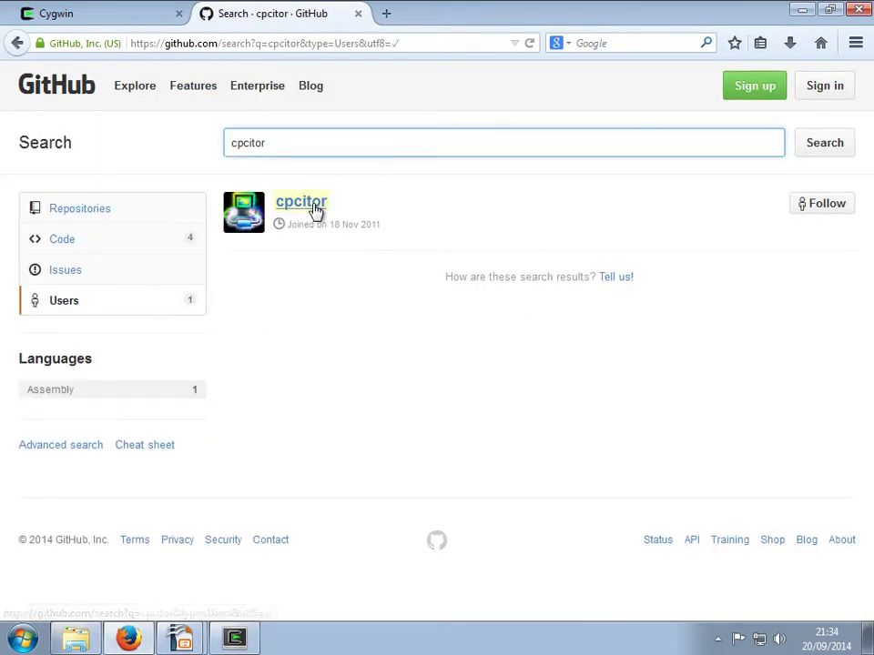
pyautogui.click(314, 209)
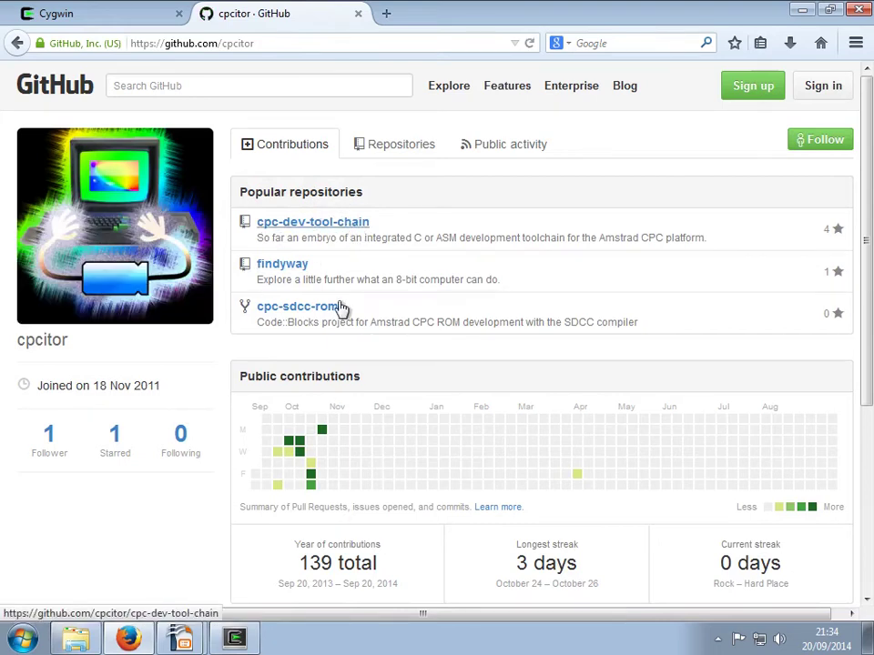
pyautogui.click(349, 229)
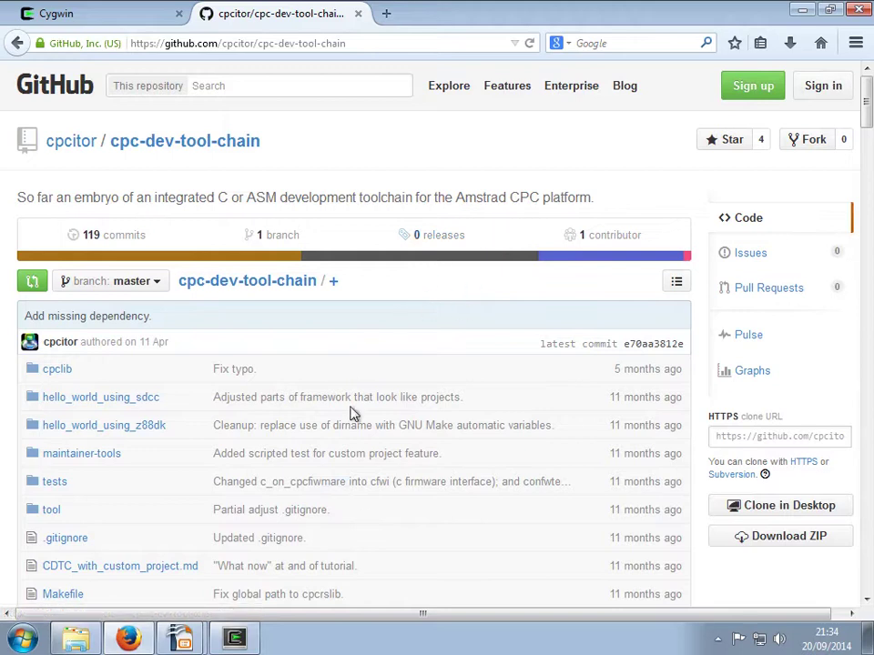
# Step: Copy the HTTPS clone URL of the cpc-dev-tool-chain repository
pyautogui.scroll(-5, 231, 441)
pyautogui.scroll(4, 230, 440)
pyautogui.scroll(2, 231, 441)
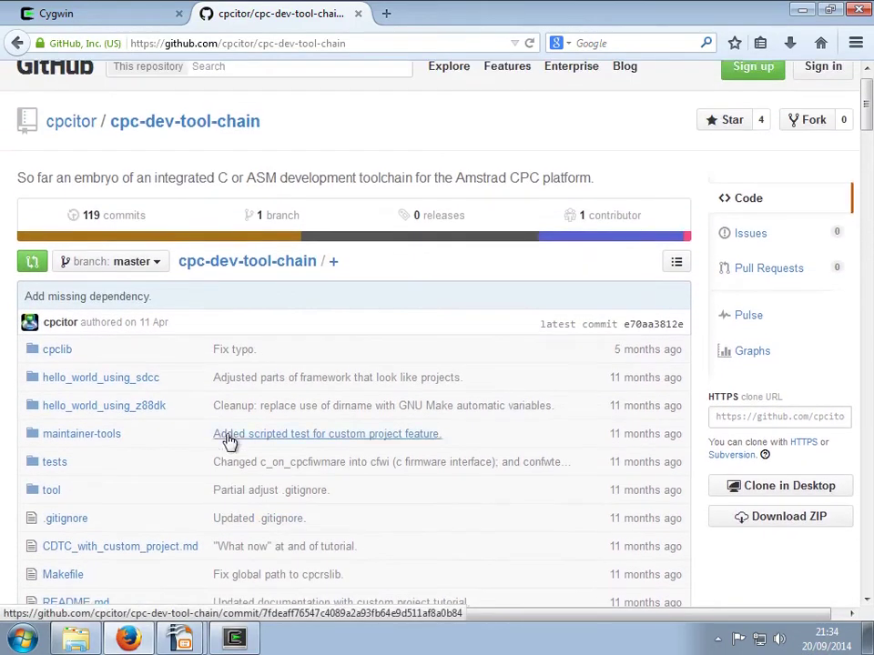
pyautogui.click(760, 439)
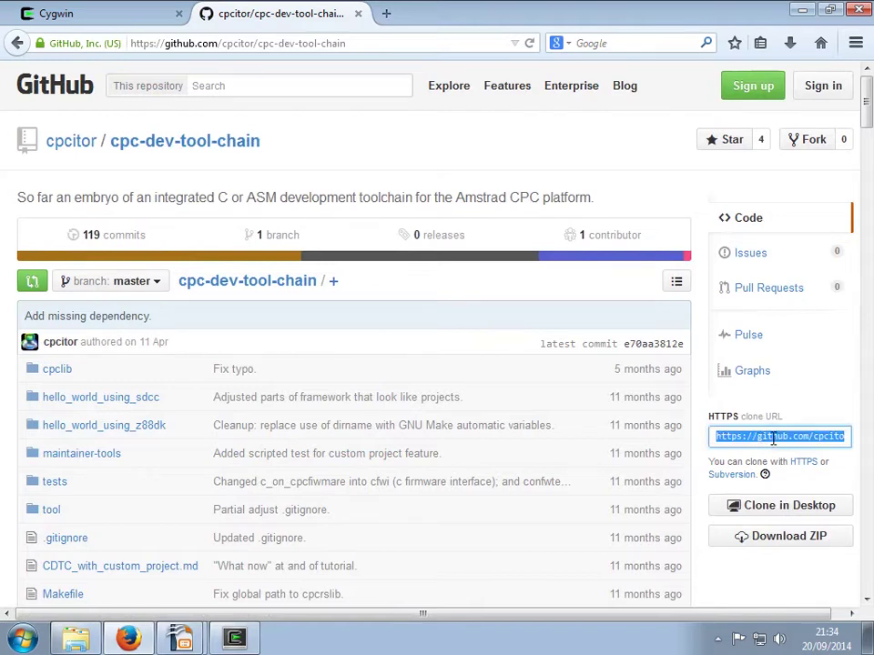
pyautogui.rightClick(773, 439)
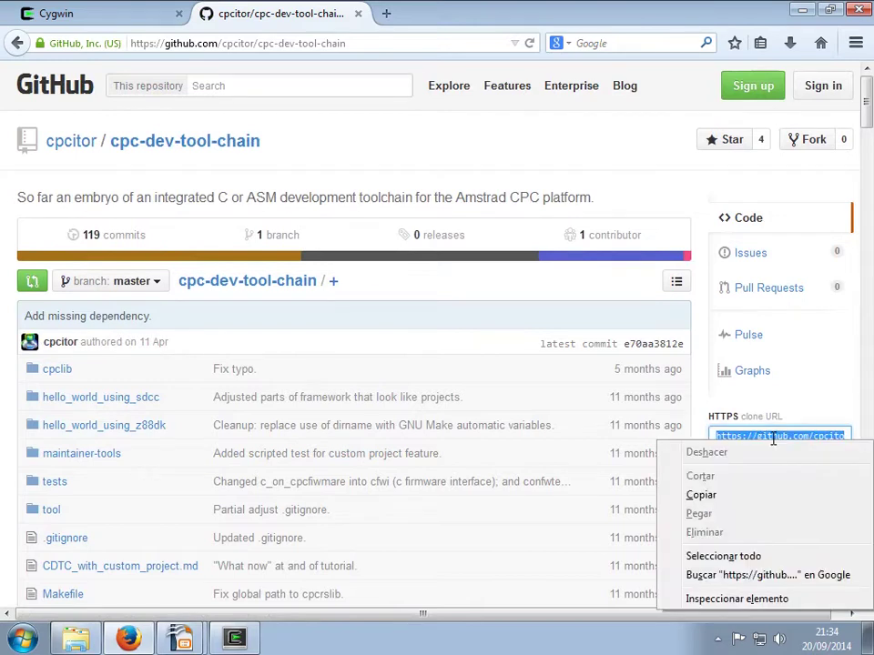
pyautogui.click(754, 497)
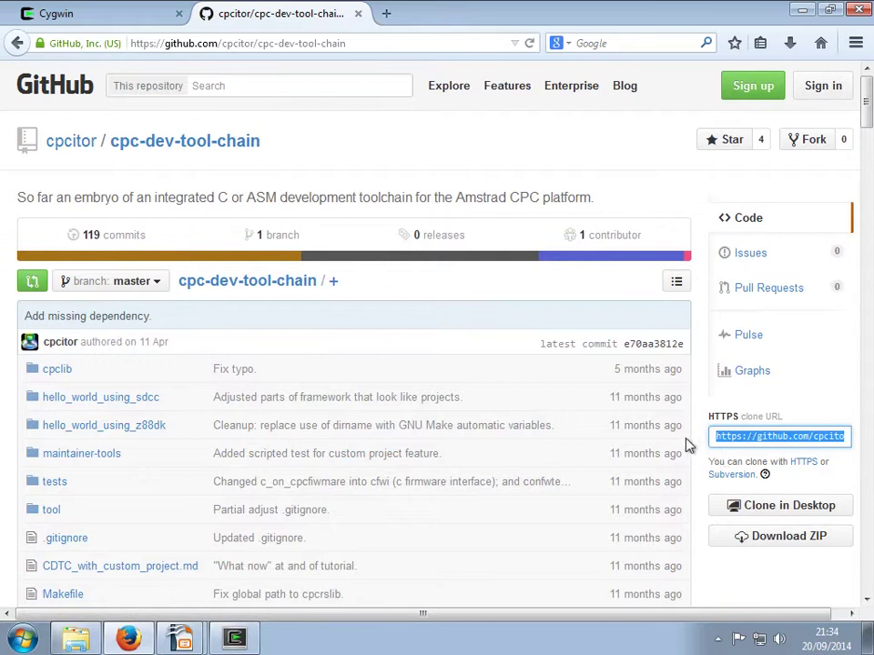
pyautogui.click(234, 639)
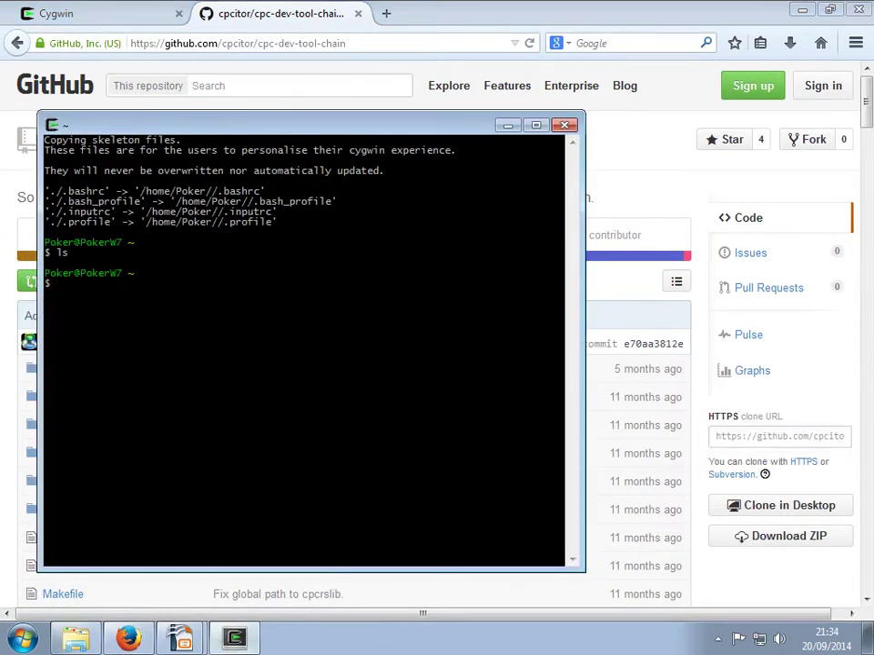
pyautogui.write('git clone')
pyautogui.rightClick(234, 324)
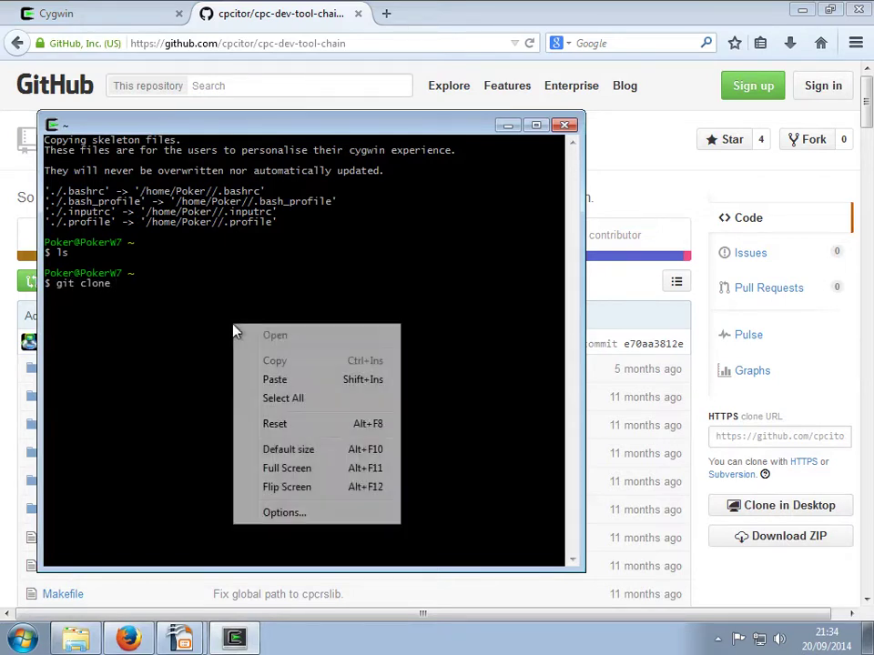
pyautogui.click(291, 383)
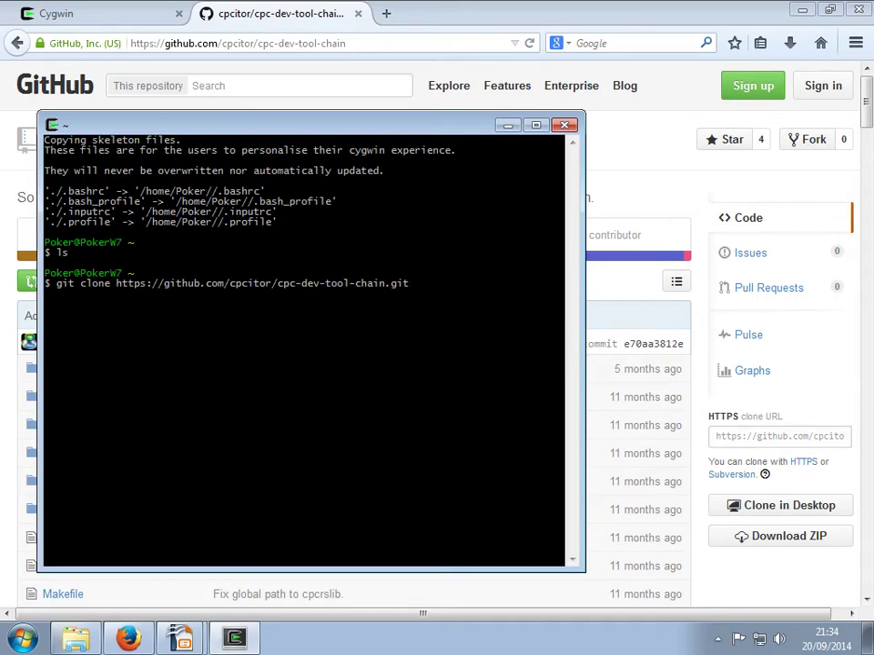
pyautogui.press('Return')
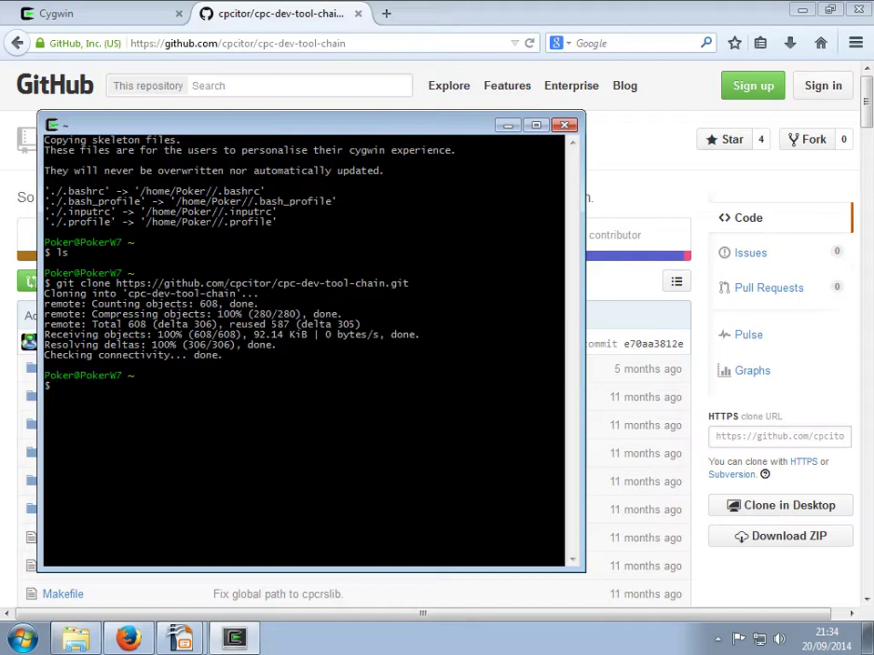
pyautogui.write('ls')
pyautogui.press('Return')
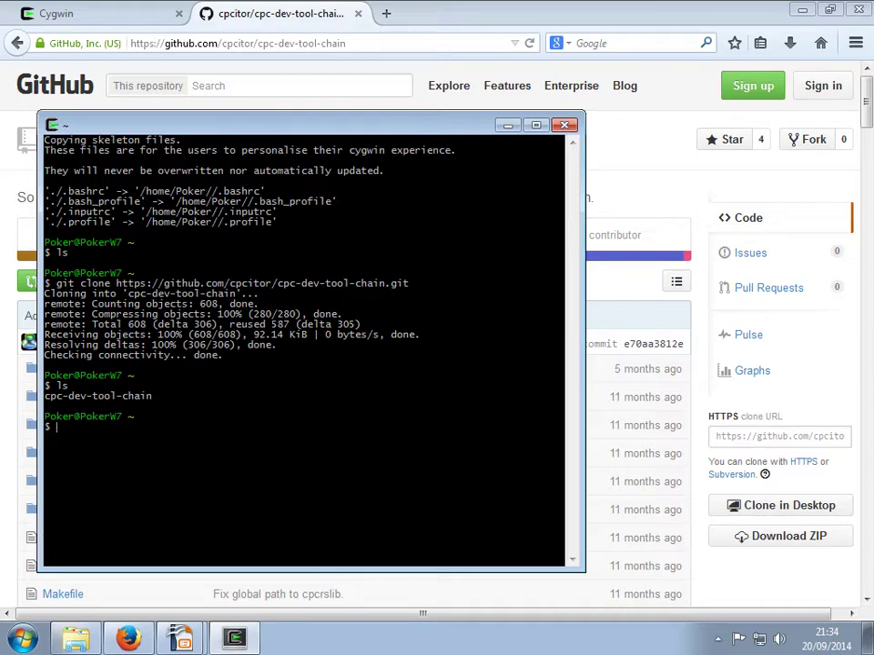
# Step: Define the alias ls="ls --color" and list the home directory again using it
pyautogui.write('alias ls="ls --color"')
pyautogui.press('Return')
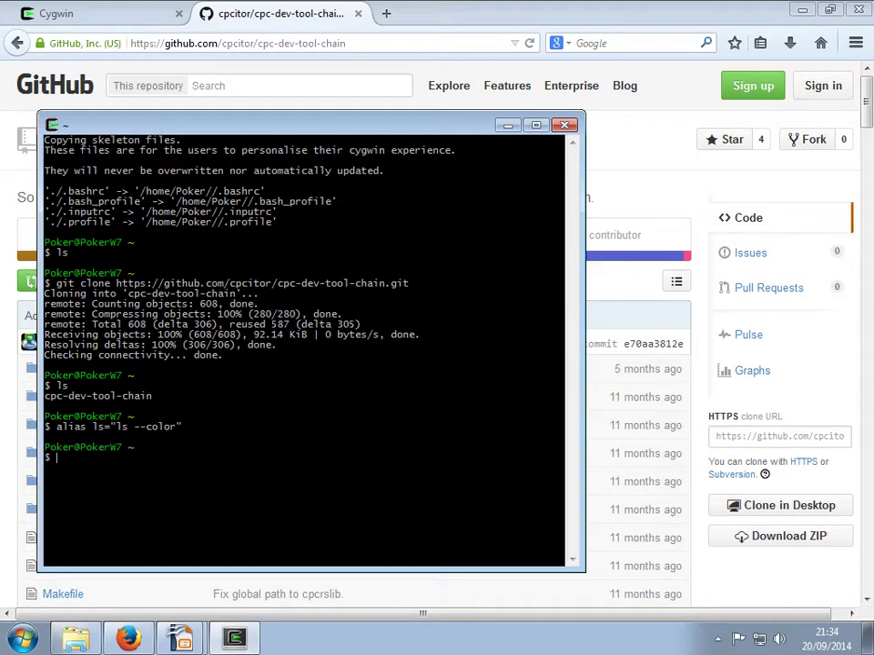
pyautogui.write('ls')
pyautogui.press('Return')
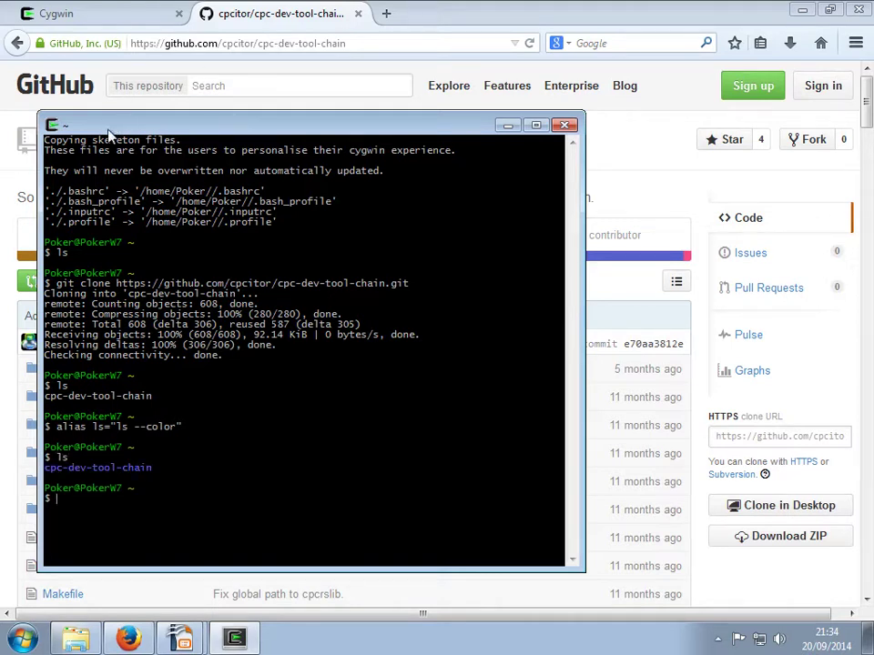
# Step: Choose a larger font size in the terminal's text options and apply it
pyautogui.click(52, 125)
pyautogui.click(91, 263)
pyautogui.click(122, 194)
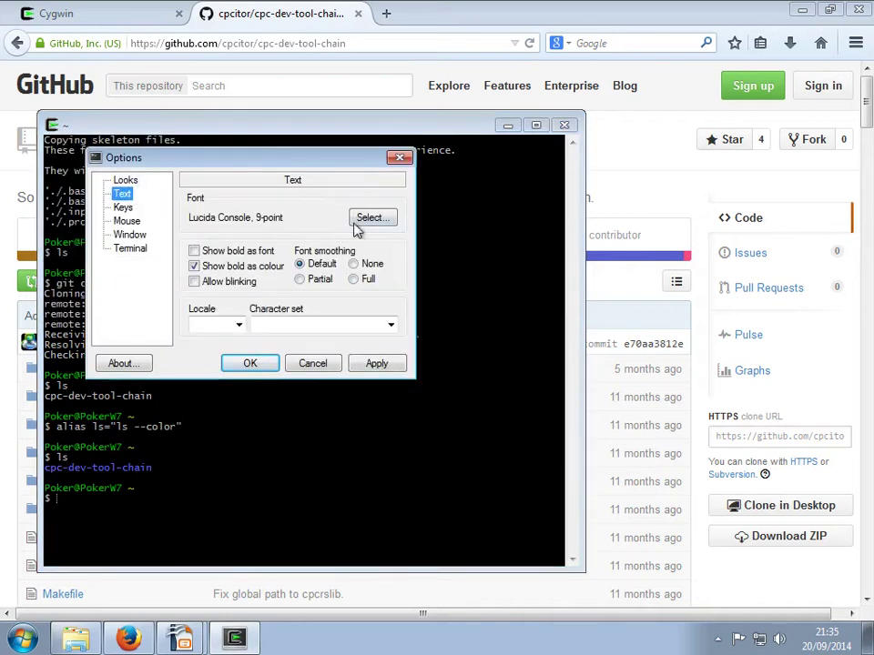
pyautogui.click(371, 217)
pyautogui.click(410, 335)
pyautogui.click(351, 593)
pyautogui.click(249, 364)
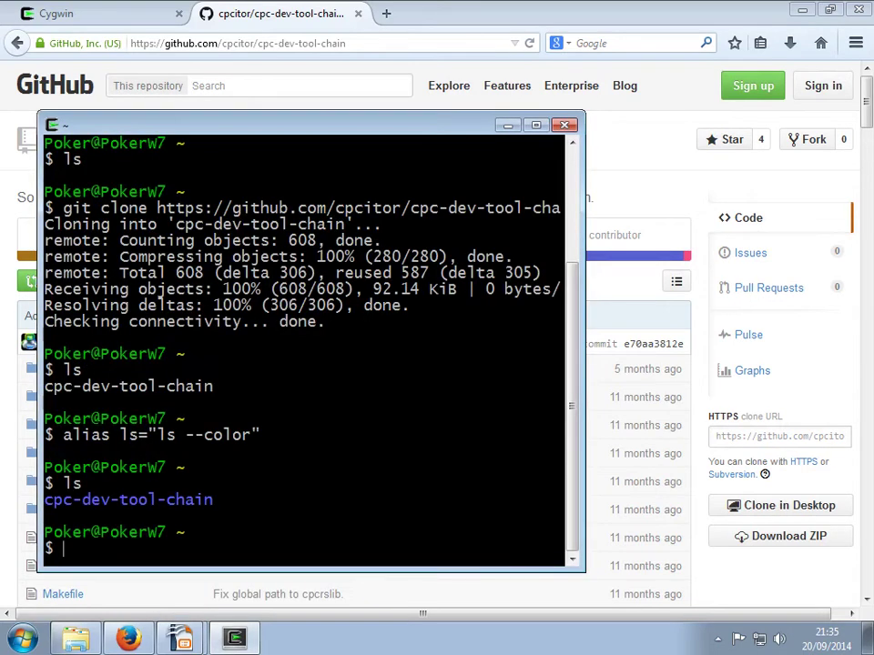
# Step: Clear and enlarge the terminal window, and switch back to the presentation
pyautogui.hotkey('ctrl', 'l')
pyautogui.moveTo(585, 111); pyautogui.dragTo(662, 58)
pyautogui.moveTo(661, 586); pyautogui.dragTo(666, 603)
pyautogui.hotkey('alt', 'Tab')
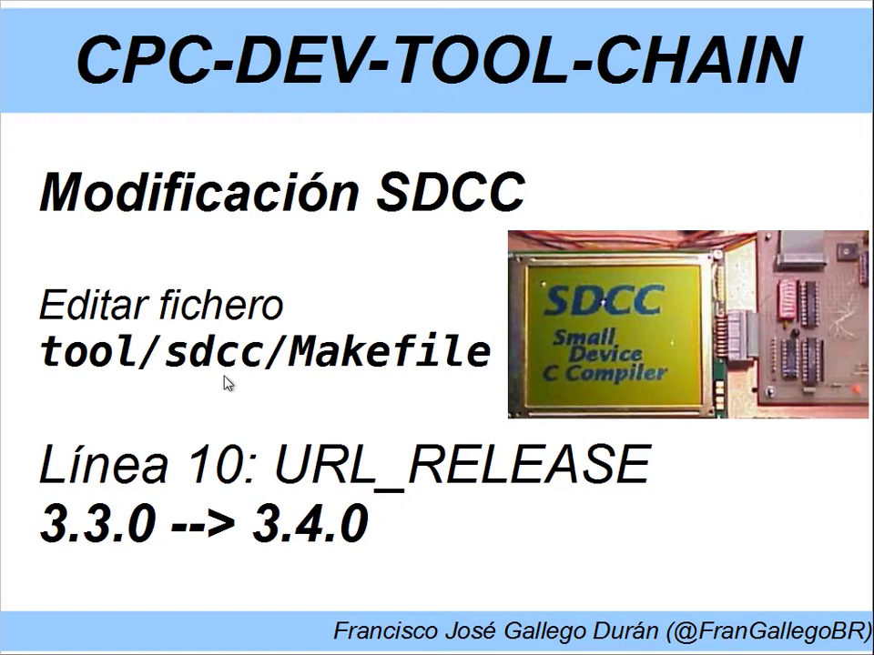
# Step: Switch to Cygwin Terminal and run explorer.exe . to open the home directory in Windows Explorer
pyautogui.hotkey('alt', 'Tab')
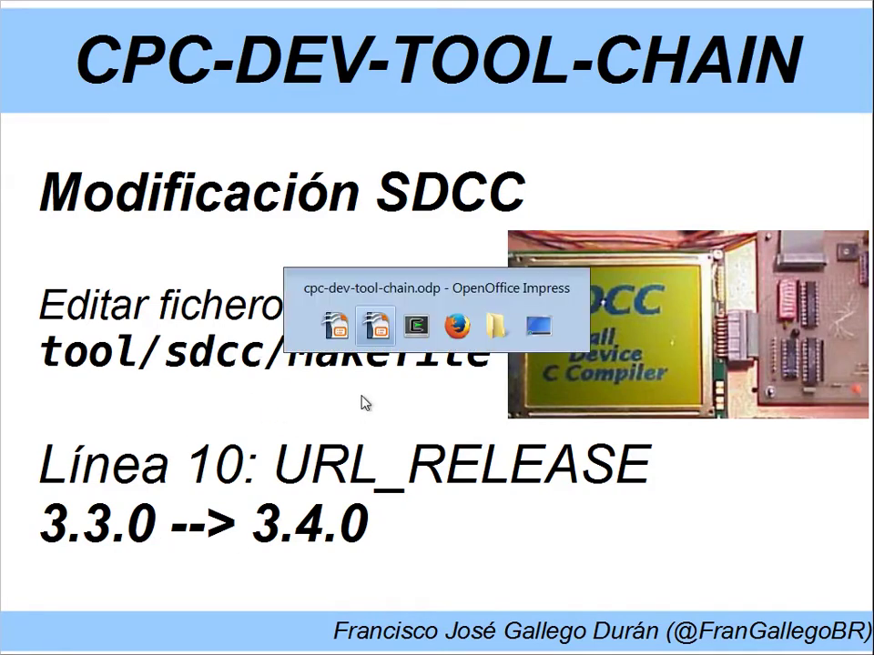
pyautogui.hotkey('alt', 'Tab')
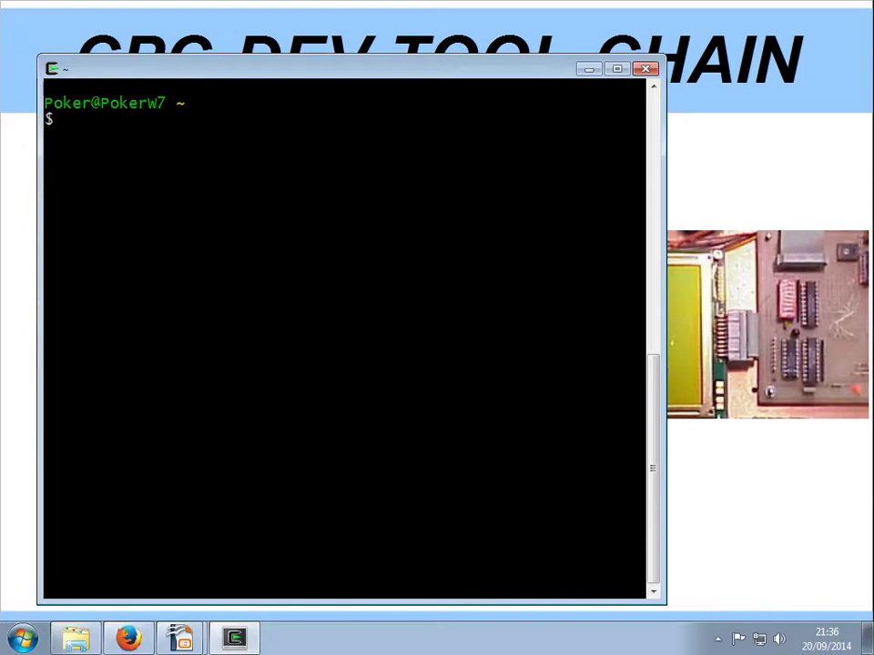
pyautogui.write('explorer.exe')
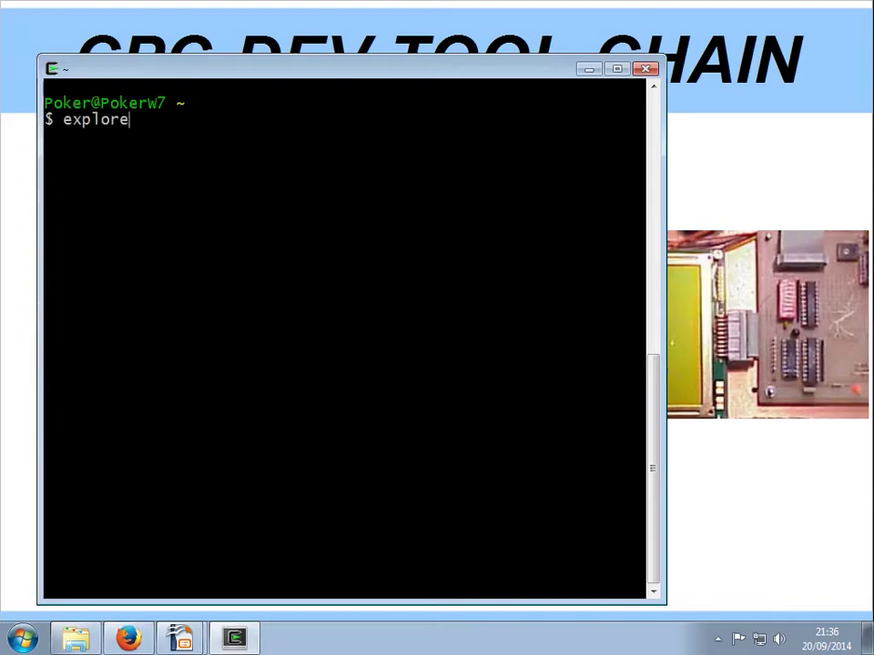
pyautogui.write(' .')
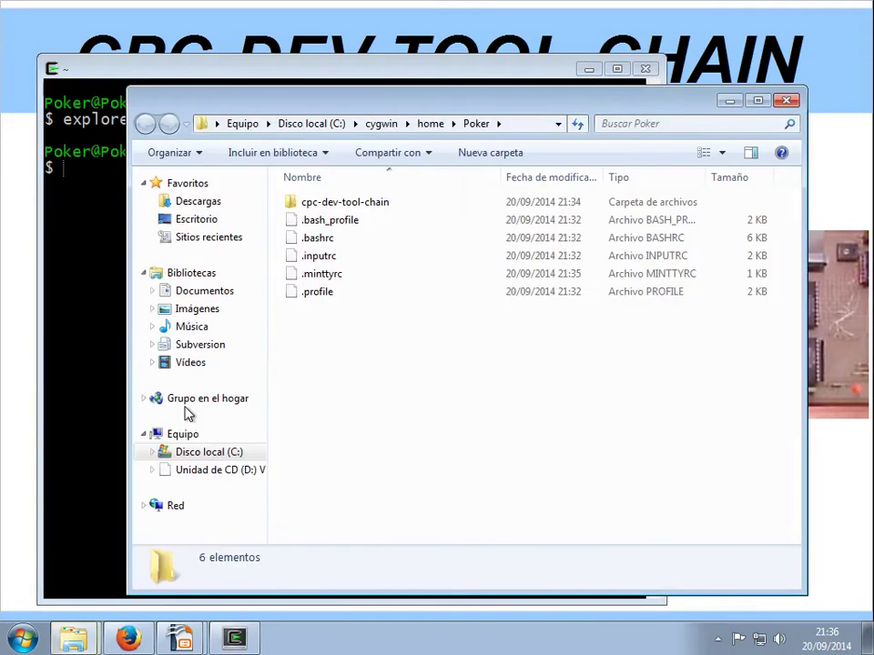
# Step: Open the cpc-dev-tool-chain/tool/sdcc folder in Windows Explorer
pyautogui.click(347, 203)
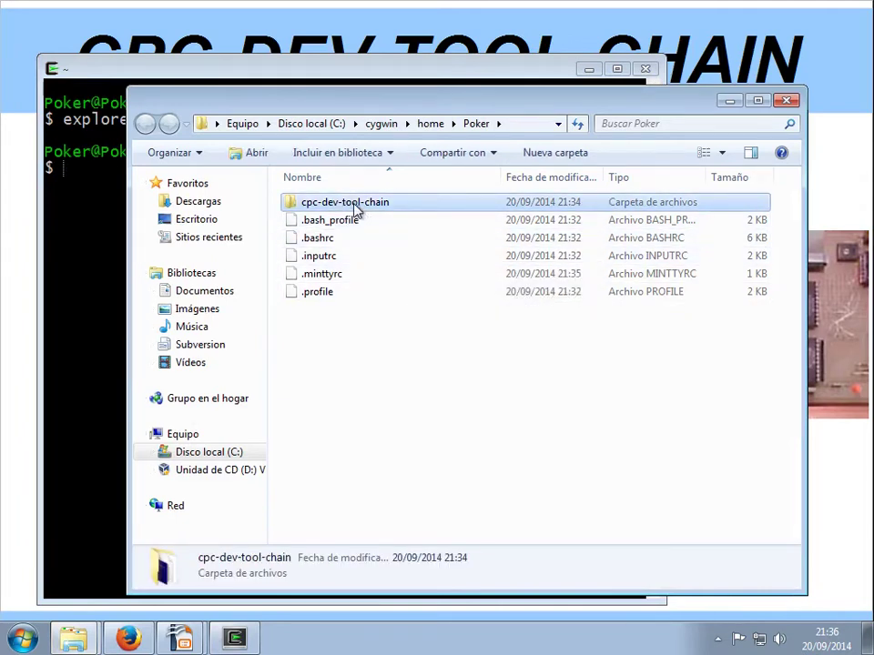
pyautogui.doubleClick(355, 209)
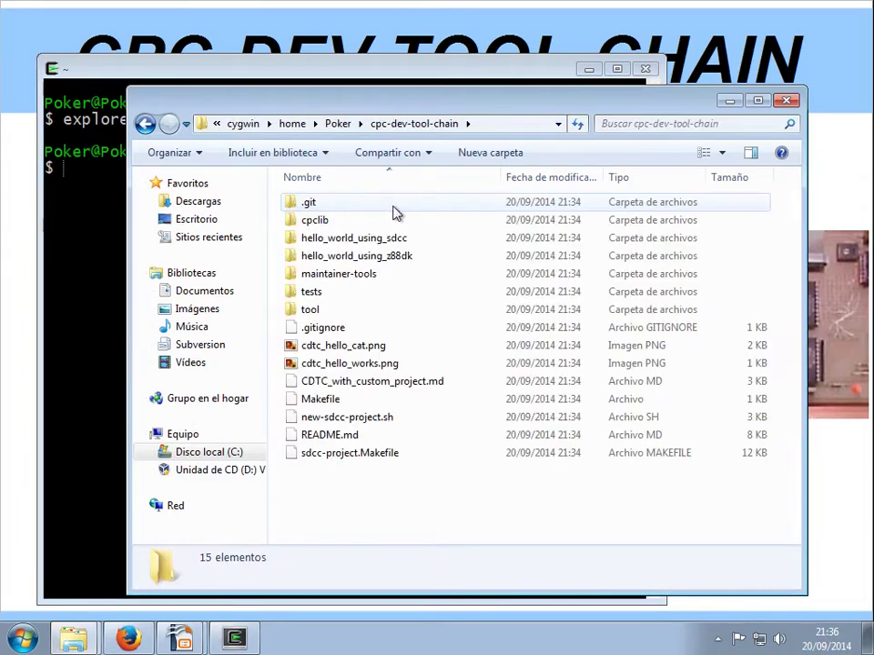
pyautogui.click(323, 311)
pyautogui.doubleClick(320, 312)
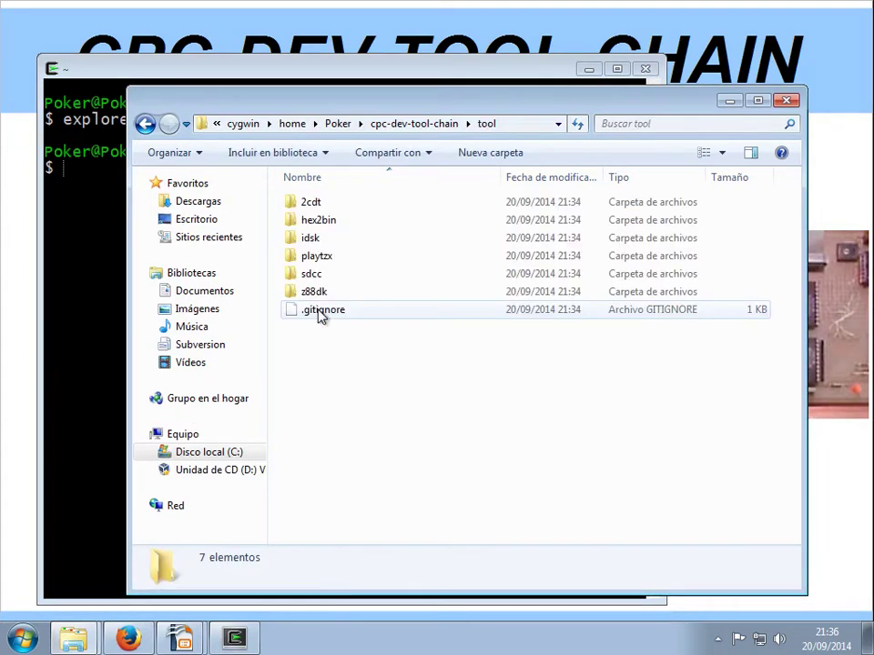
pyautogui.click(318, 278)
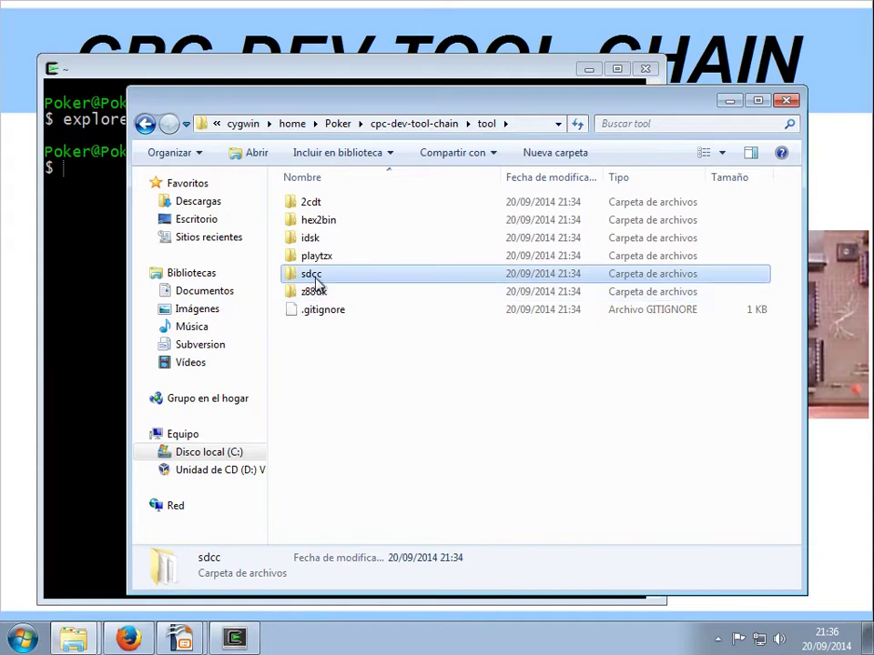
pyautogui.doubleClick(317, 277)
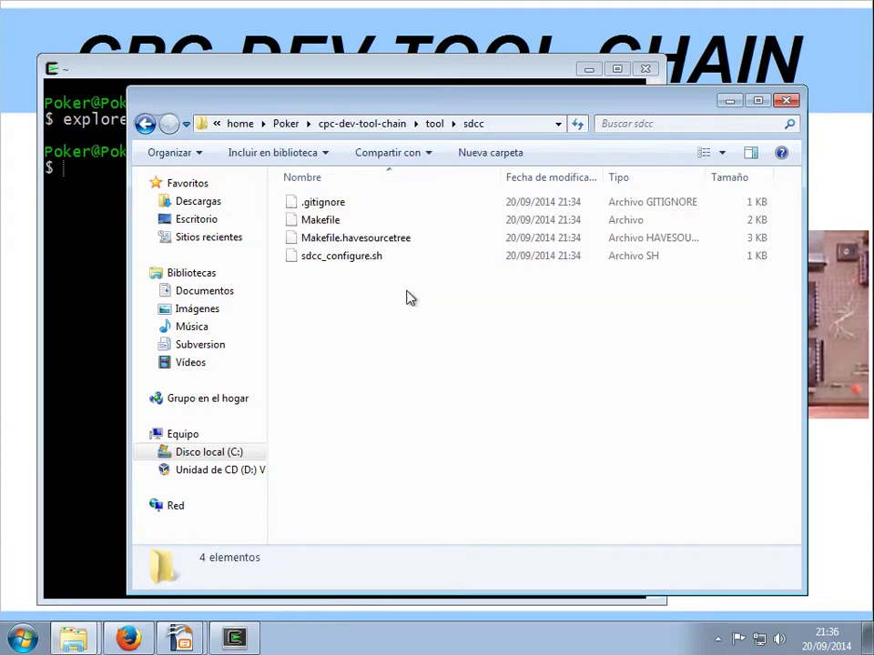
# Step: Open the sdcc Makefile in Notepad++ and decline the program update
pyautogui.click(330, 223)
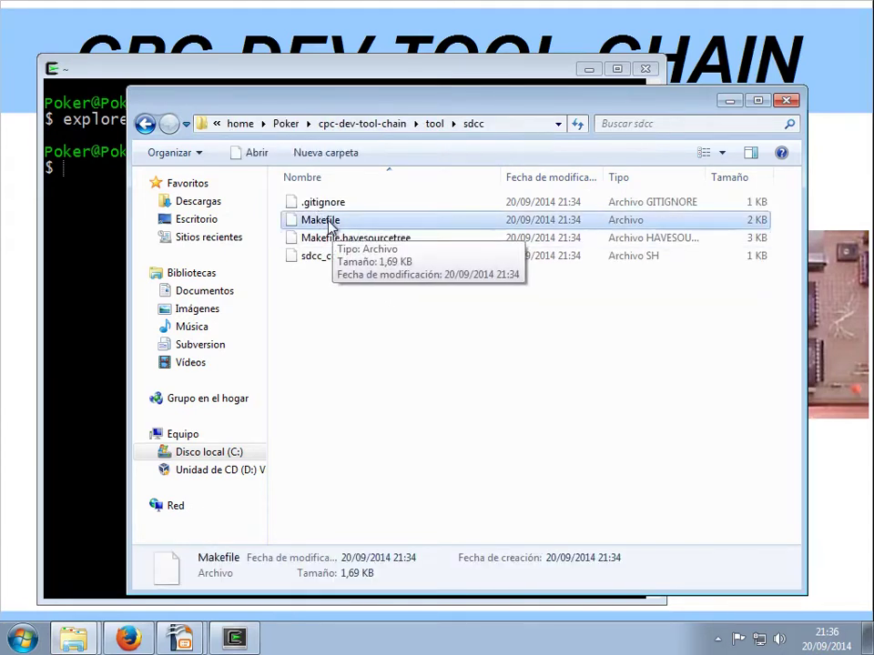
pyautogui.rightClick(331, 222)
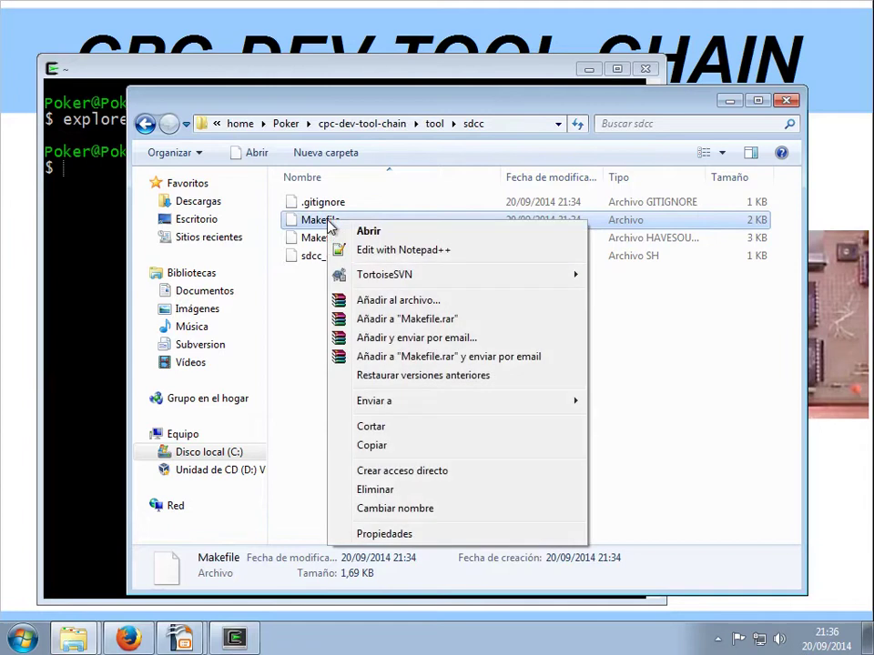
pyautogui.click(423, 258)
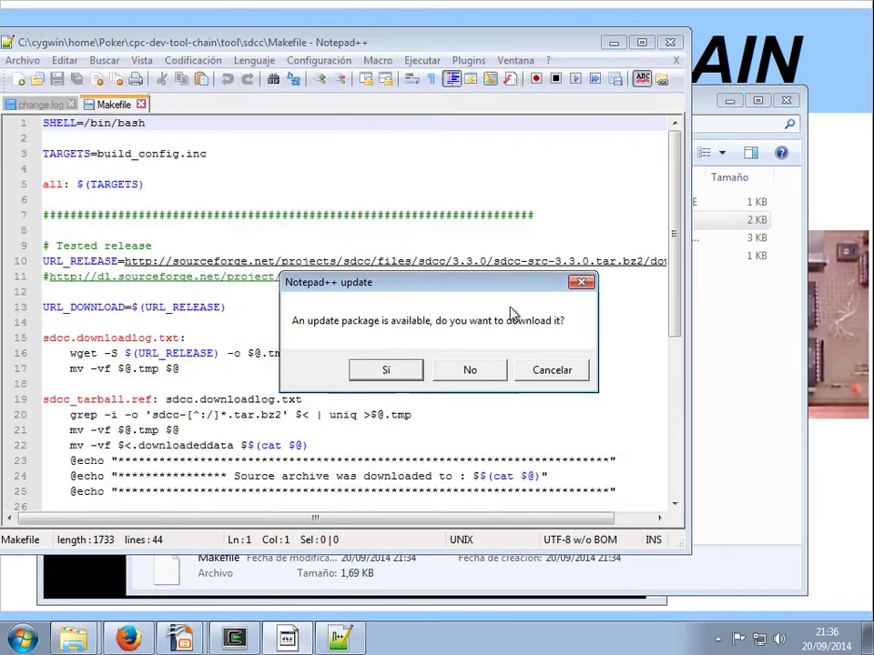
pyautogui.click(488, 370)
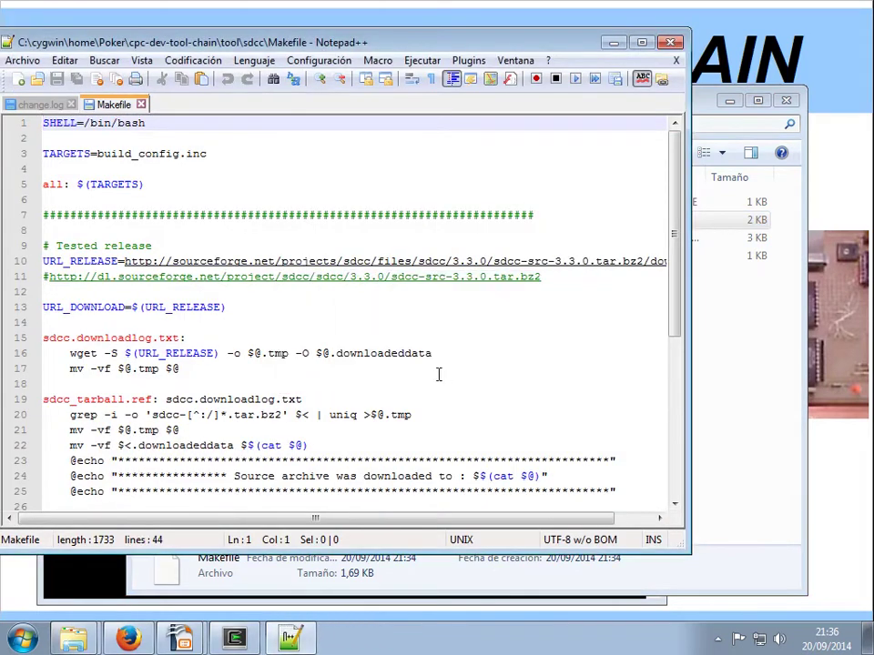
# Step: Change both version numbers in the URL_RELEASE address on line 10 to 3.4.0, then save and close the Makefile
pyautogui.click(70, 261)
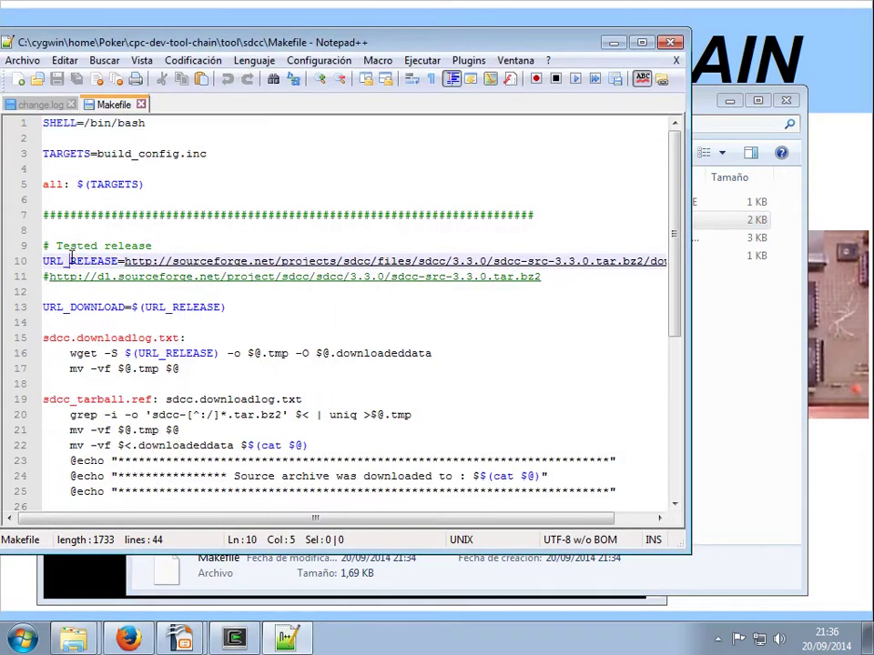
pyautogui.hotkey('shift', 'End')
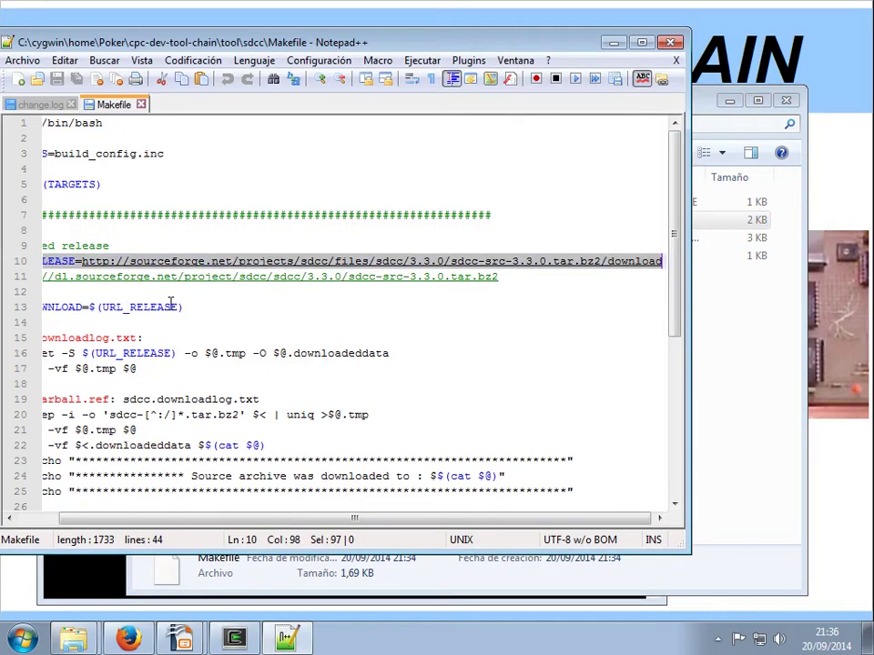
pyautogui.click(433, 264)
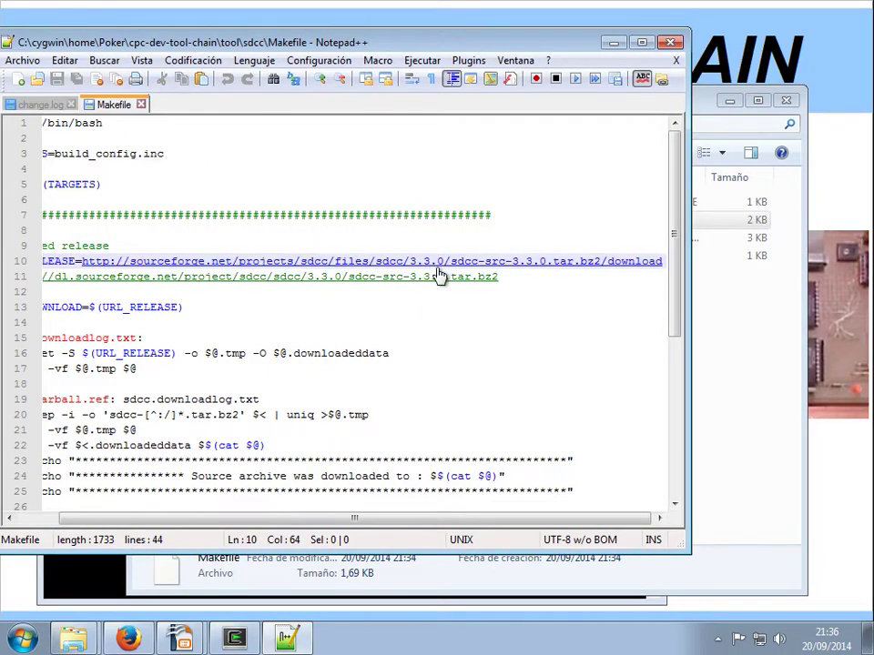
pyautogui.press('BackSpace')
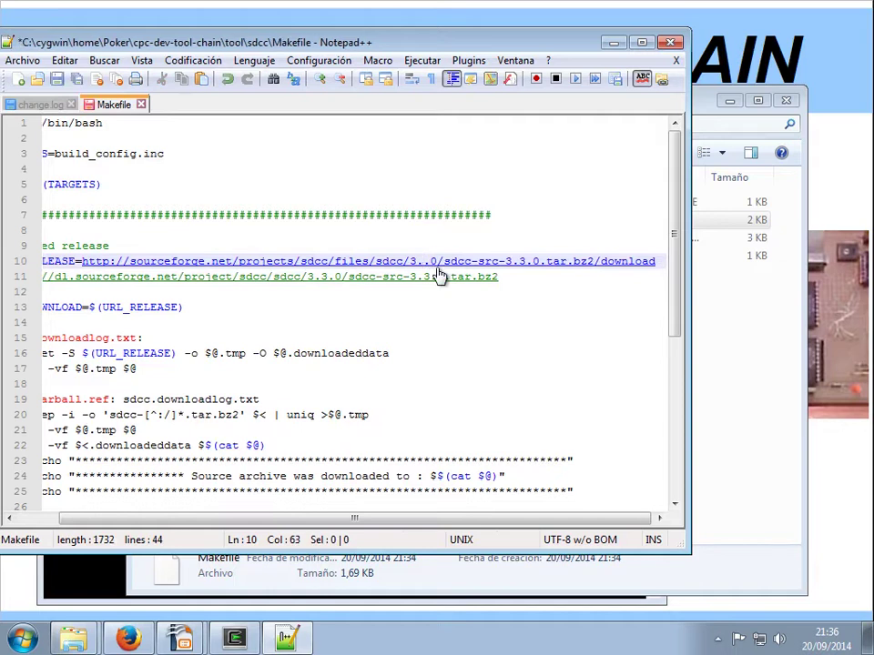
pyautogui.write('4')
pyautogui.press('Right')
pyautogui.press('Right')
pyautogui.press('Right')
pyautogui.press('Right')
pyautogui.press('Right')
pyautogui.press('Right')
pyautogui.press('Right')
pyautogui.press('Right')
pyautogui.press('Right')
pyautogui.press('Right')
pyautogui.press('Right')
pyautogui.press('Right')
pyautogui.press('Right')
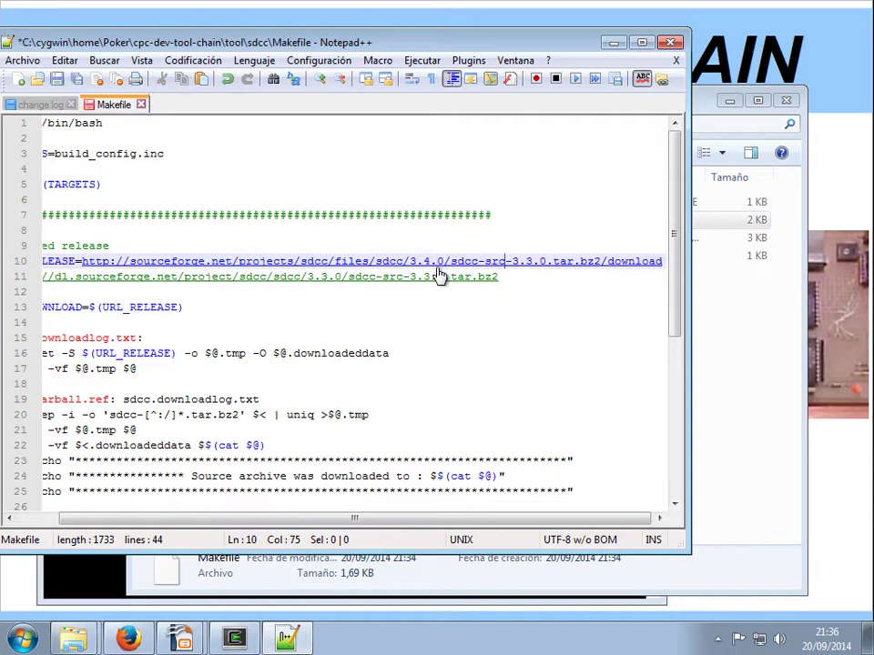
pyautogui.press('Delete')
pyautogui.write('4')
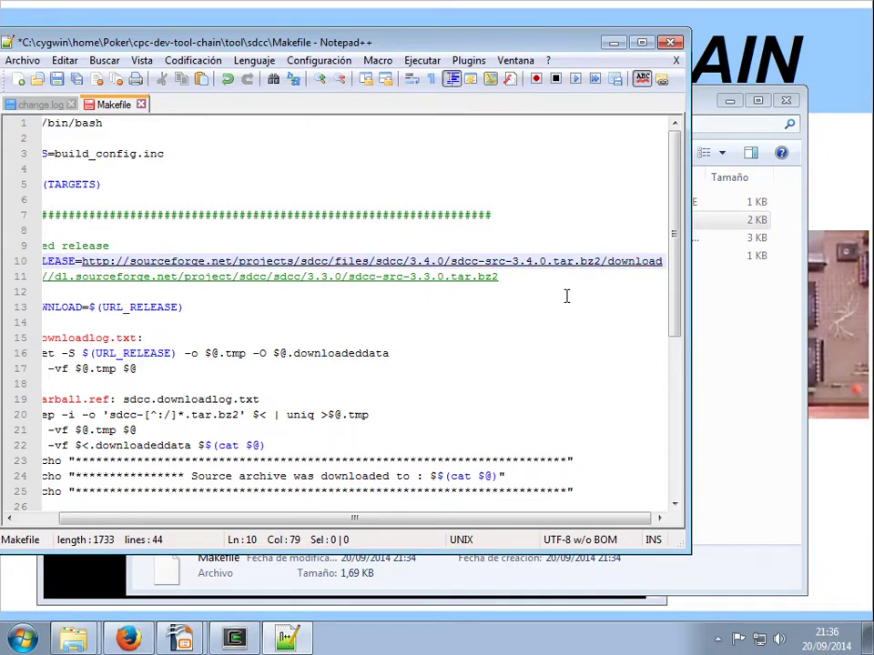
pyautogui.hotkey('ctrl', 's')
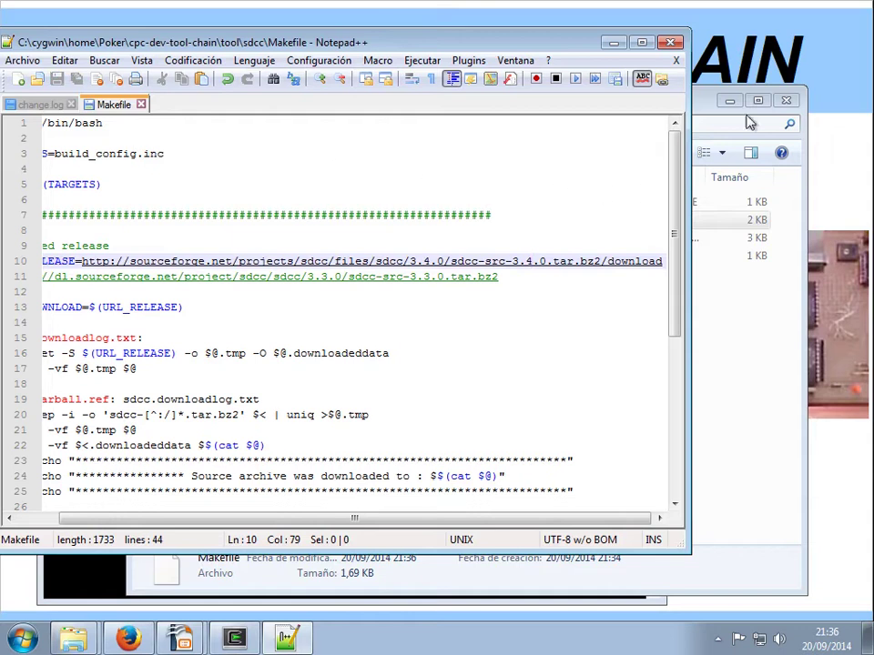
pyautogui.click(676, 50)
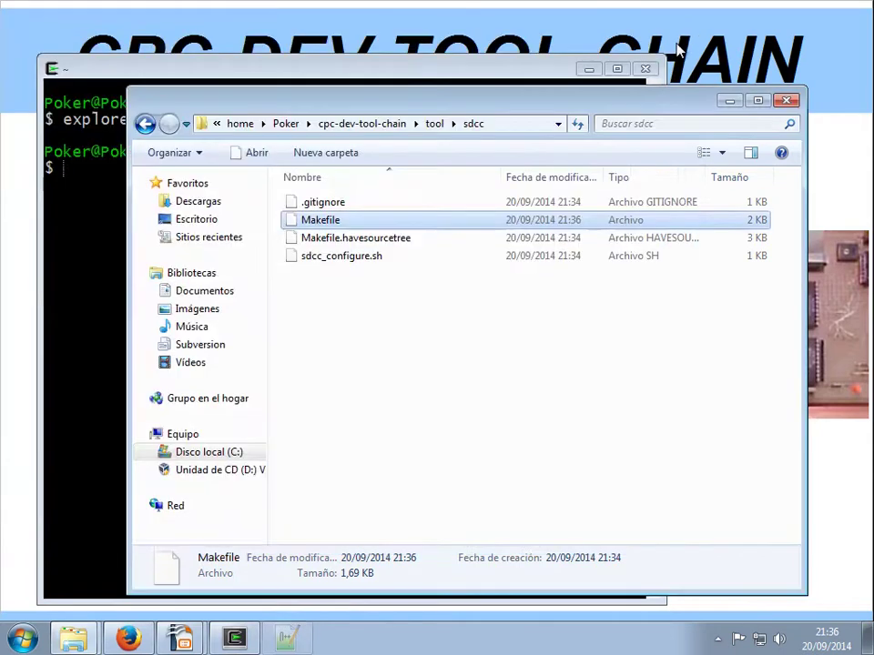
# Step: In Cygwin Terminal, change from the home directory into cpc-dev-tool-chain/ and list its contents with ls
pyautogui.hotkey('alt', 'Tab')
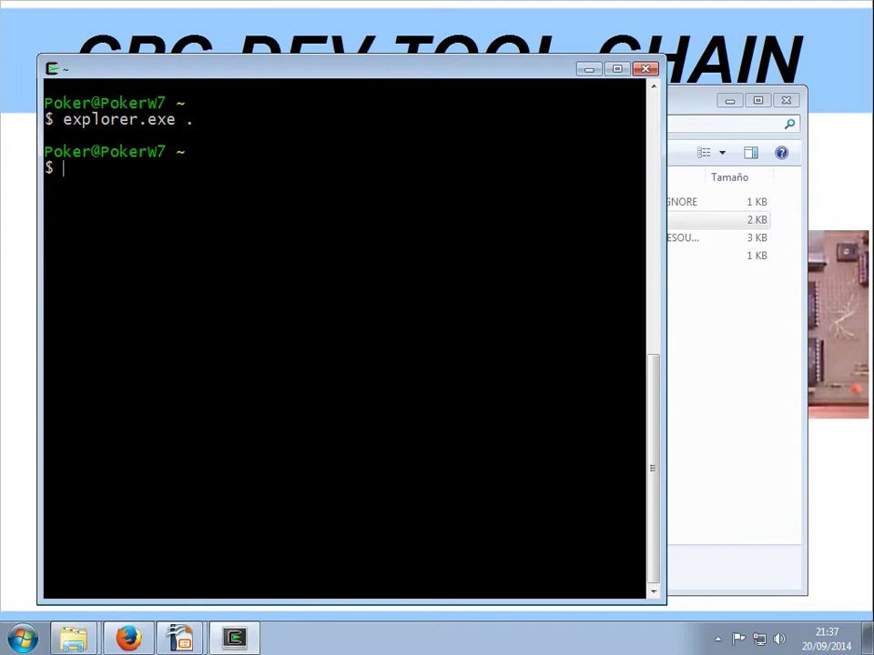
pyautogui.write('ls')
pyautogui.press('Return')
pyautogui.write('cp ')
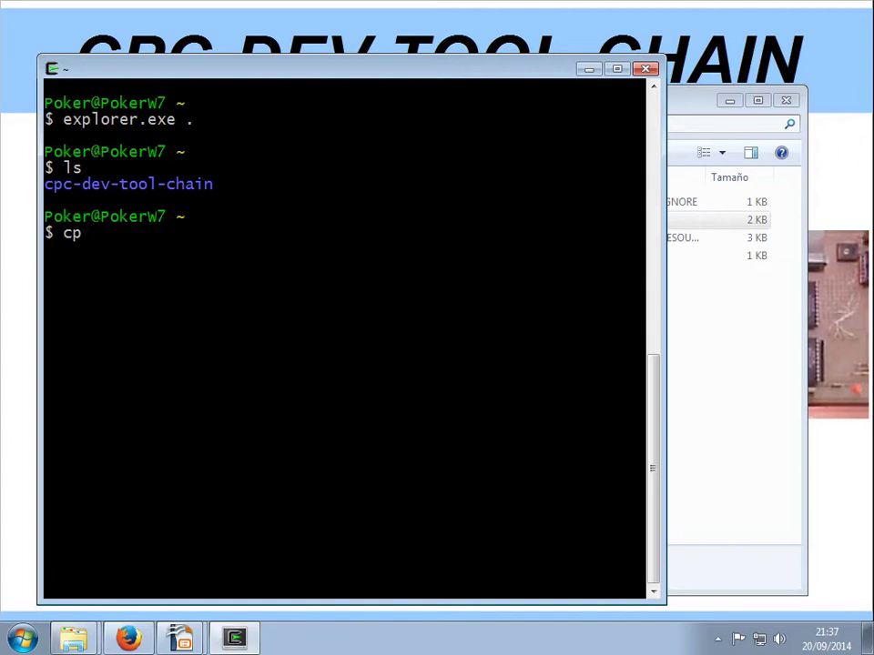
pyautogui.write('d')
pyautogui.press('BackSpace')
pyautogui.press('BackSpace')
pyautogui.press('BackSpace')
pyautogui.write('d cpc-dev-tool-chain/')
pyautogui.press('Return')
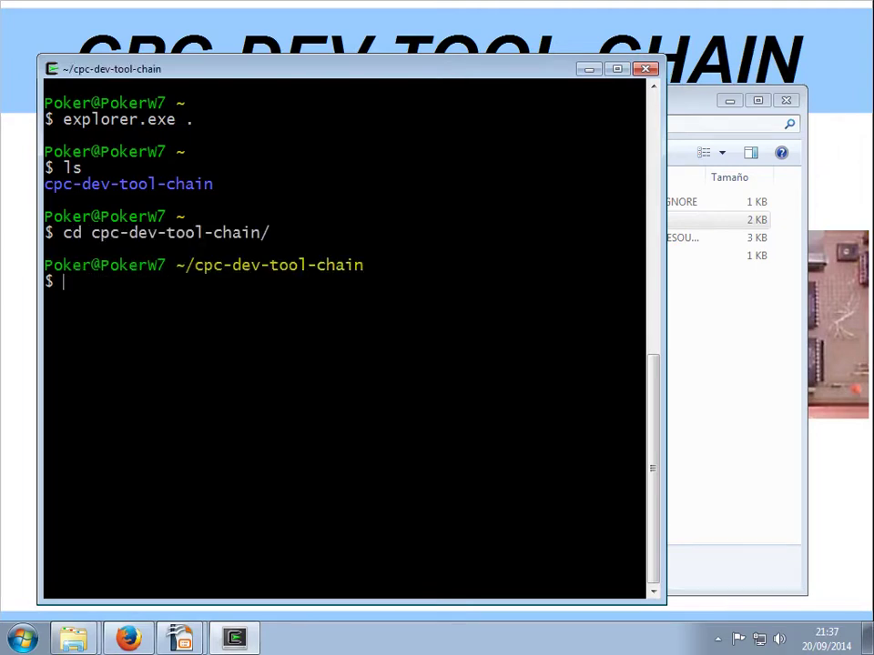
pyautogui.write('ls')
pyautogui.press('Return')
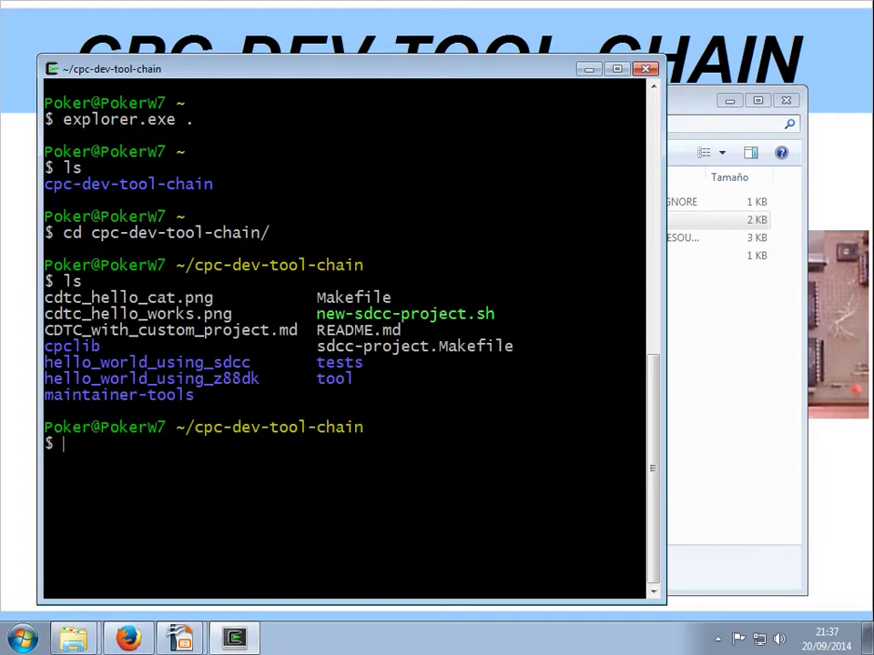
# Step: Build the SDCC example by running make hello_world_using_sdcc
pyautogui.write('make hello_world_using_s')
pyautogui.press('Tab')
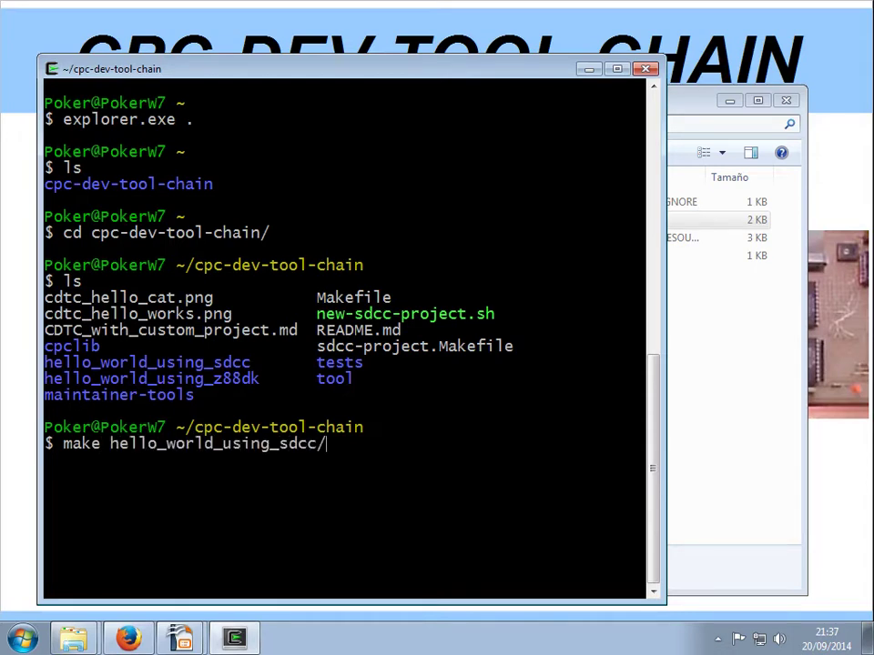
pyautogui.press('BackSpace')
pyautogui.press('Return')
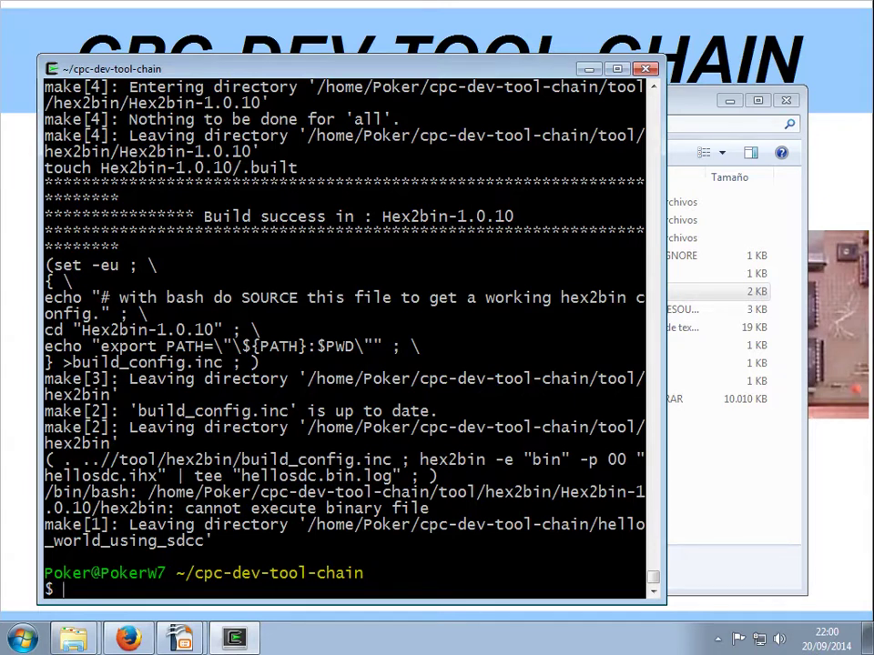
# Step: Highlight the /bin/bash message about the hex2bin file near the end of the build output
pyautogui.moveTo(46, 427); pyautogui.dragTo(501, 488)
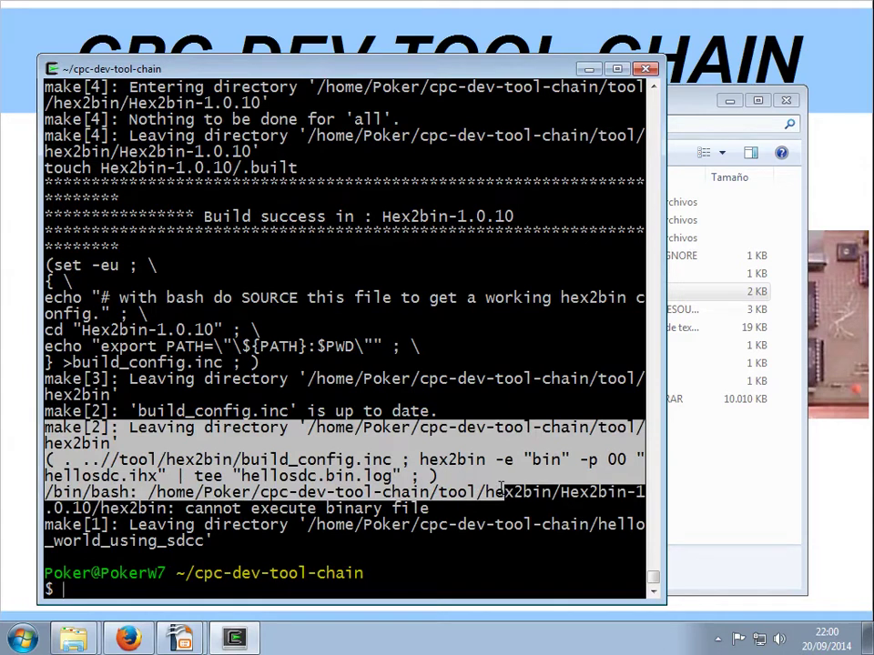
pyautogui.moveTo(646, 443); pyautogui.dragTo(119, 444)
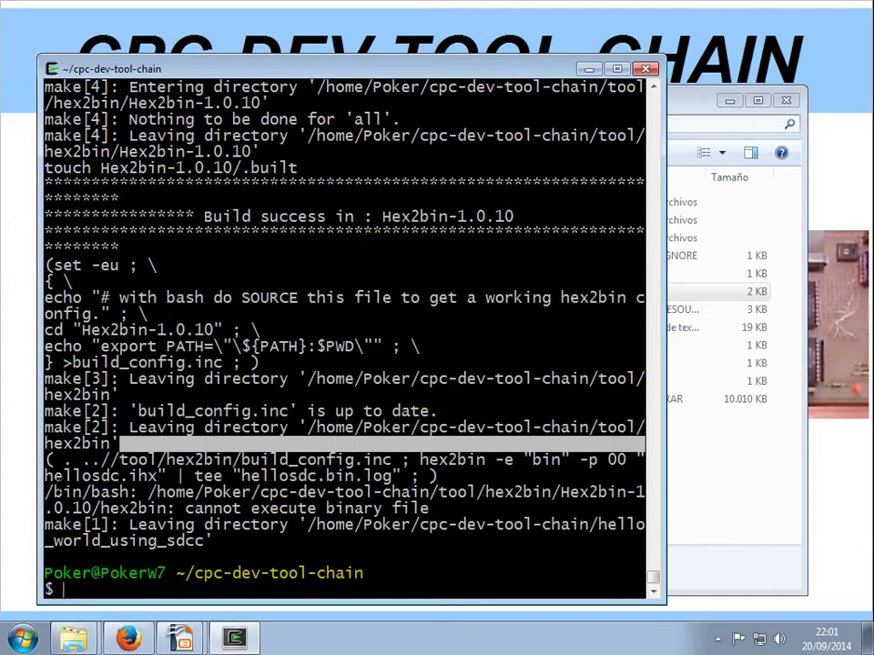
pyautogui.moveTo(45, 491); pyautogui.dragTo(429, 508)
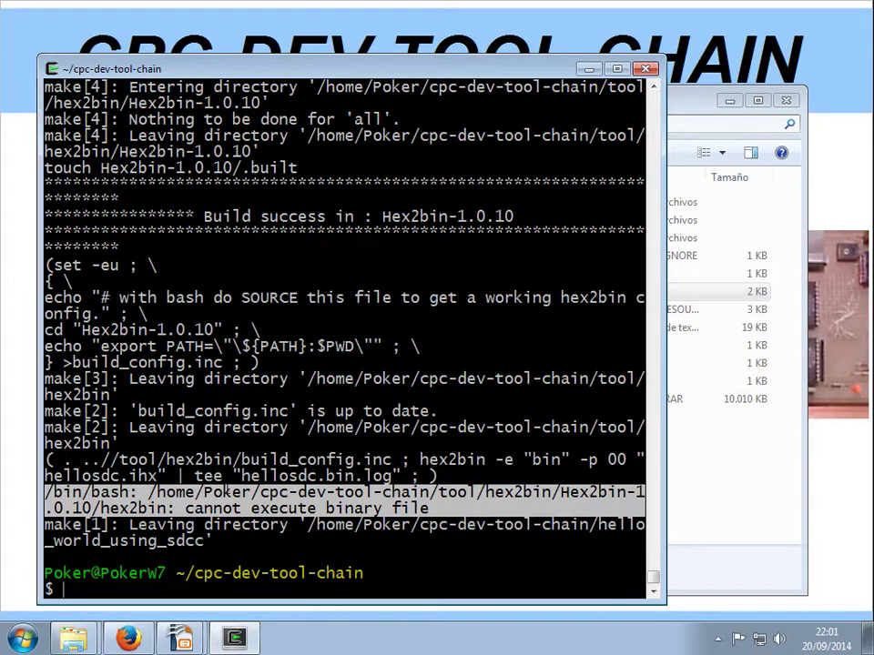
# Step: Switch to Windows Explorer and open the cpc-dev-tool-chain/tool/hex2bin/Hex2bin-1.0.10 folder
pyautogui.click(734, 500)
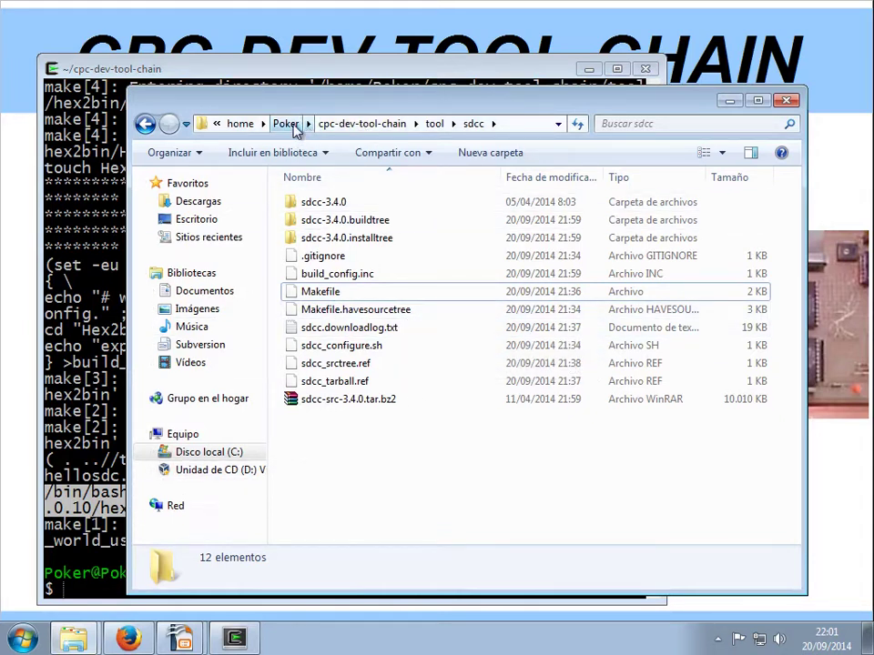
pyautogui.click(362, 124)
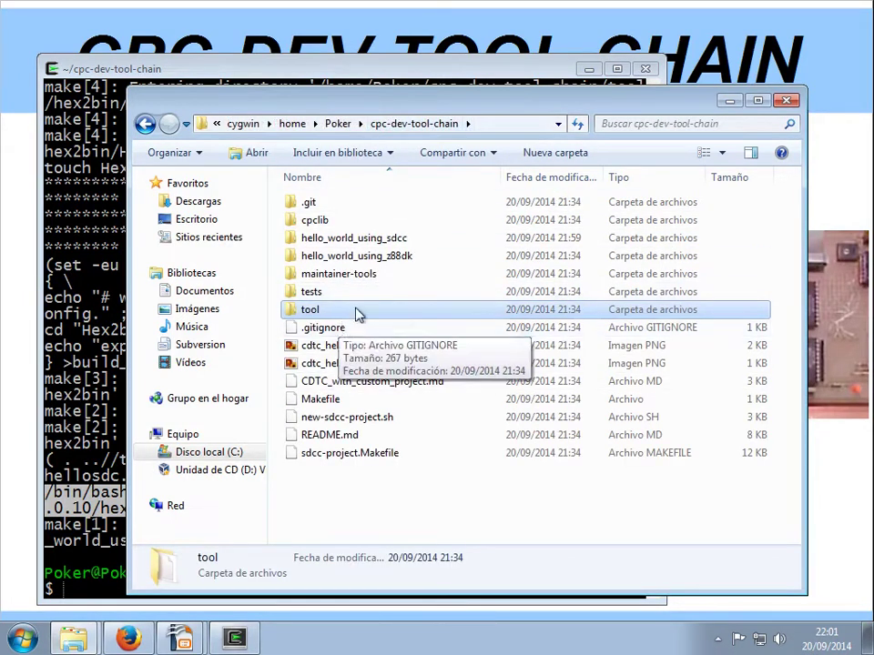
pyautogui.doubleClick(308, 309)
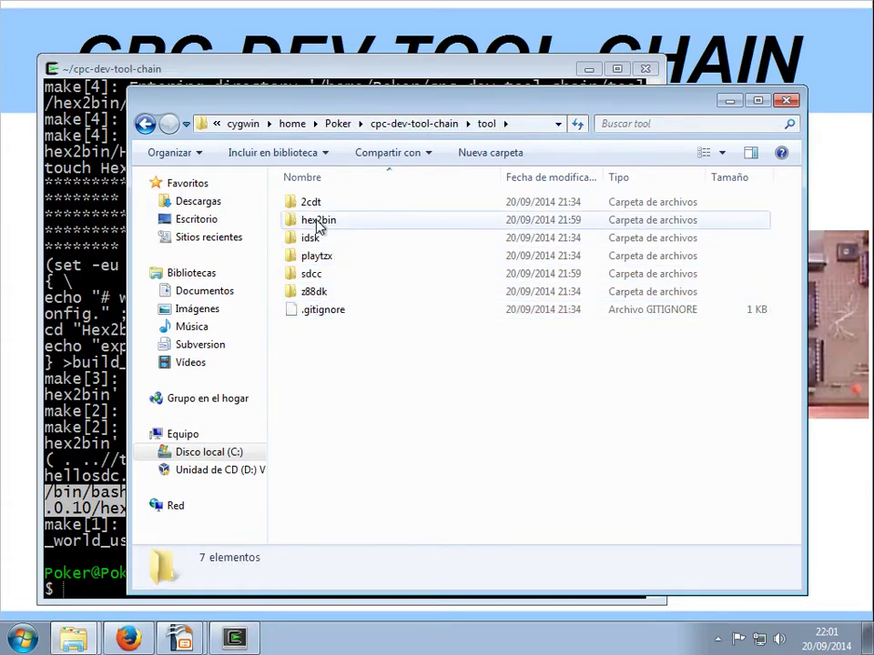
pyautogui.doubleClick(318, 225)
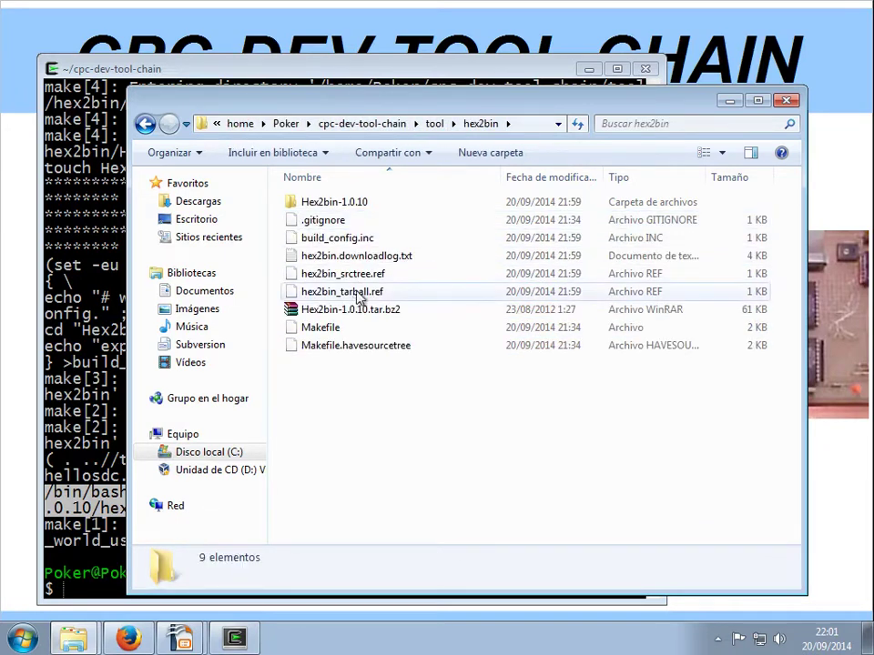
pyautogui.doubleClick(334, 202)
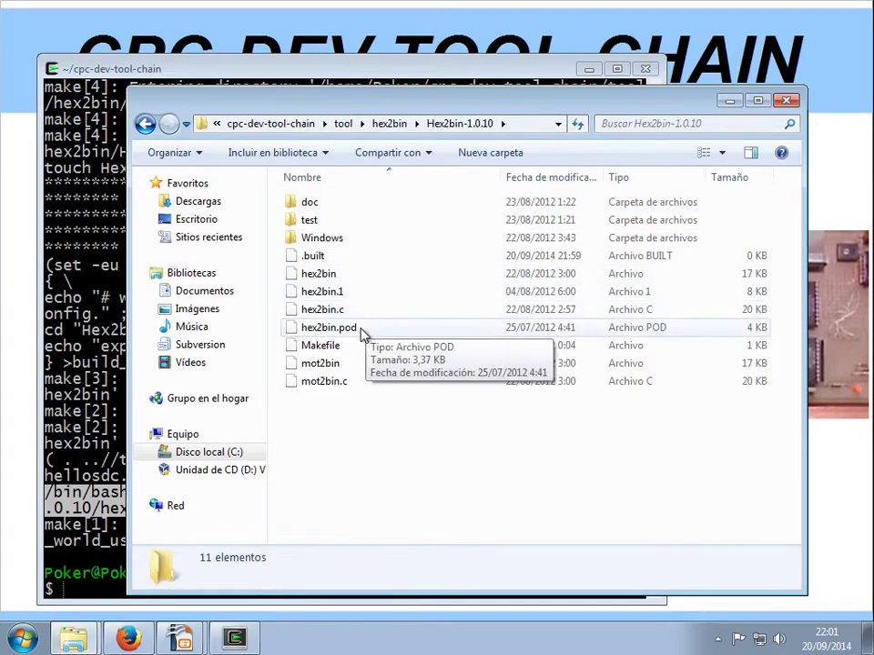
# Step: Rename the hex2bin file in the Hex2bin-1.0.10 folder to hex2bin-linux
pyautogui.click(330, 275)
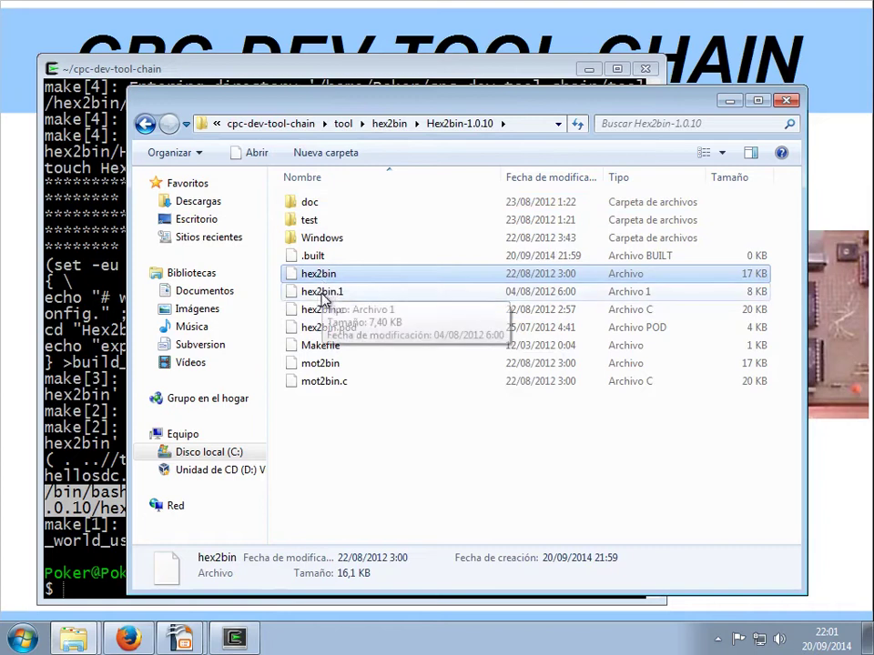
pyautogui.click(326, 292)
pyautogui.press('Up')
pyautogui.press('F2')
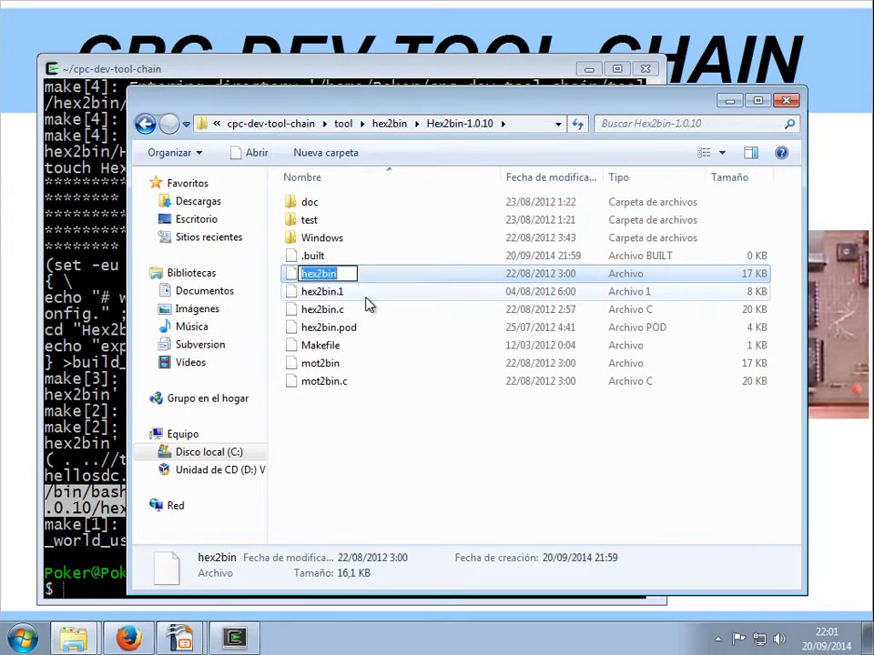
pyautogui.press('End')
pyautogui.write('-linux')
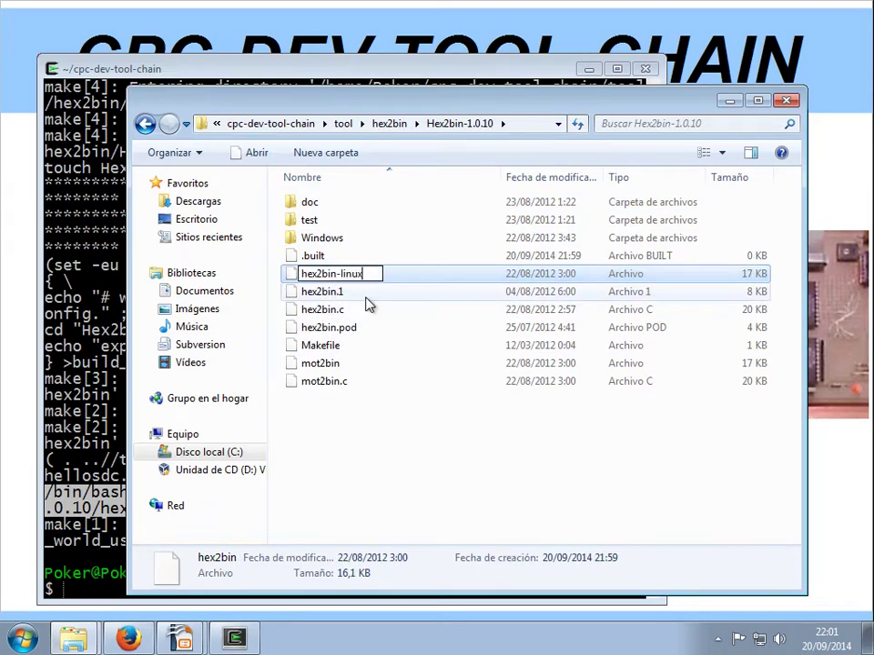
pyautogui.press('Return')
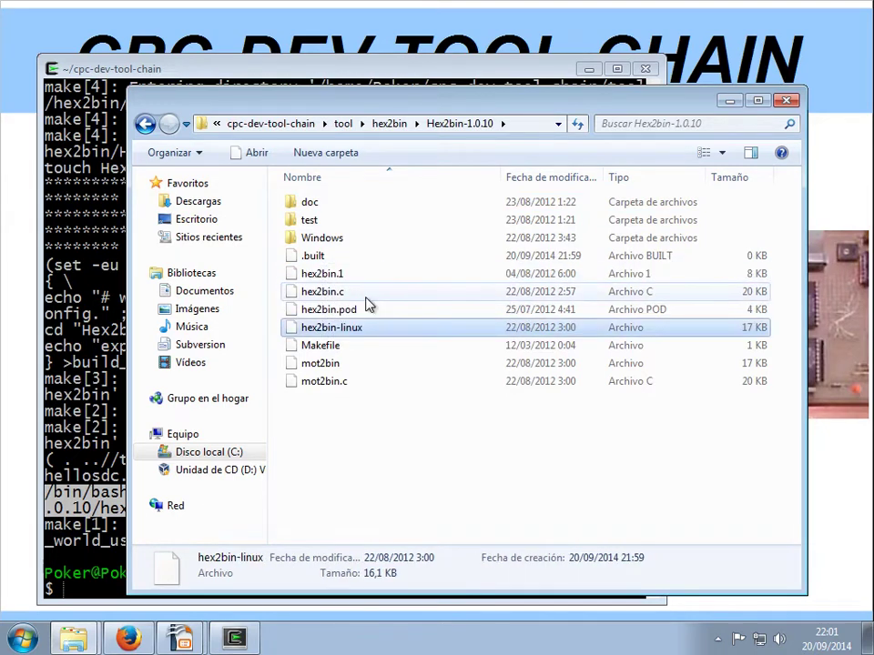
# Step: Copy hex2bin.exe from the Windows subfolder and paste it into the Hex2bin-1.0.10 folder
pyautogui.doubleClick(332, 241)
pyautogui.click(335, 204)
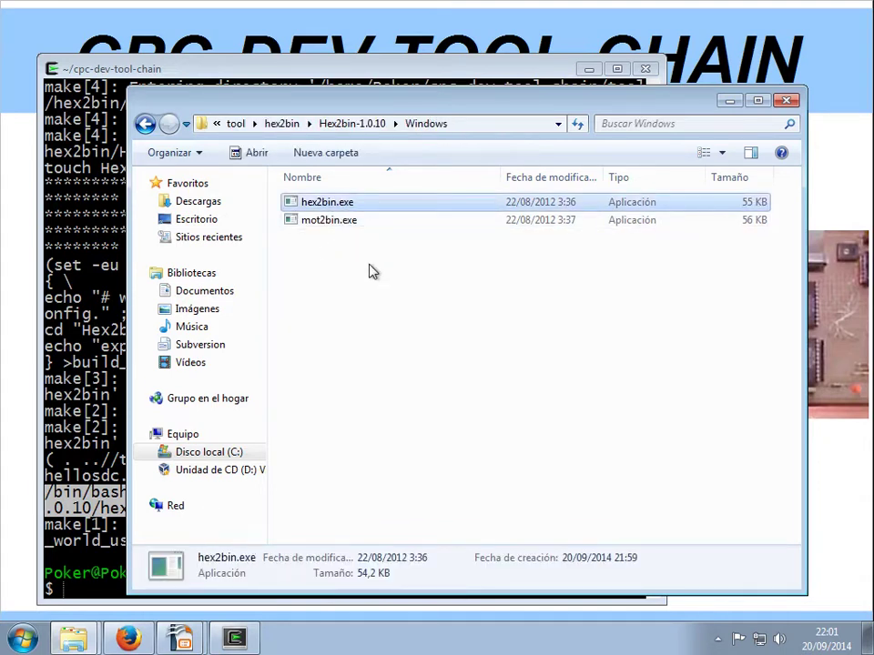
pyautogui.rightClick(346, 207)
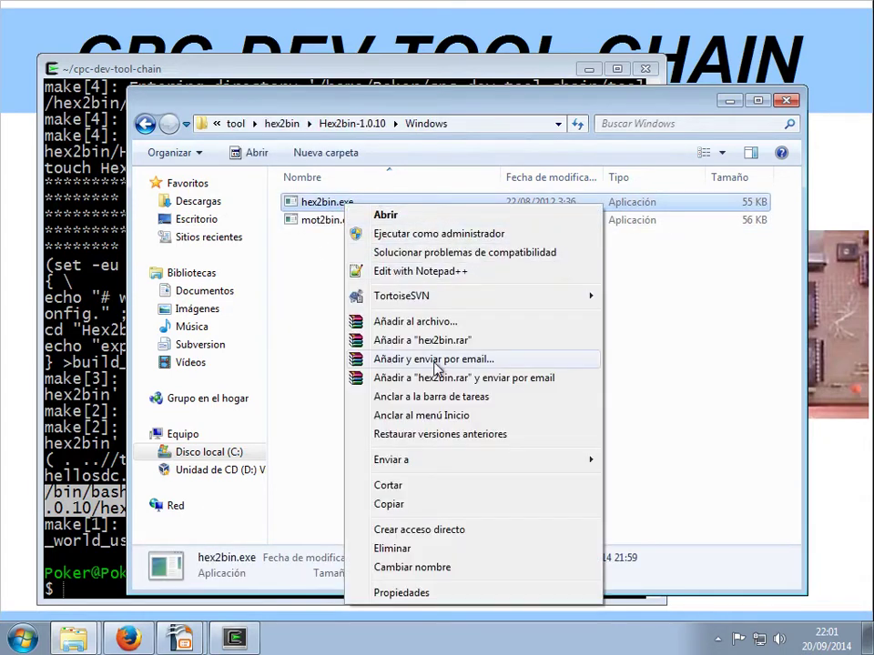
pyautogui.click(405, 505)
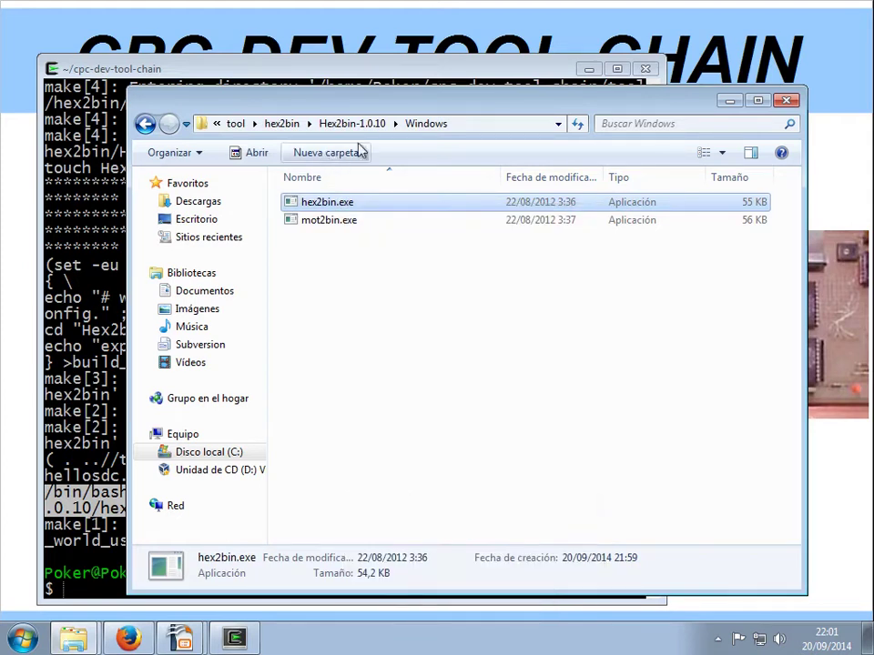
pyautogui.click(364, 125)
pyautogui.rightClick(381, 452)
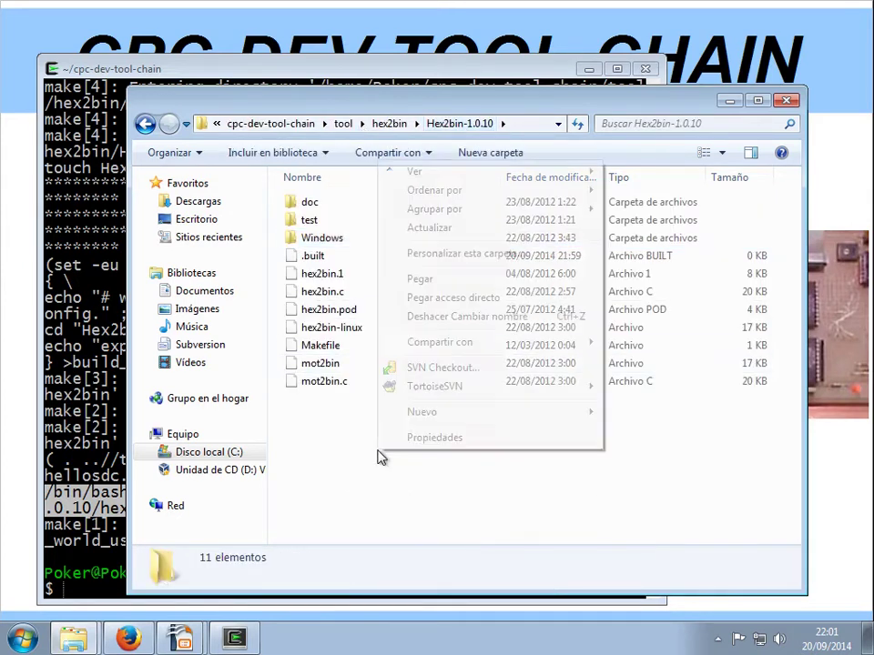
pyautogui.click(420, 279)
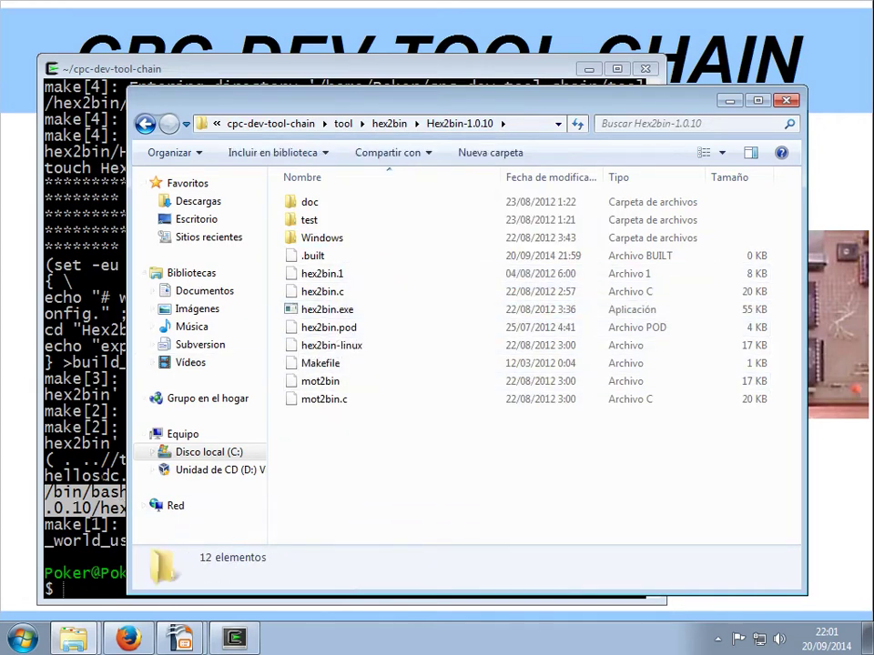
# Step: Switch to Cygwin Terminal, rerun make hello_world_using_sdcc, and highlight the last lines of the hex2bin output
pyautogui.hotkey('alt', 'Tab')
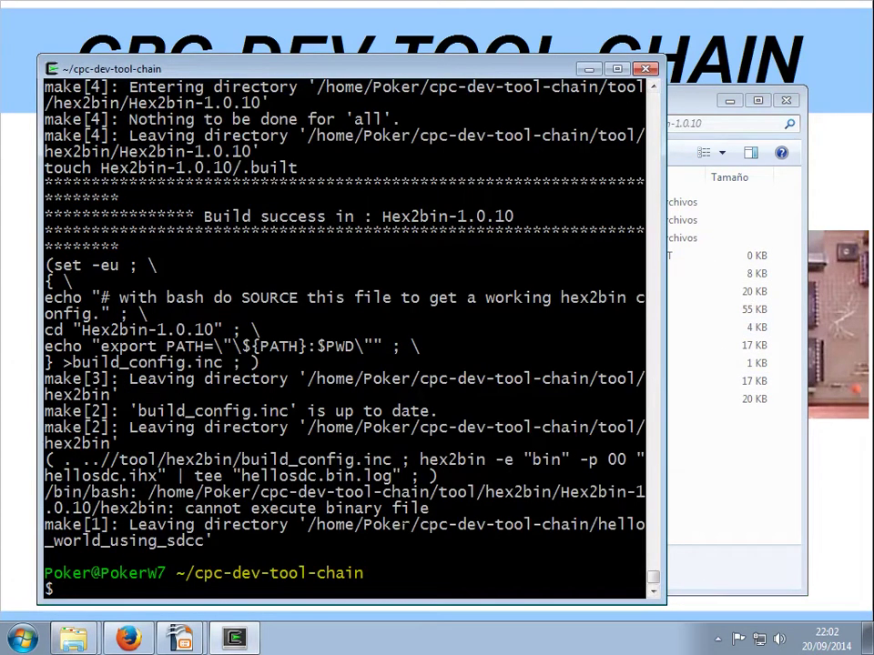
pyautogui.press('Up')
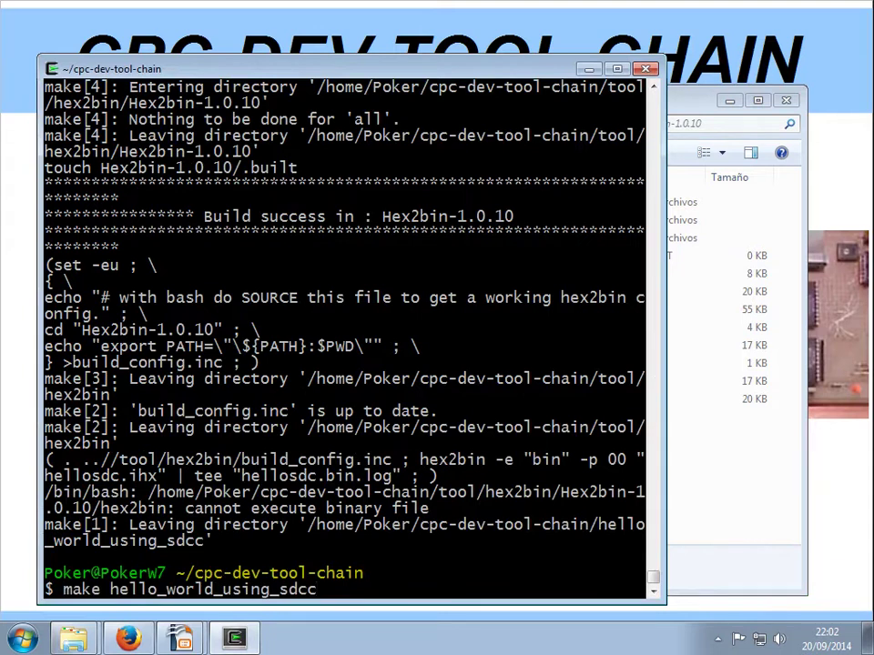
pyautogui.press('Return')
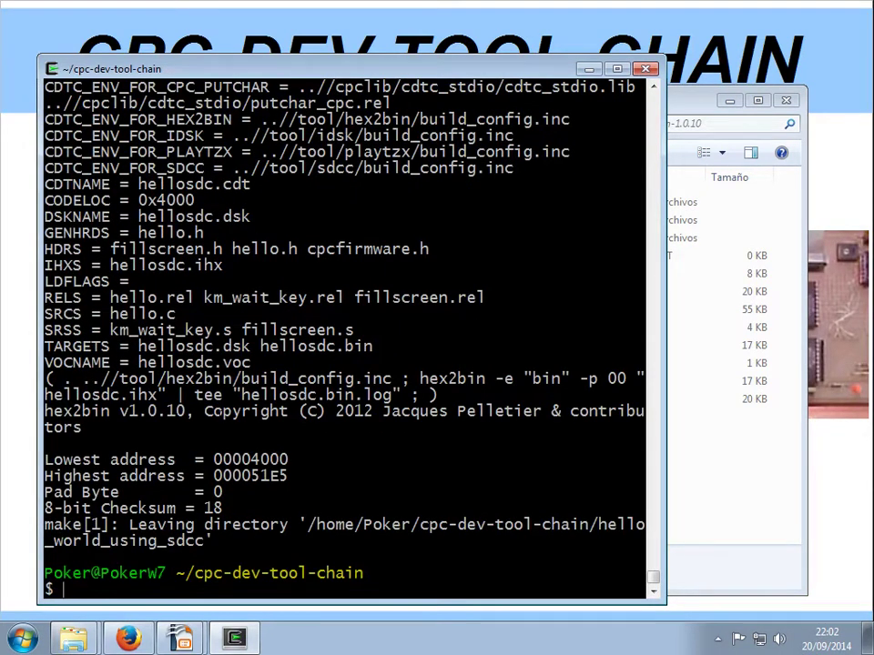
pyautogui.moveTo(48, 442); pyautogui.dragTo(319, 540)
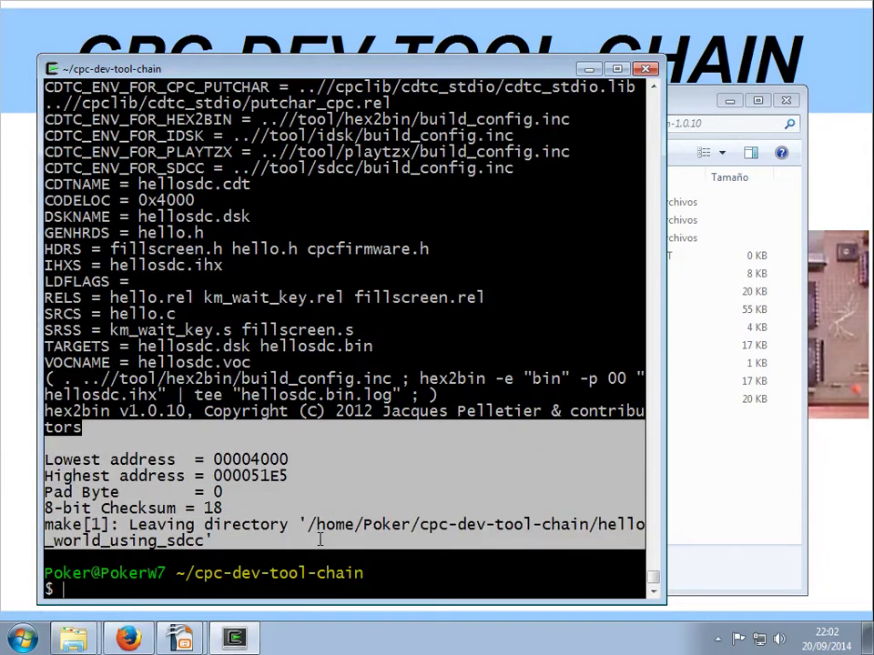
pyautogui.rightClick(295, 527)
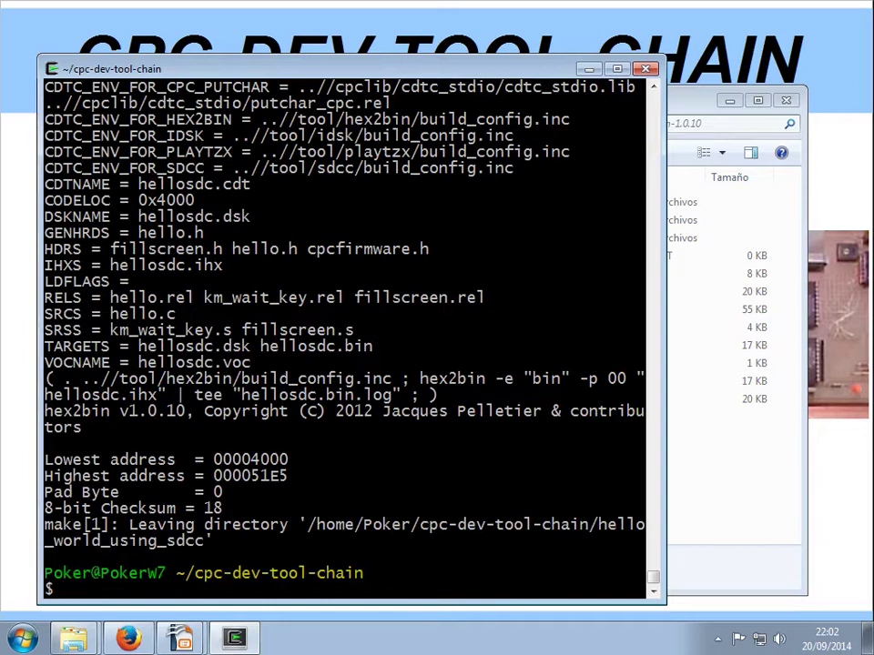
# Step: Find the example folder with ls, change into hello_world_using_sdcc/, and list its files
pyautogui.write('ls')
pyautogui.press('Return')
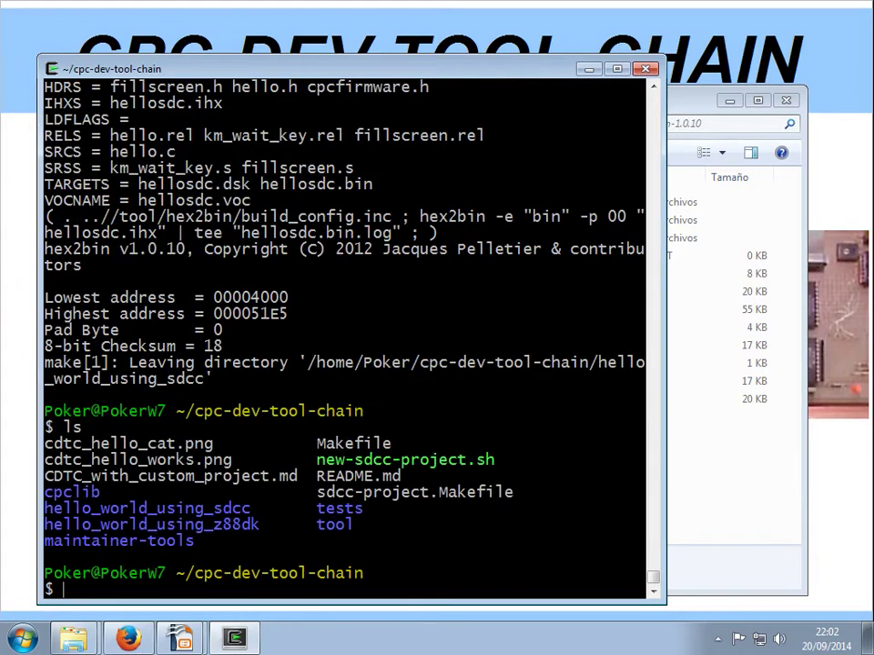
pyautogui.write('cd h')
pyautogui.press('Tab')
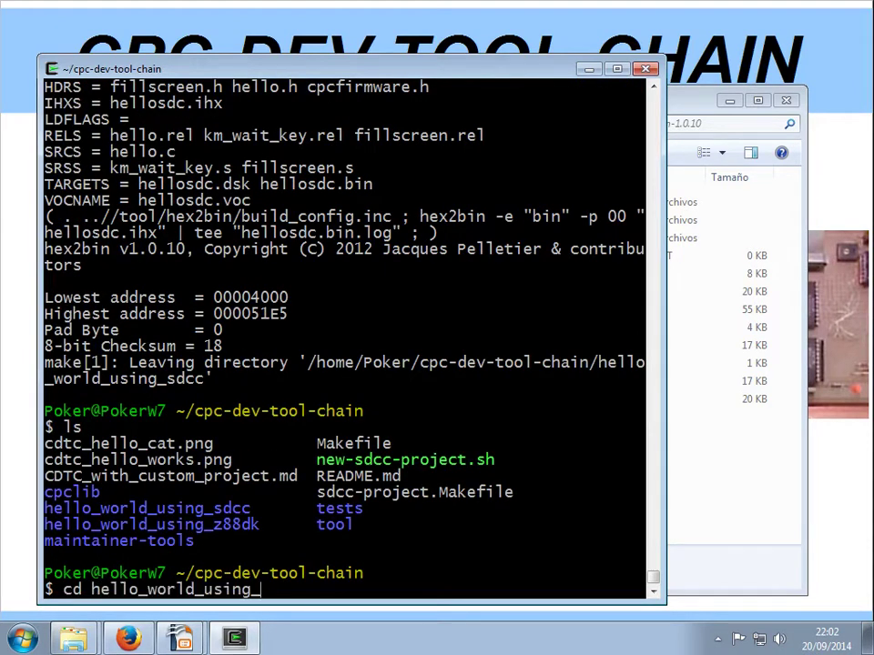
pyautogui.write('s')
pyautogui.press('Tab')
pyautogui.press('Return')
pyautogui.write('ls')
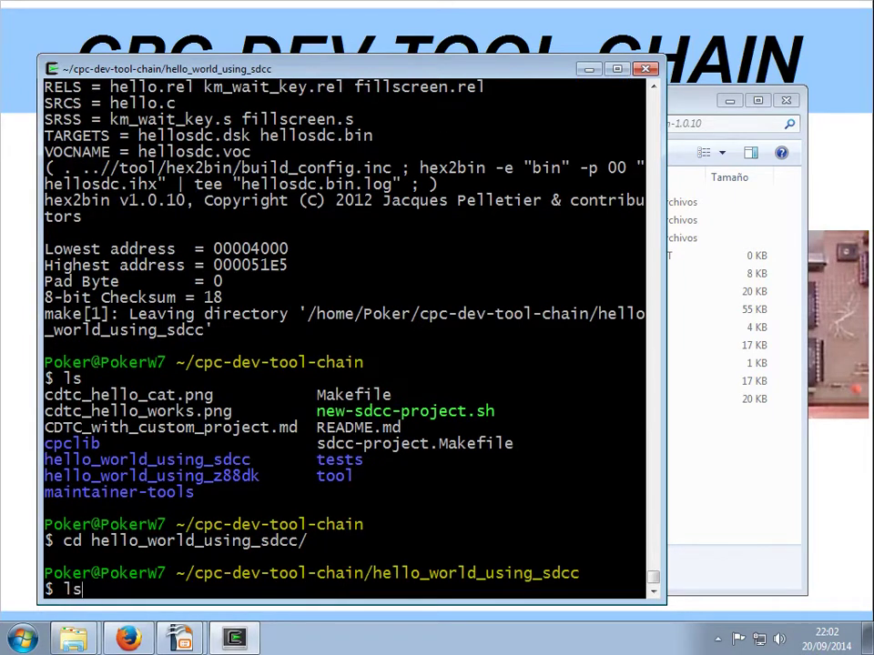
pyautogui.press('Return')
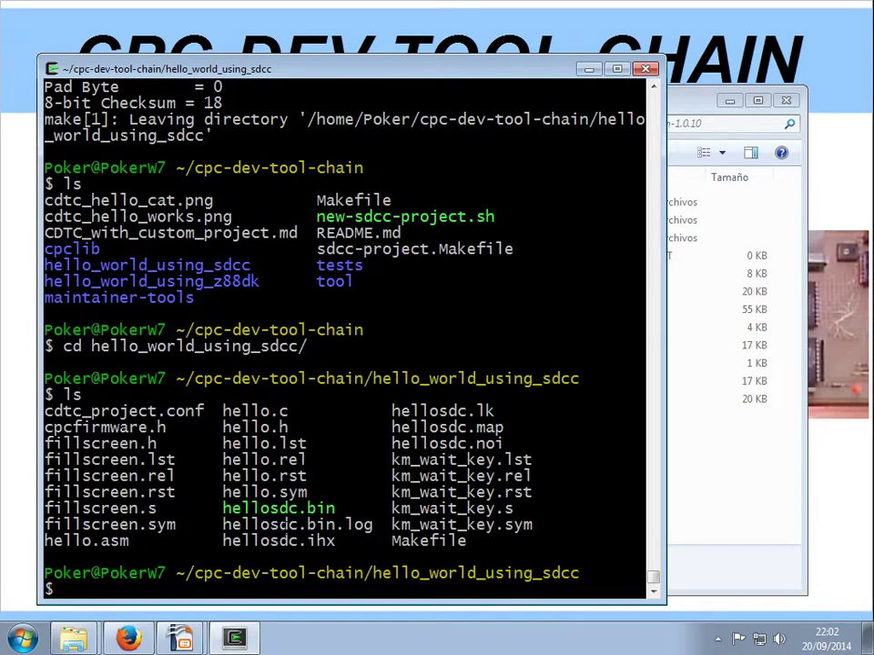
# Step: Highlight hellosdc.bin in the listing of hello_world_using_sdcc to examine the compiled binary's name
pyautogui.moveTo(214, 508); pyautogui.dragTo(340, 508)
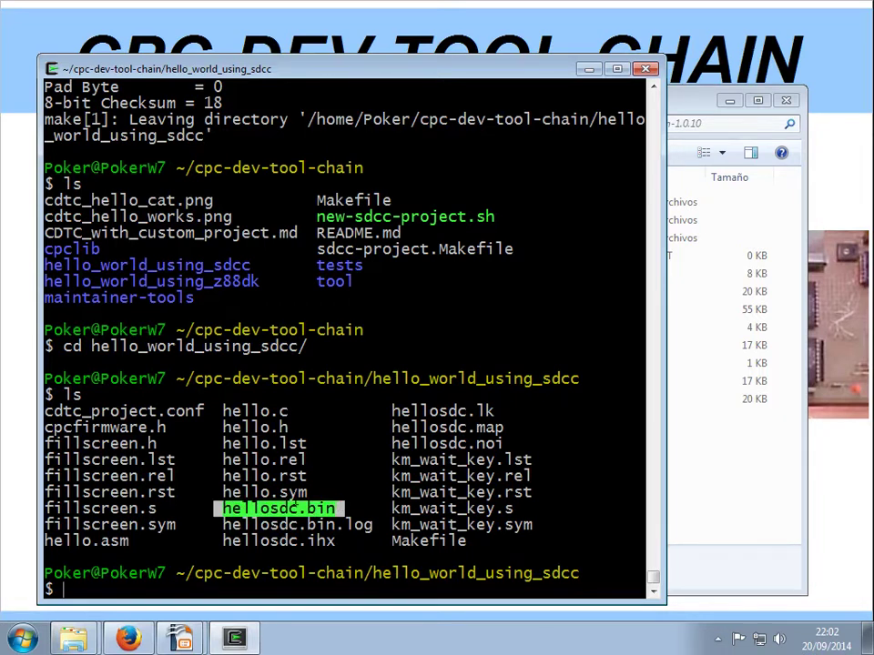
pyautogui.click(294, 492)
pyautogui.moveTo(293, 493); pyautogui.dragTo(337, 508)
pyautogui.click(312, 508)
pyautogui.moveTo(224, 508); pyautogui.dragTo(312, 508)
pyautogui.doubleClick(240, 508)
pyautogui.click(234, 508)
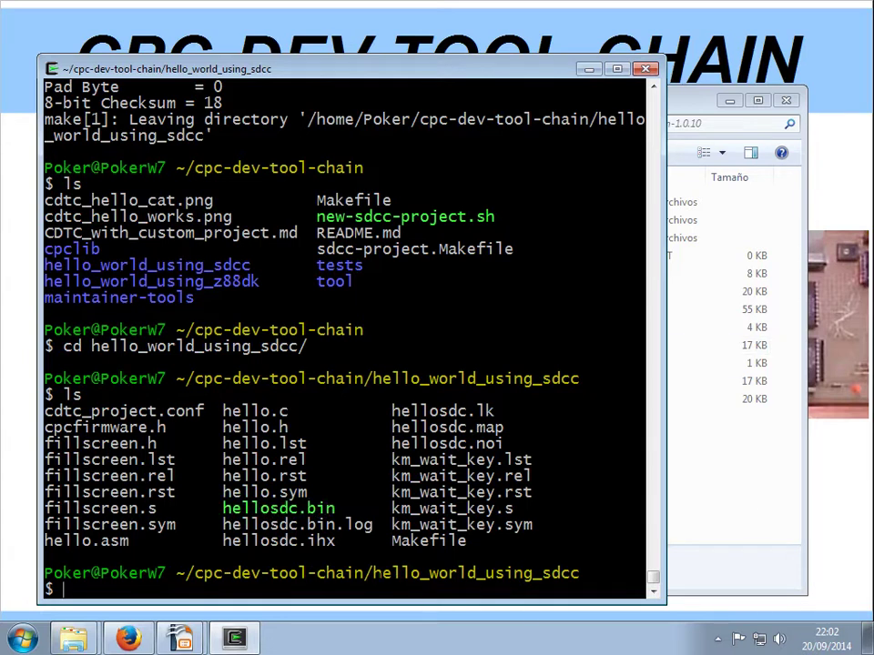
# Step: Generate the disk image by running make dsk in the hello_world_using_sdcc directory
pyautogui.moveTo(365, 573); pyautogui.dragTo(607, 576)
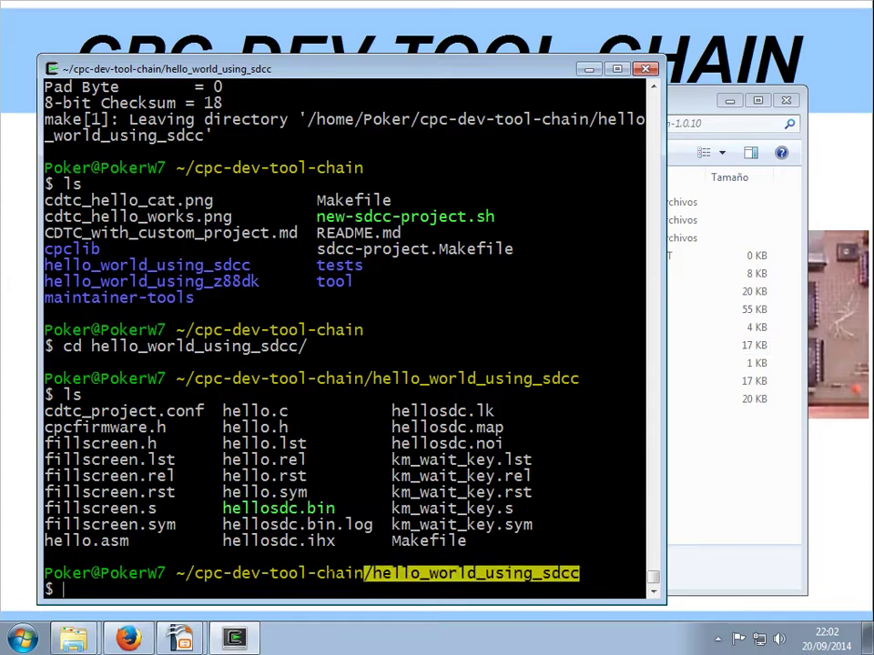
pyautogui.click(607, 576)
pyautogui.write('make dsk')
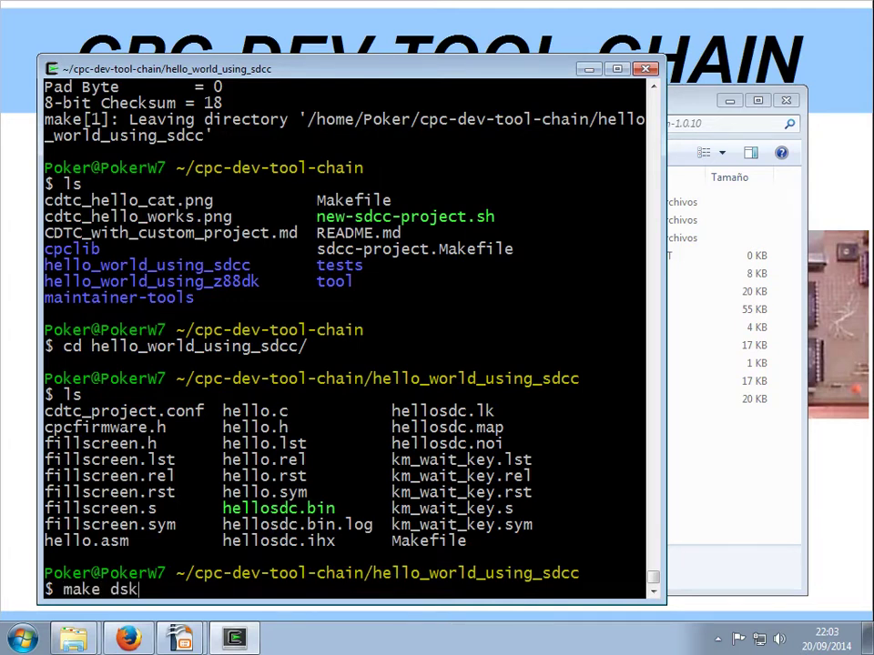
pyautogui.press('Return')
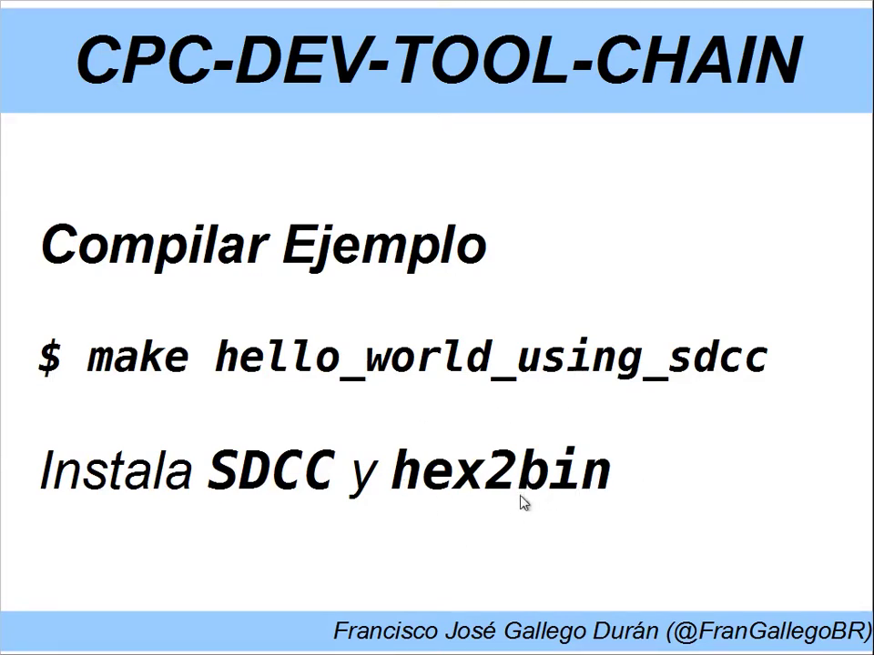
pyautogui.click(708, 459)
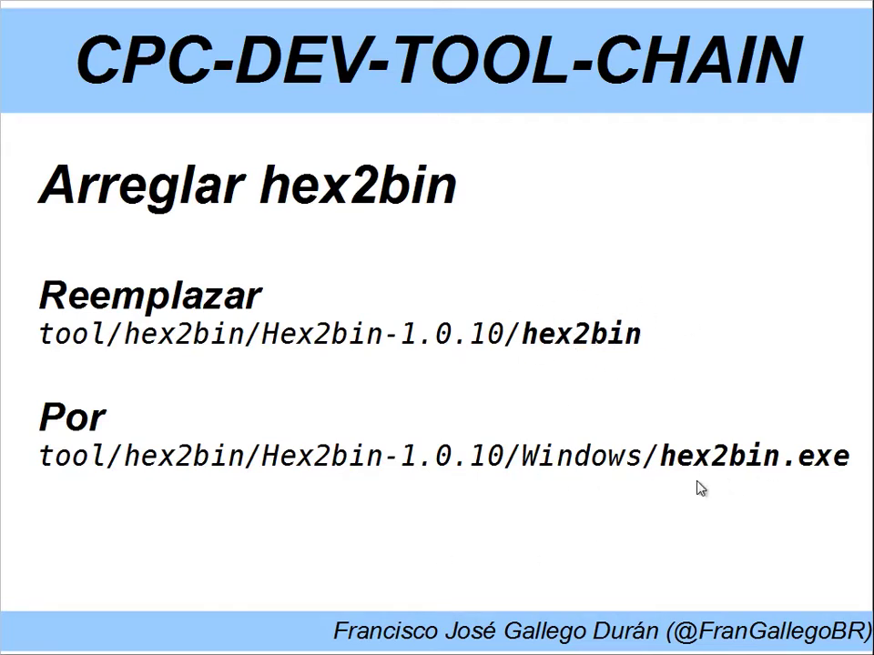
pyautogui.press('Right')
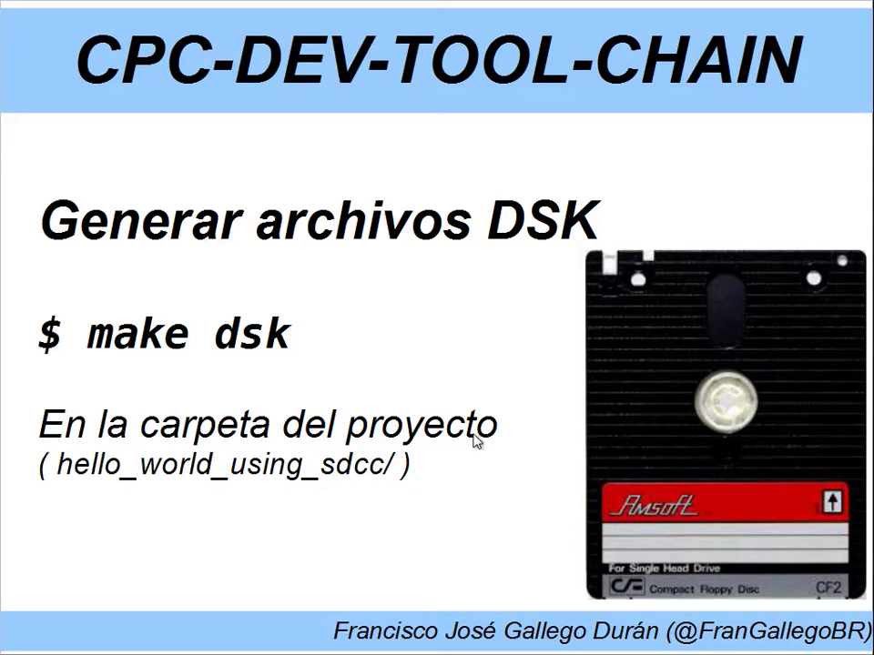
# Step: Switch to Windows Explorer and open the cpc-dev-tool-chain/tool/idsk/iDSK.0.13/iDSK/src folder
pyautogui.hotkey('alt', 'Tab')
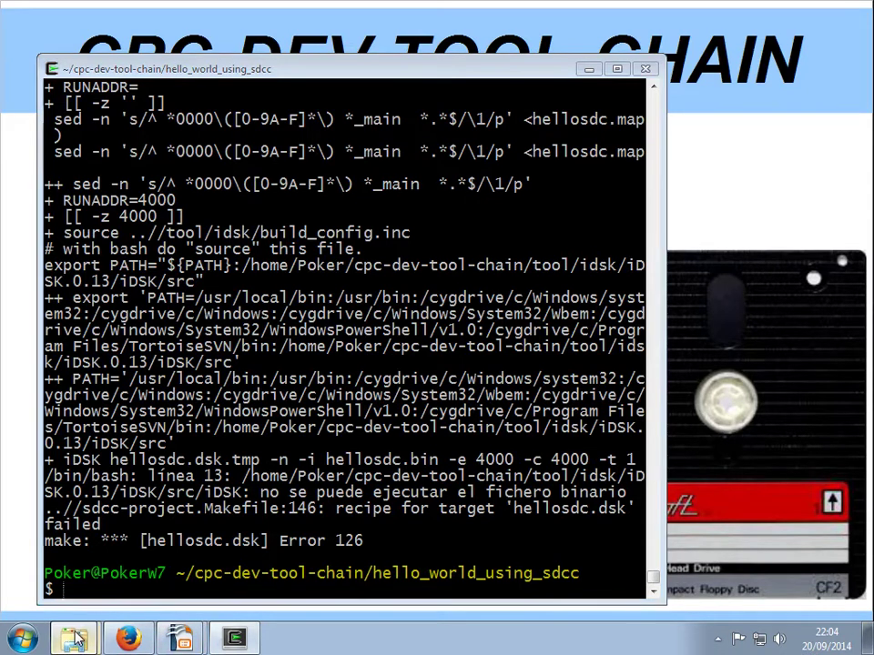
pyautogui.moveTo(73, 637)
pyautogui.click(85, 601)
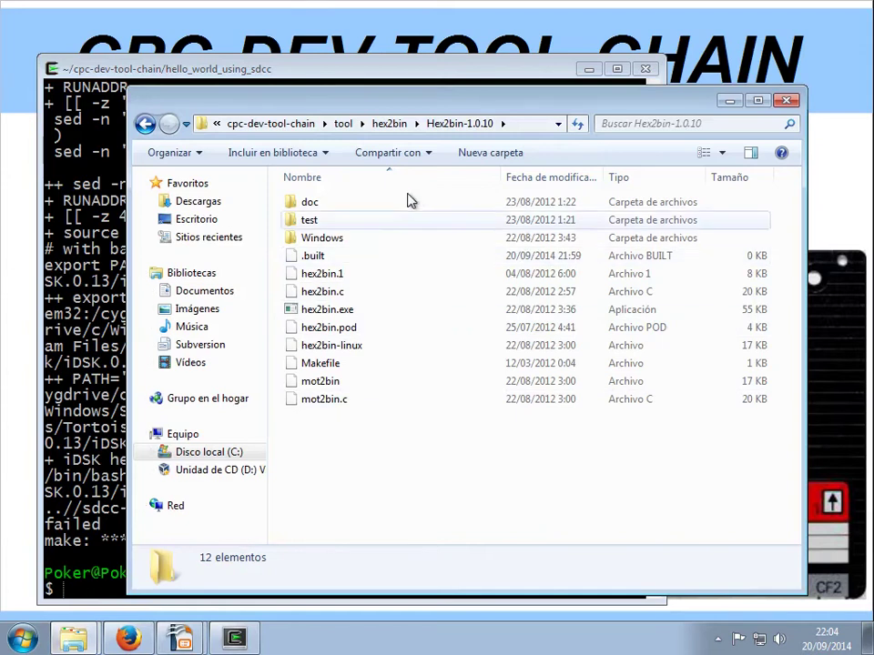
pyautogui.click(341, 128)
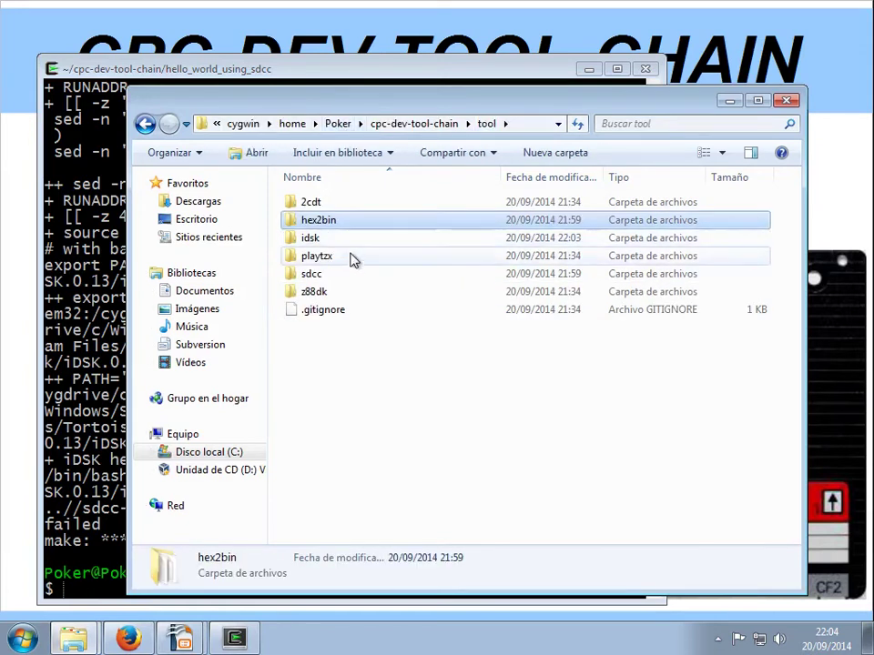
pyautogui.click(312, 241)
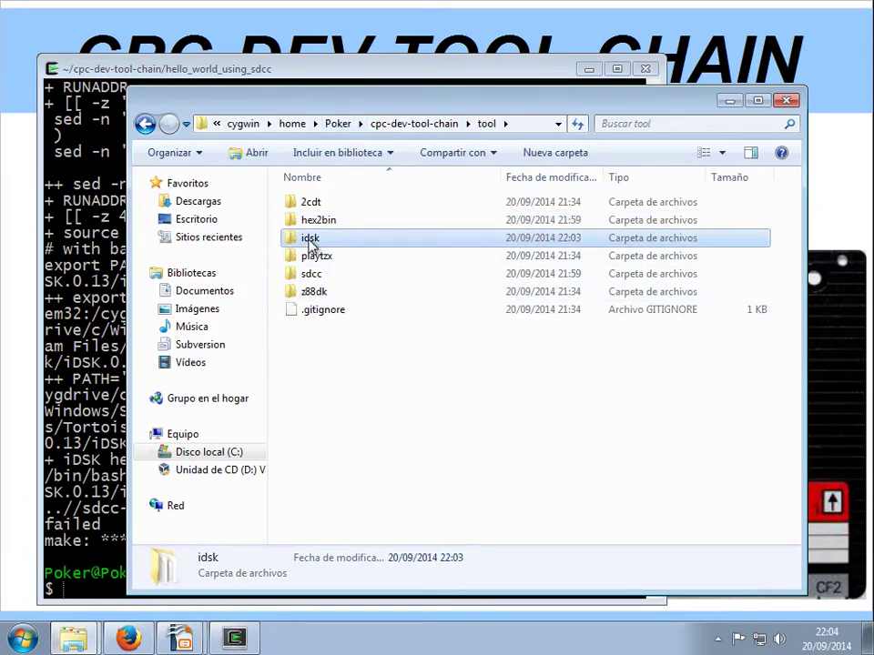
pyautogui.doubleClick(311, 240)
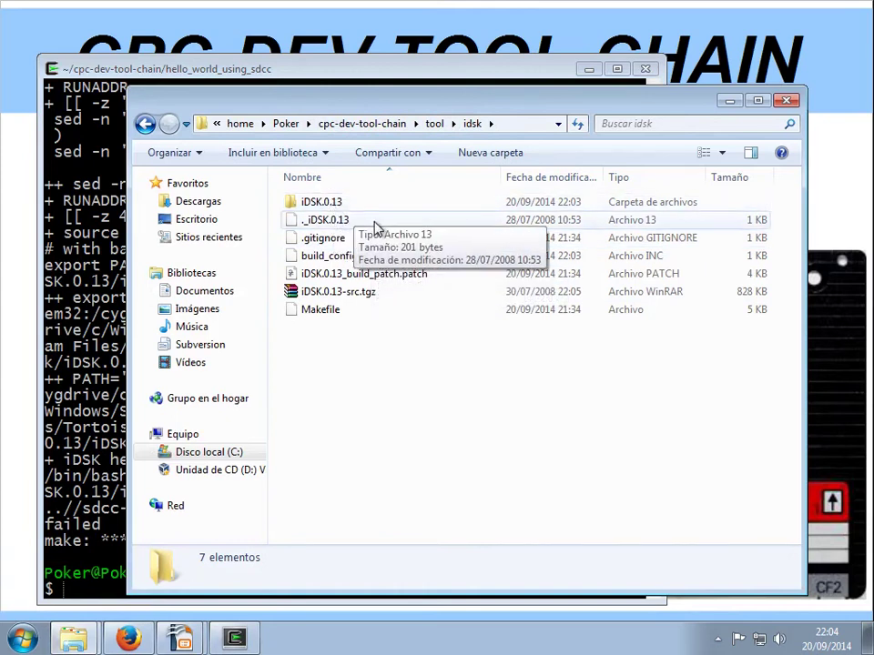
pyautogui.click(355, 209)
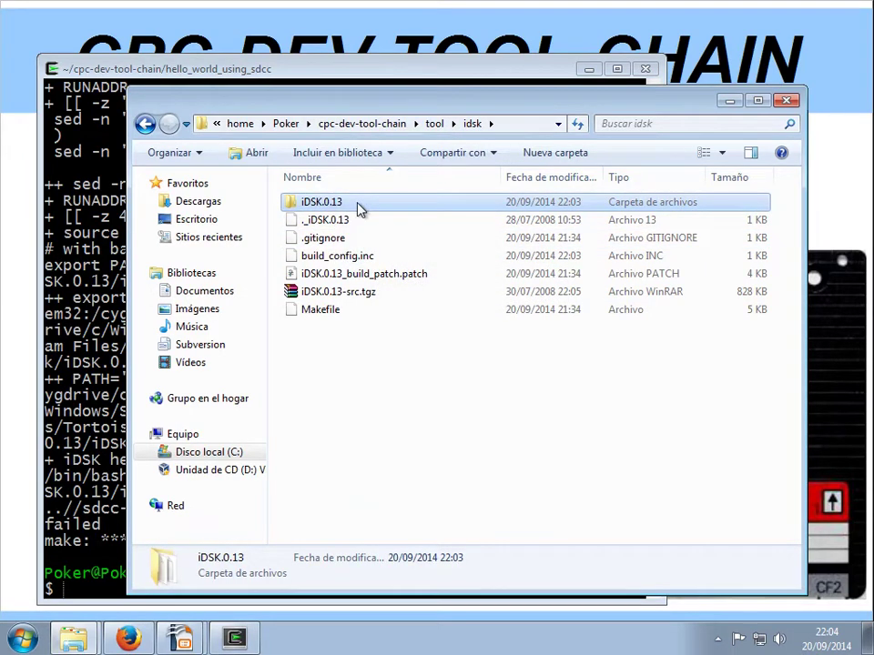
pyautogui.doubleClick(359, 209)
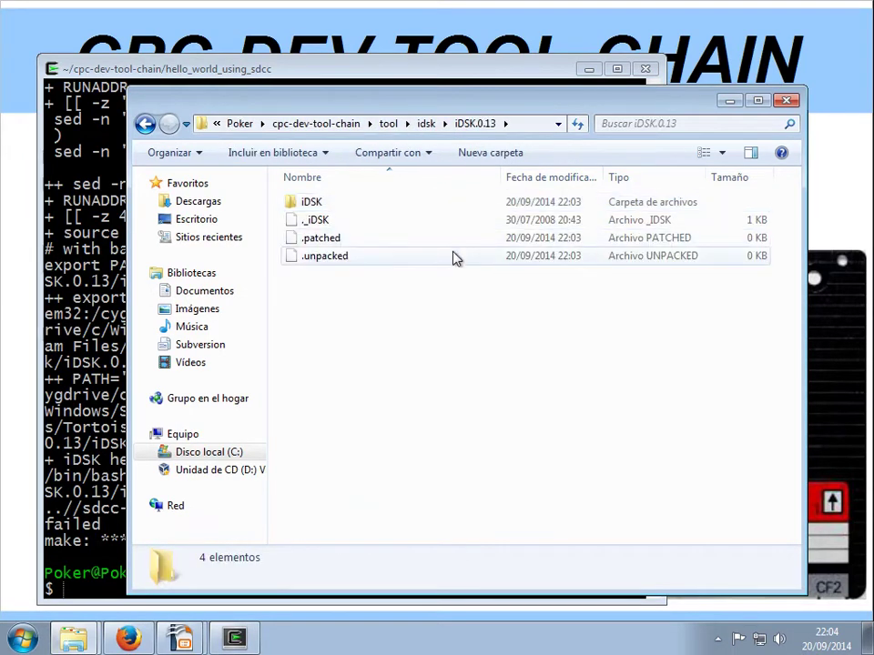
pyautogui.doubleClick(328, 208)
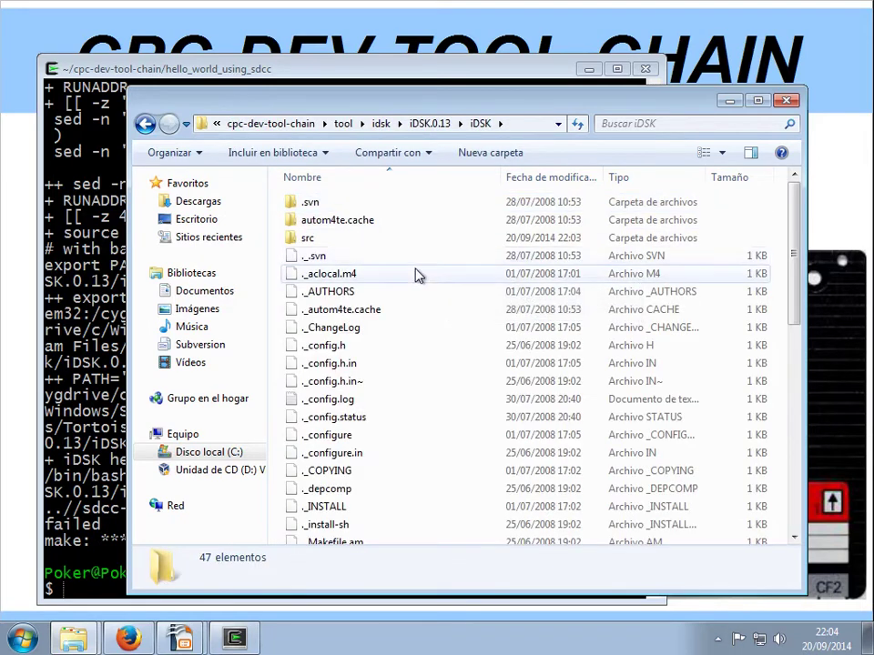
pyautogui.click(318, 238)
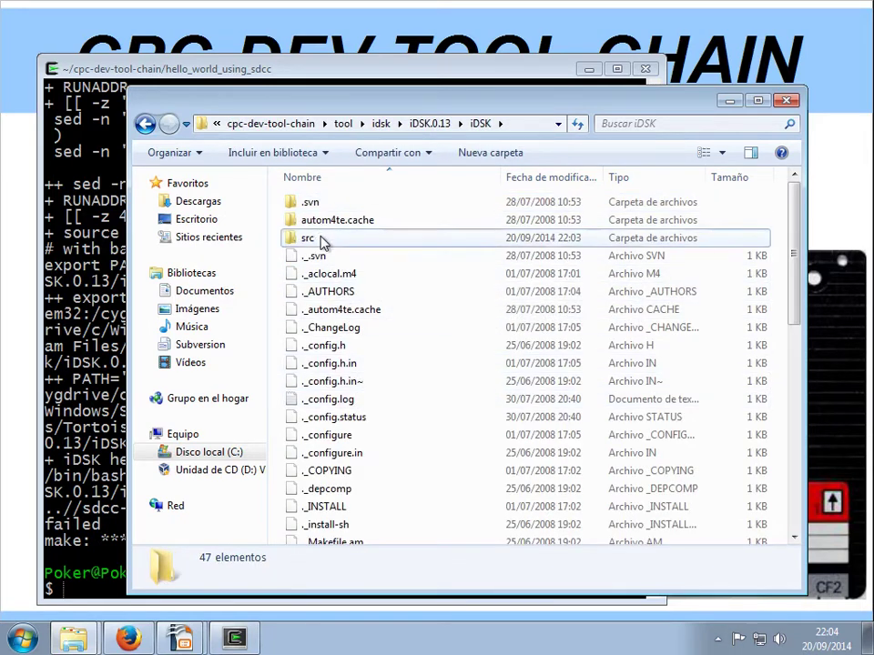
pyautogui.doubleClick(310, 239)
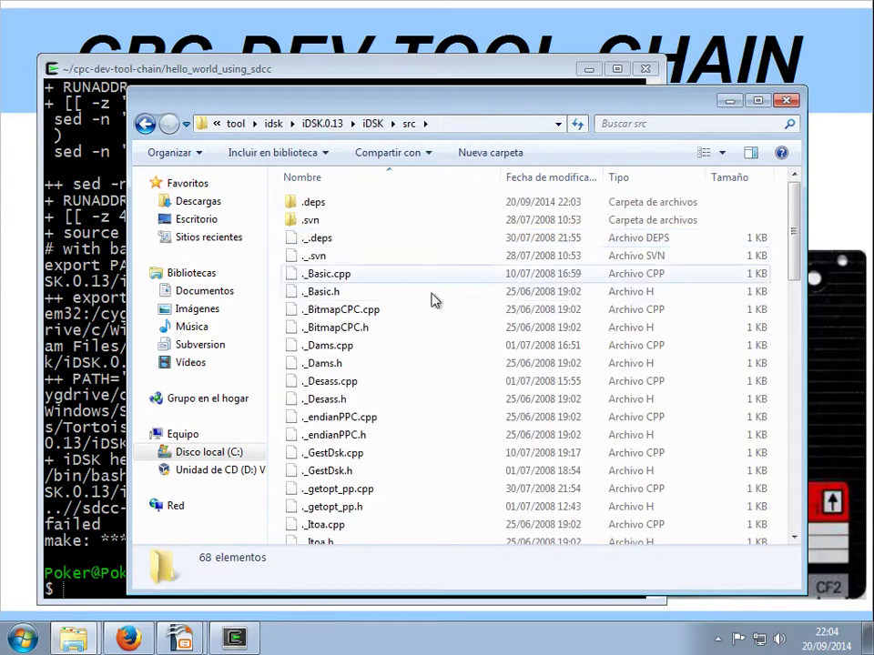
# Step: Rename the extensionless iDSK file in the src folder to iDSK-linux, leaving iDSK.exe under its own name
pyautogui.scroll(-10, 396, 424)
pyautogui.scroll(-2, 394, 425)
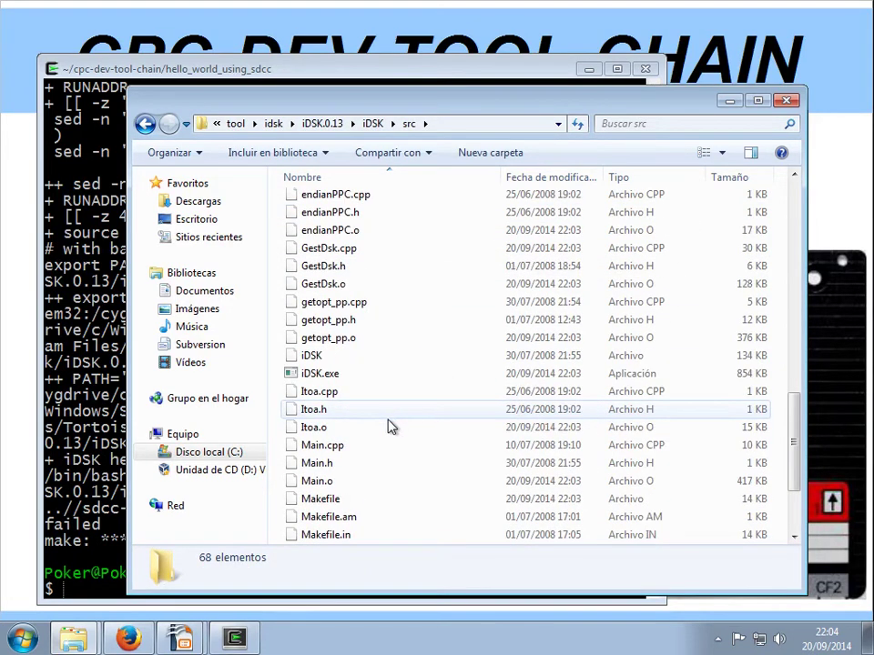
pyautogui.click(339, 357)
pyautogui.click(342, 374)
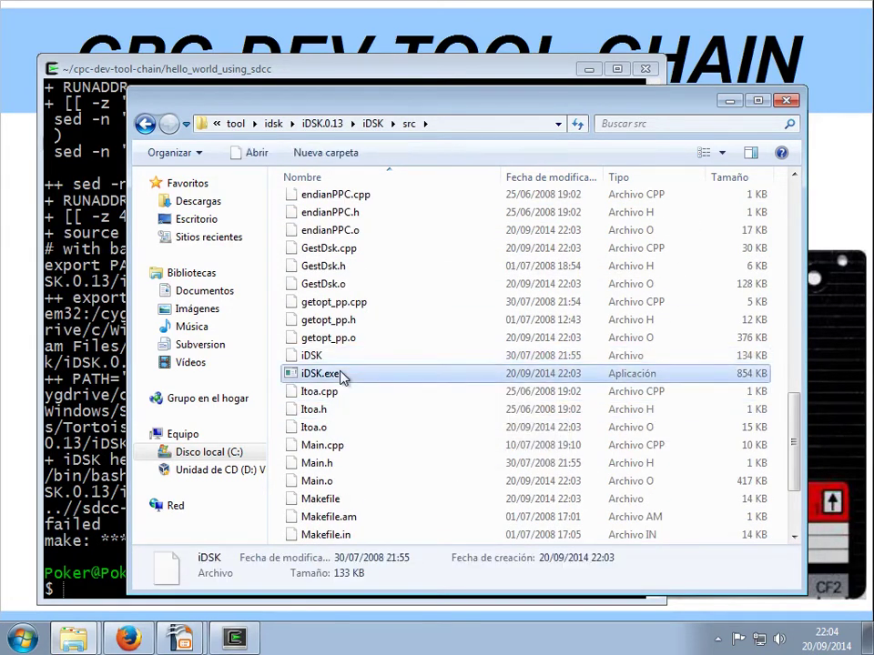
pyautogui.click(352, 361)
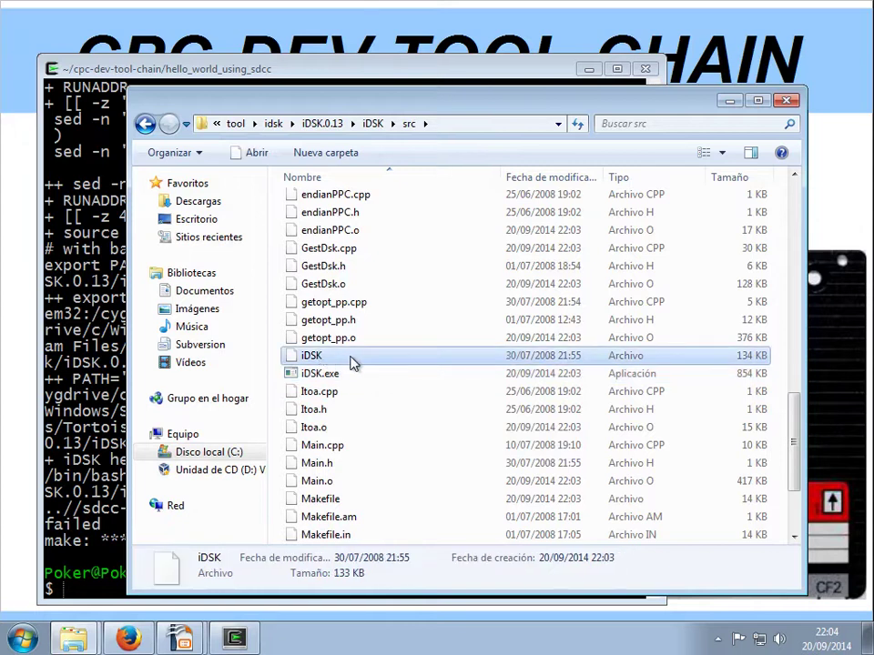
pyautogui.click(352, 361)
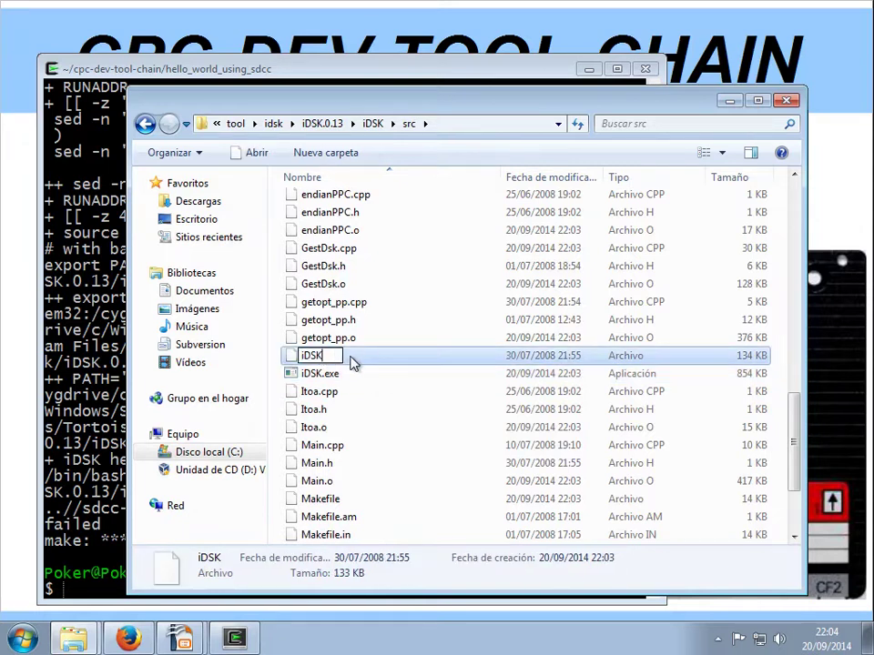
pyautogui.write('-linu')
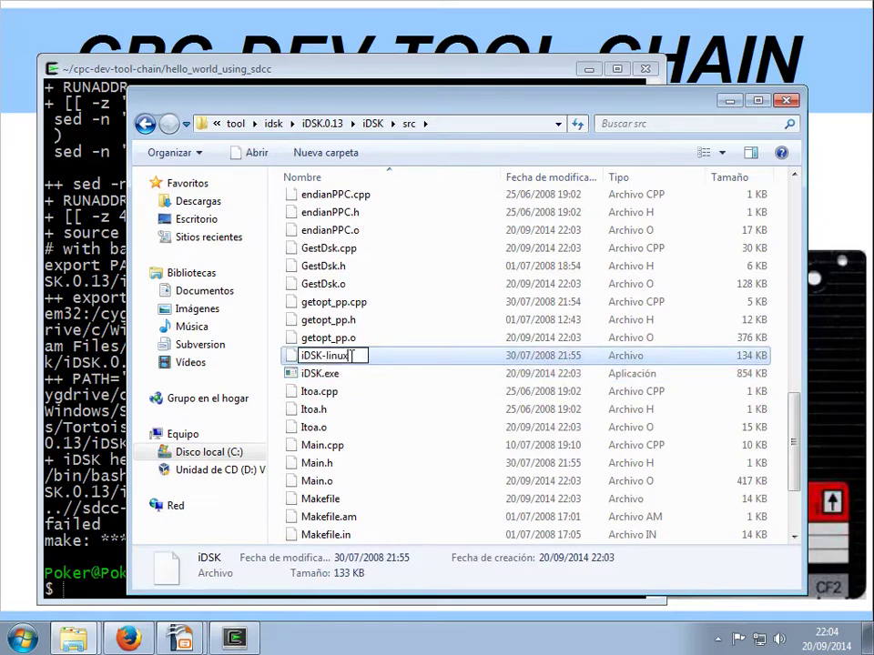
pyautogui.write('x')
pyautogui.press('Return')
pyautogui.click(349, 359)
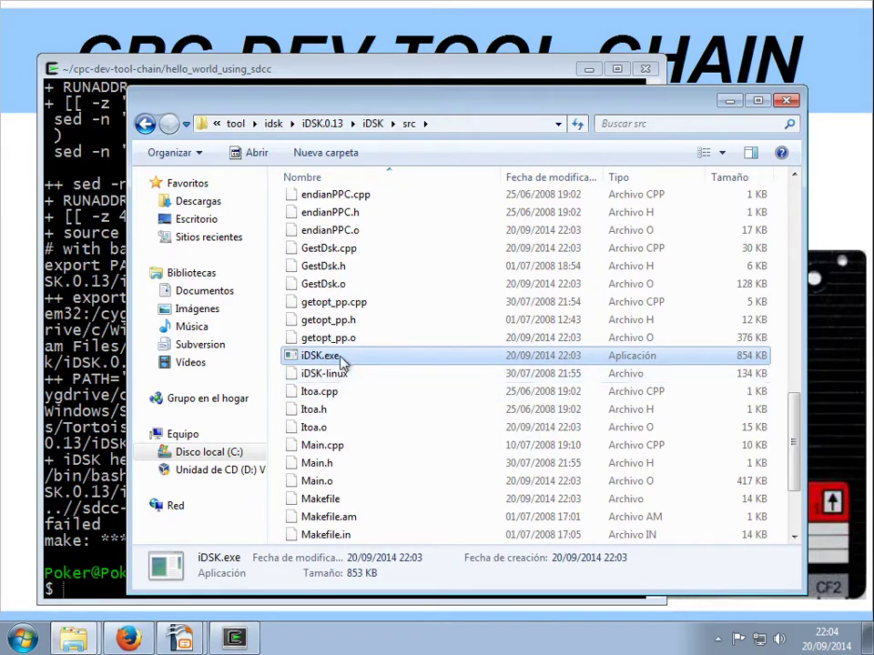
# Step: Switch to the Cygwin terminal and rerun make dsk in the hello_world_using_sdcc directory
pyautogui.click(87, 540)
pyautogui.press('Up')
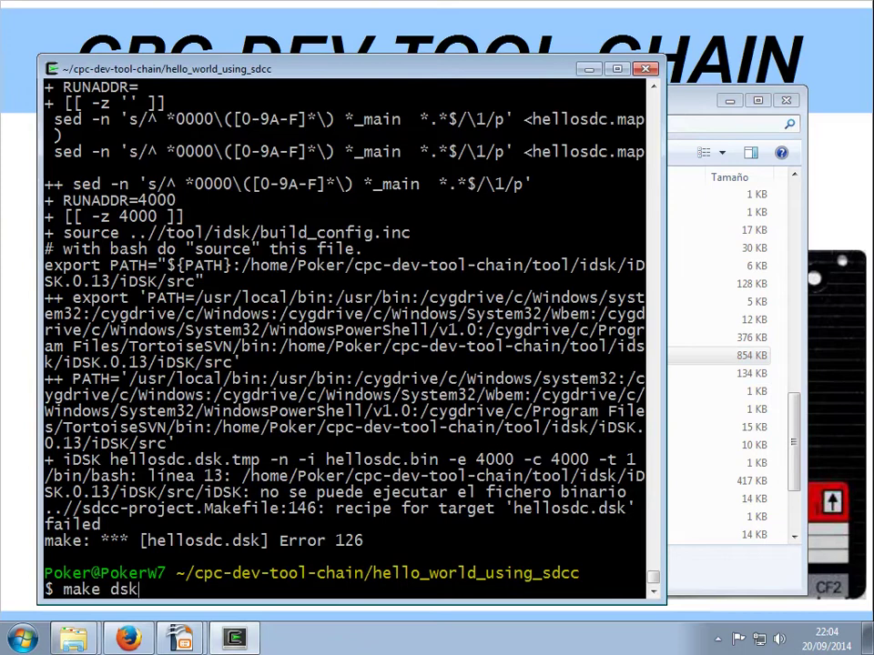
pyautogui.press('Return')
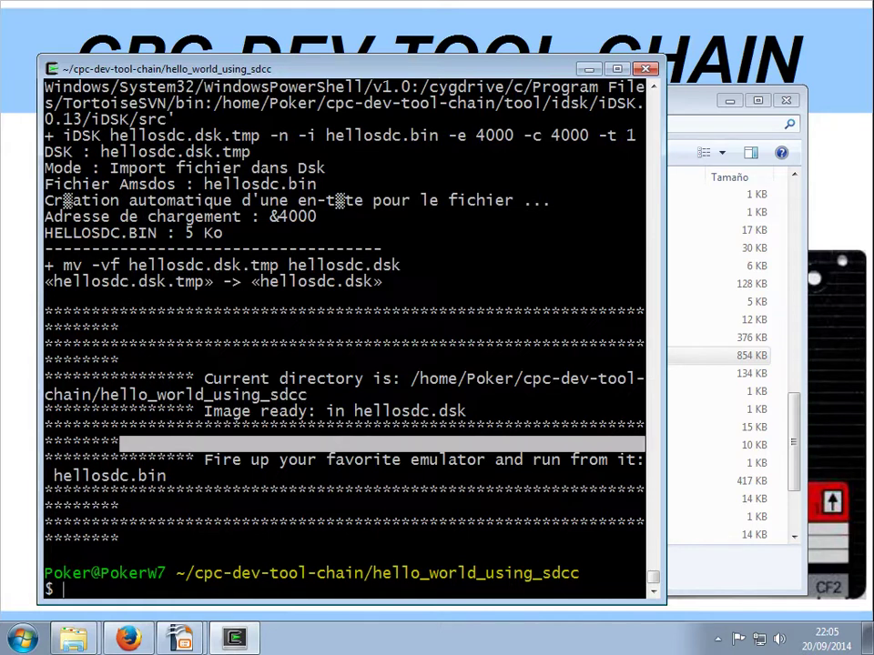
# Step: Highlight the hellosdc.dsk image line and the iDSK import output in the terminal to examine them
pyautogui.tripleClick(276, 411)
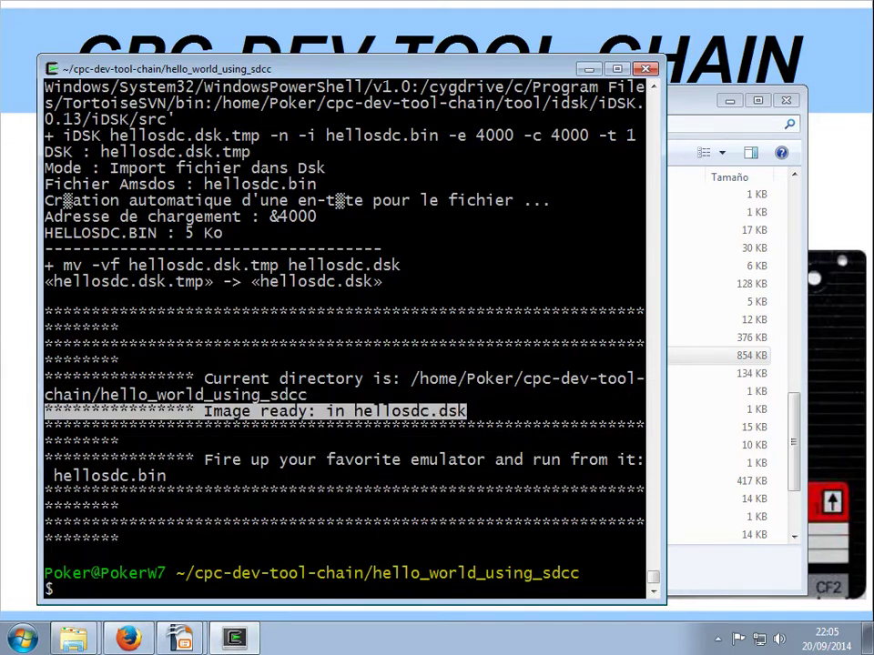
pyautogui.click(276, 411)
pyautogui.moveTo(46, 84); pyautogui.dragTo(270, 229)
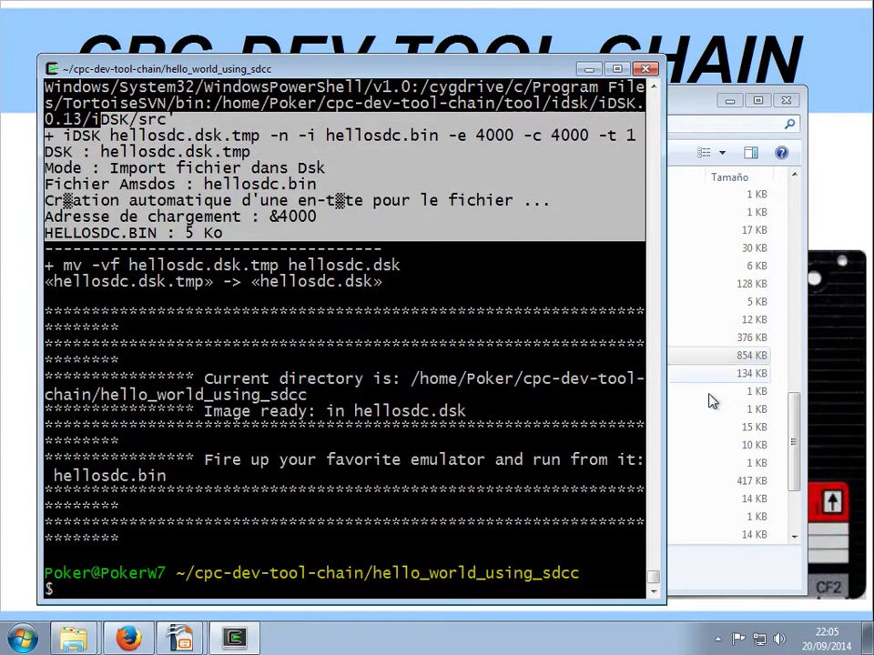
# Step: Switch to Windows Explorer and open the cpc-dev-tool-chain/hello_world_using_sdcc folder
pyautogui.click(691, 543)
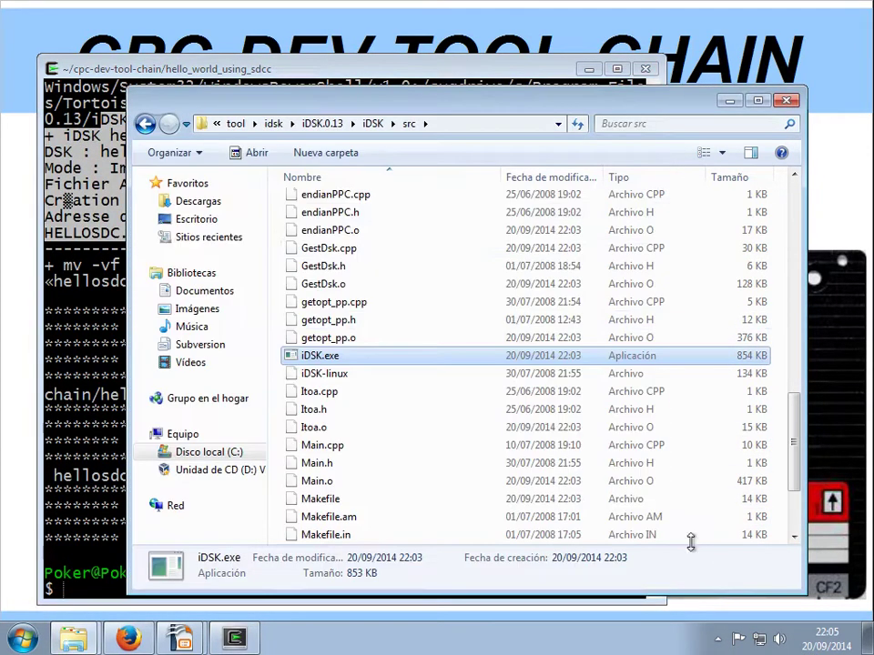
pyautogui.click(236, 123)
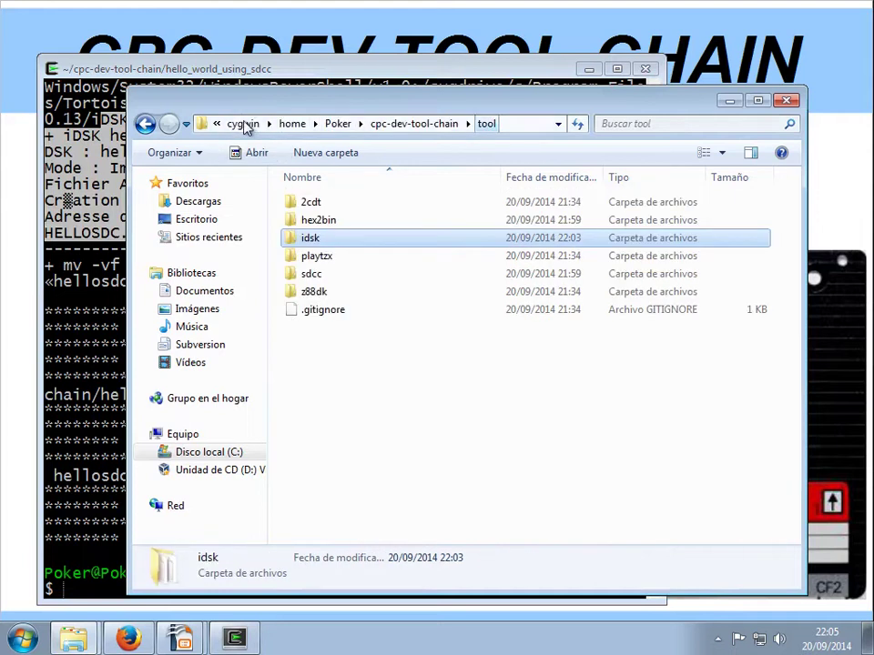
pyautogui.click(412, 124)
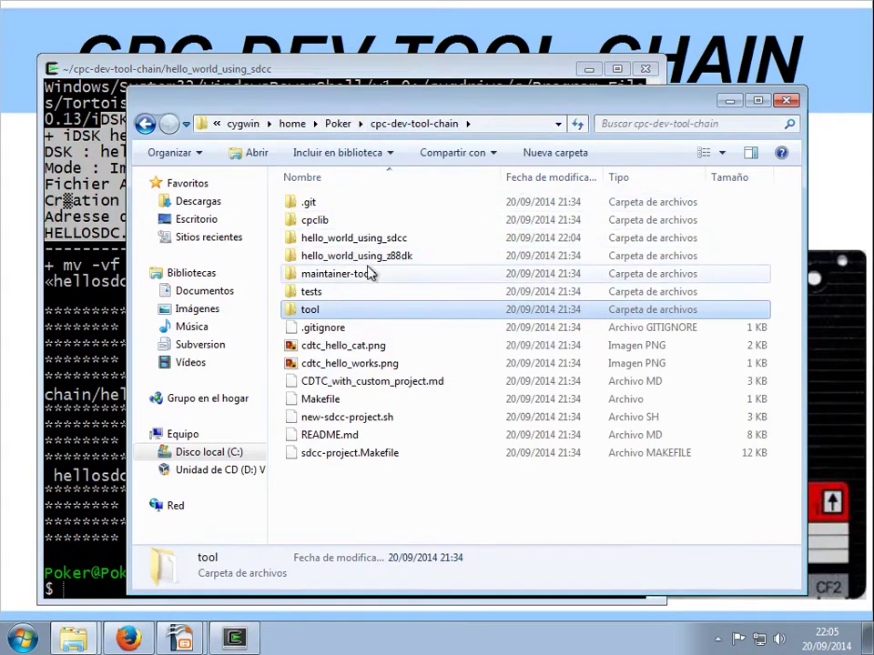
pyautogui.click(400, 240)
pyautogui.doubleClick(401, 240)
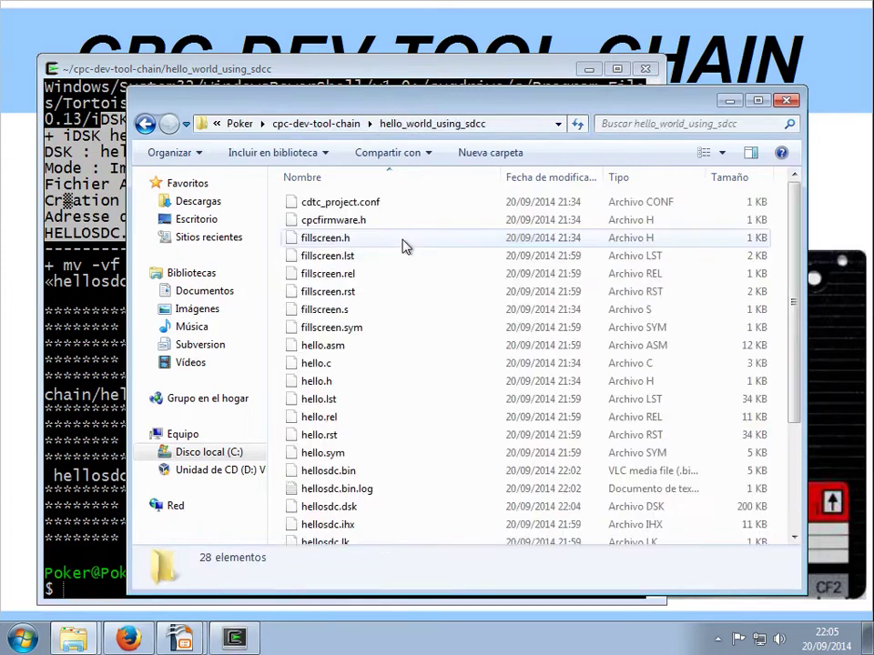
# Step: Open hellosdc.dsk, opting to select a program from the list of installed programs
pyautogui.click(388, 473)
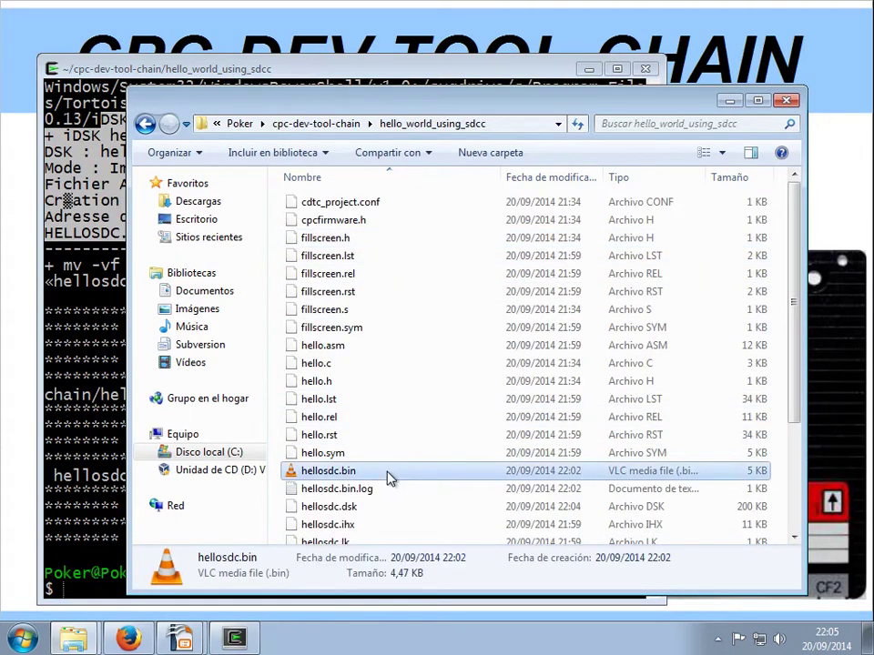
pyautogui.scroll(-3, 388, 465)
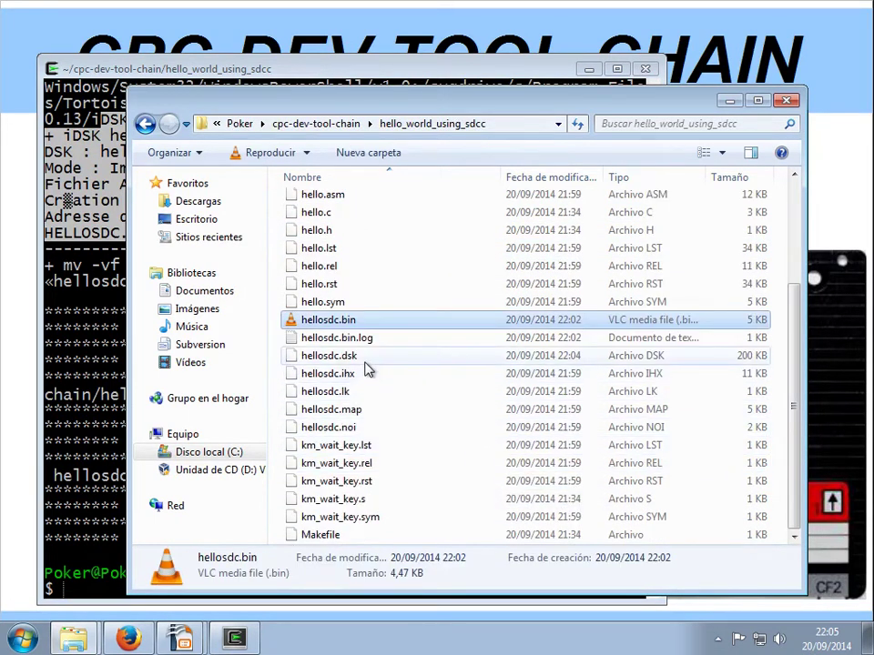
pyautogui.click(337, 357)
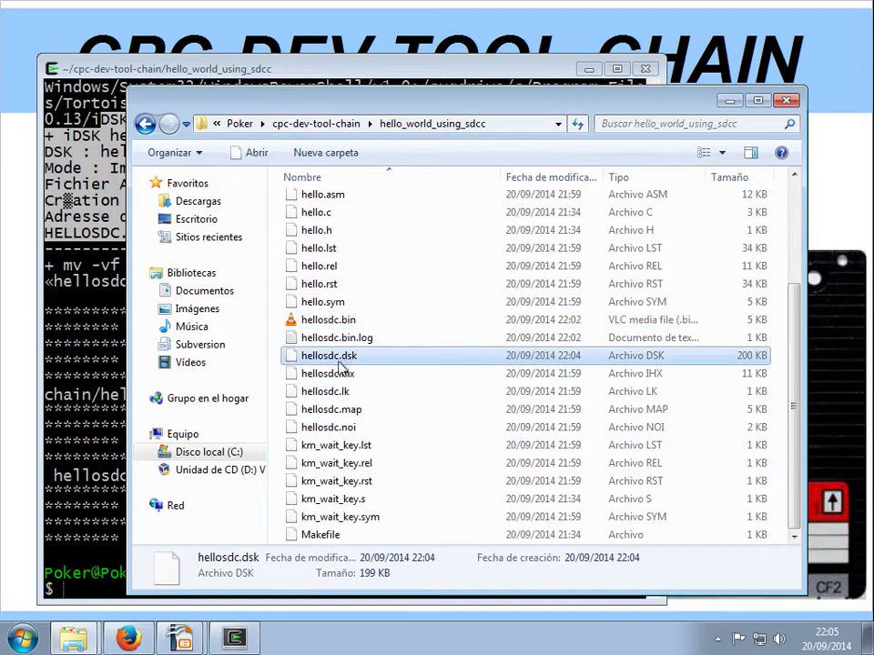
pyautogui.doubleClick(330, 357)
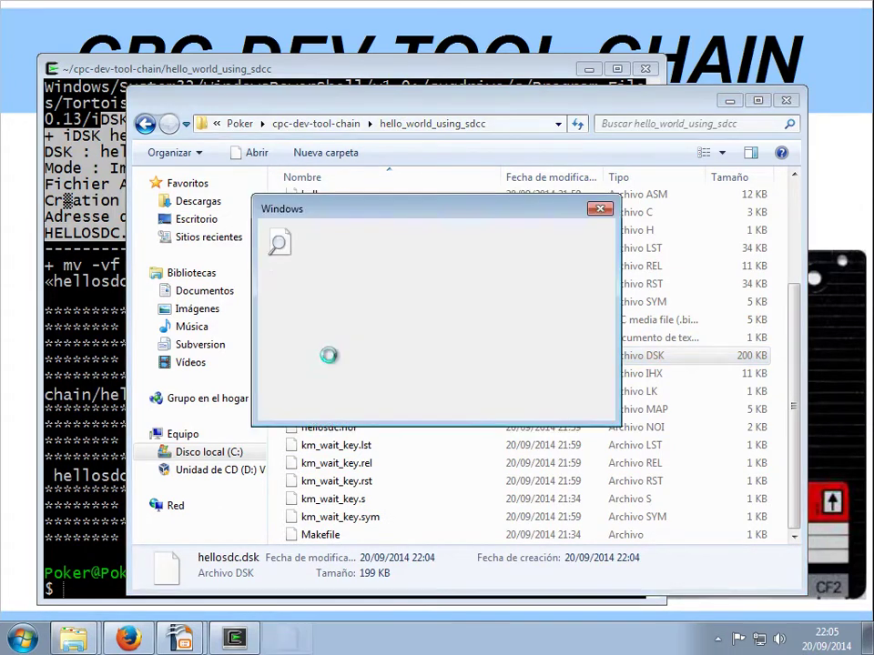
pyautogui.click(331, 364)
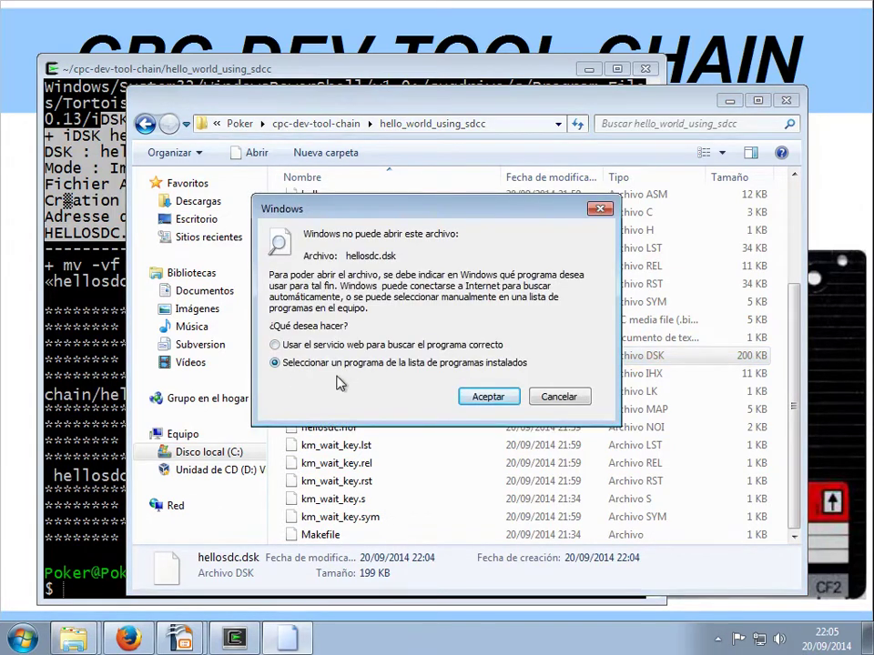
pyautogui.click(485, 397)
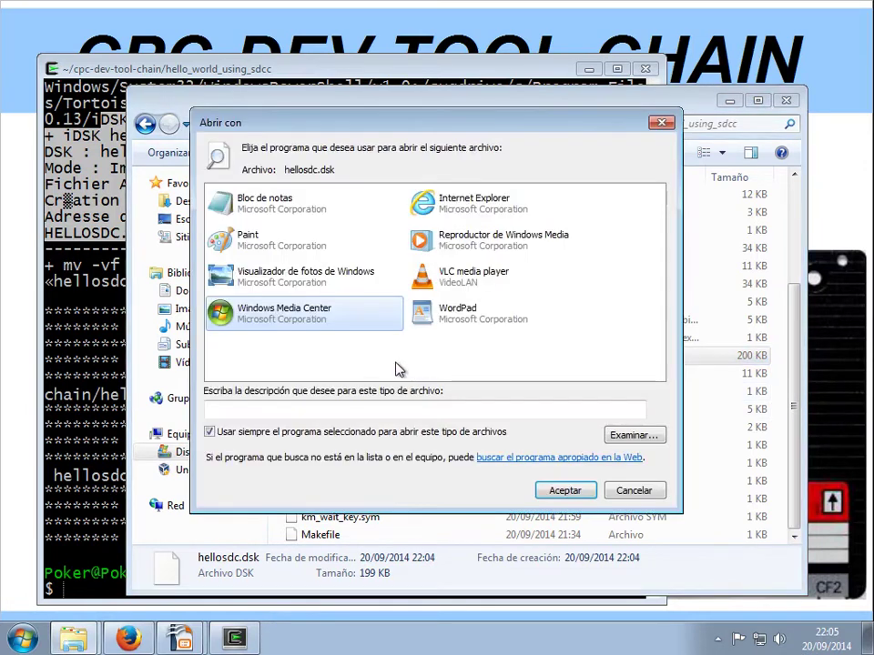
# Step: Browse to the WinAPE20A18 folder on the desktop and open hellosdc.dsk with WinApe.exe, keeping it as the default program
pyautogui.click(619, 441)
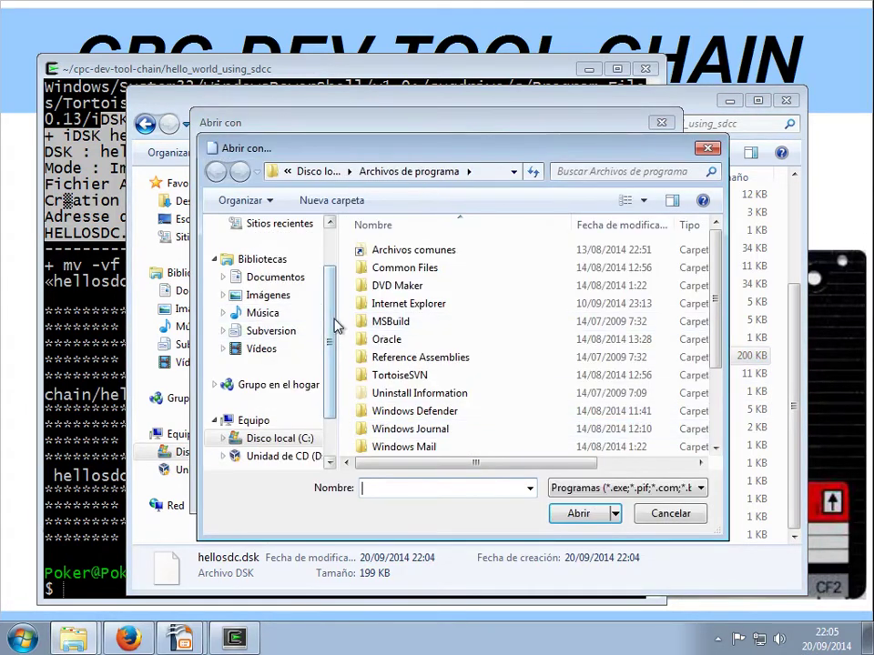
pyautogui.scroll(2, 334, 326)
pyautogui.click(267, 267)
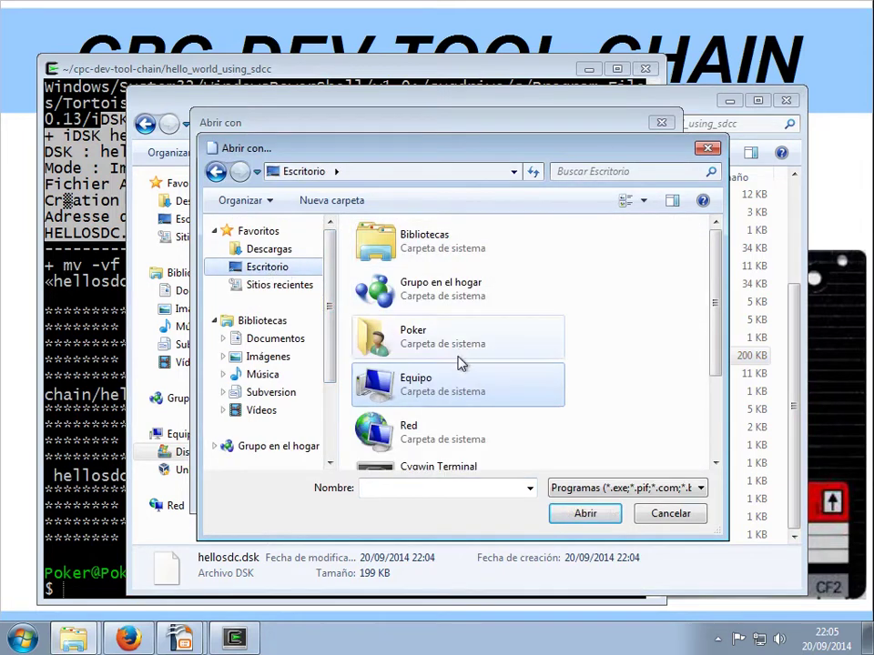
pyautogui.scroll(-2, 465, 383)
pyautogui.scroll(-2, 468, 389)
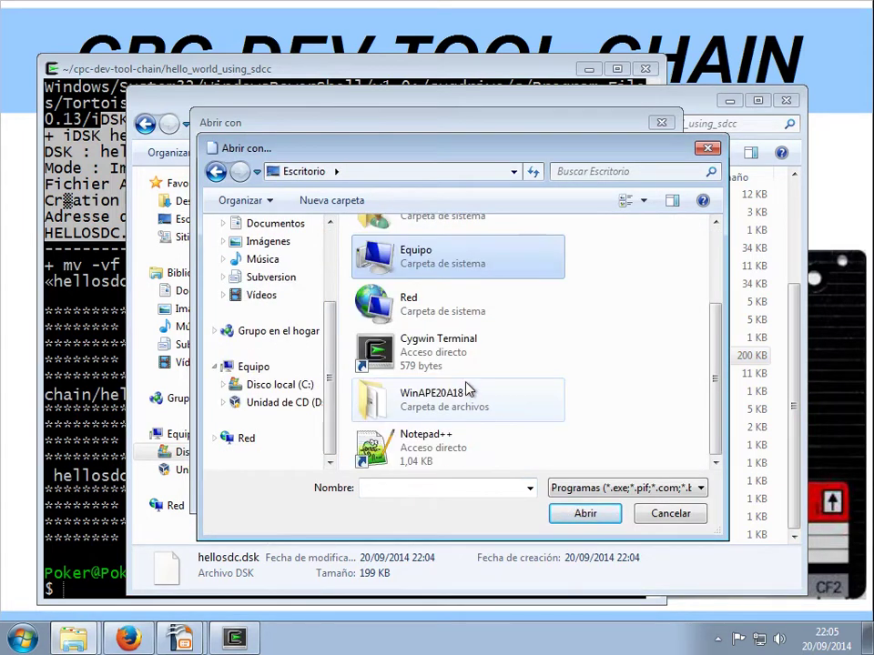
pyautogui.doubleClick(435, 411)
pyautogui.click(404, 322)
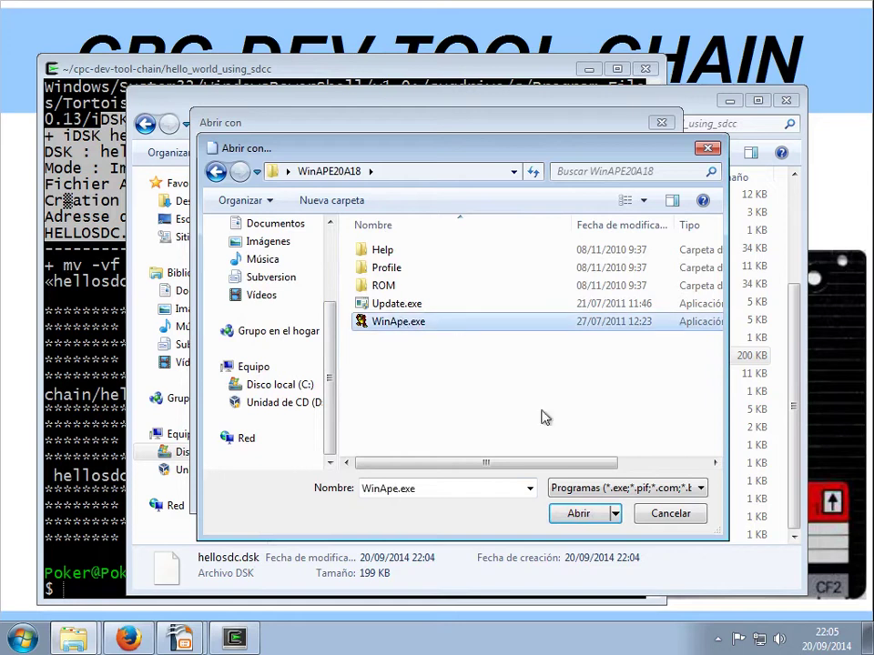
pyautogui.click(574, 515)
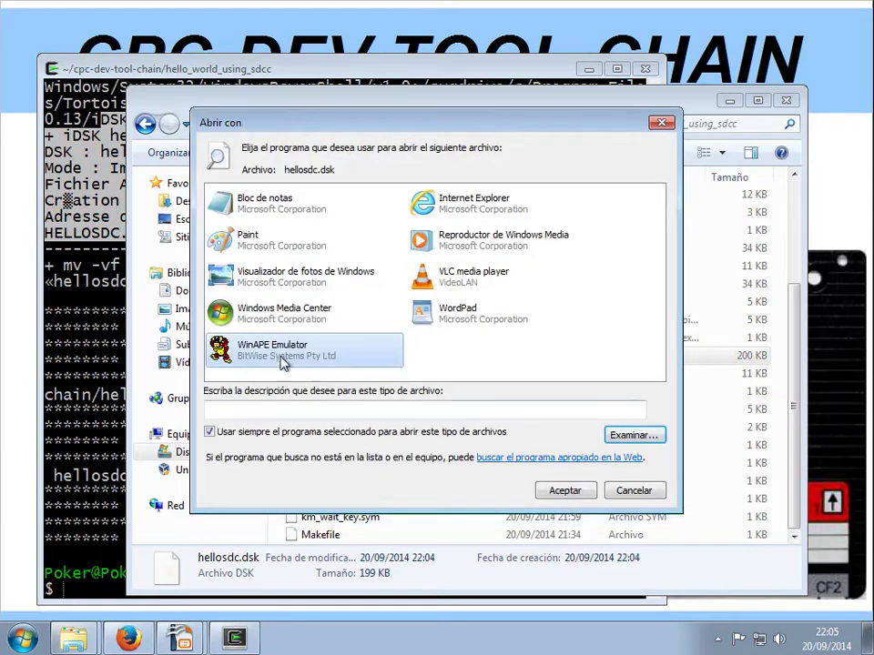
pyautogui.click(569, 491)
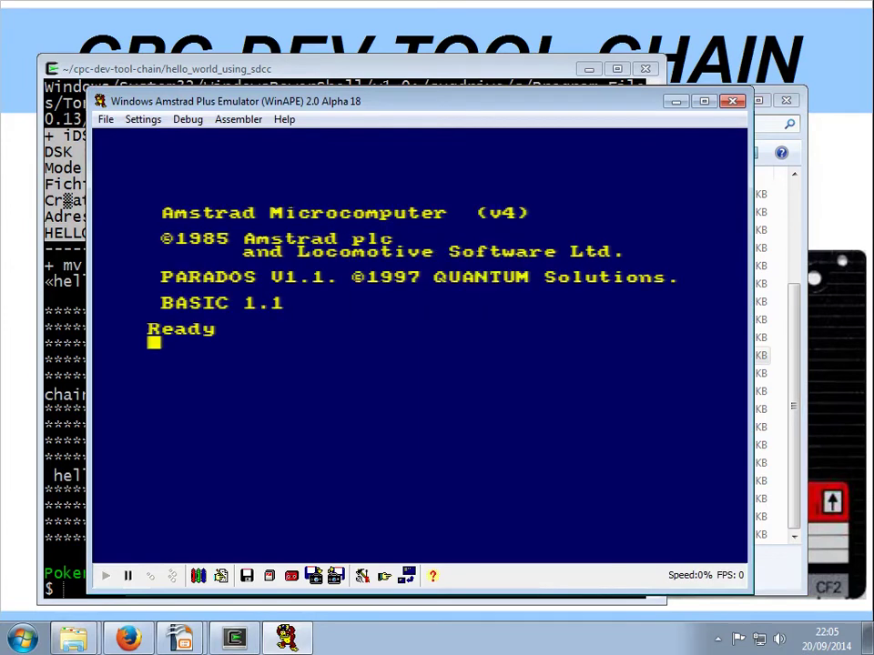
# Step: List the disk's contents with cat in the emulator, and start the program with run "hellosdc
pyautogui.write('cat')
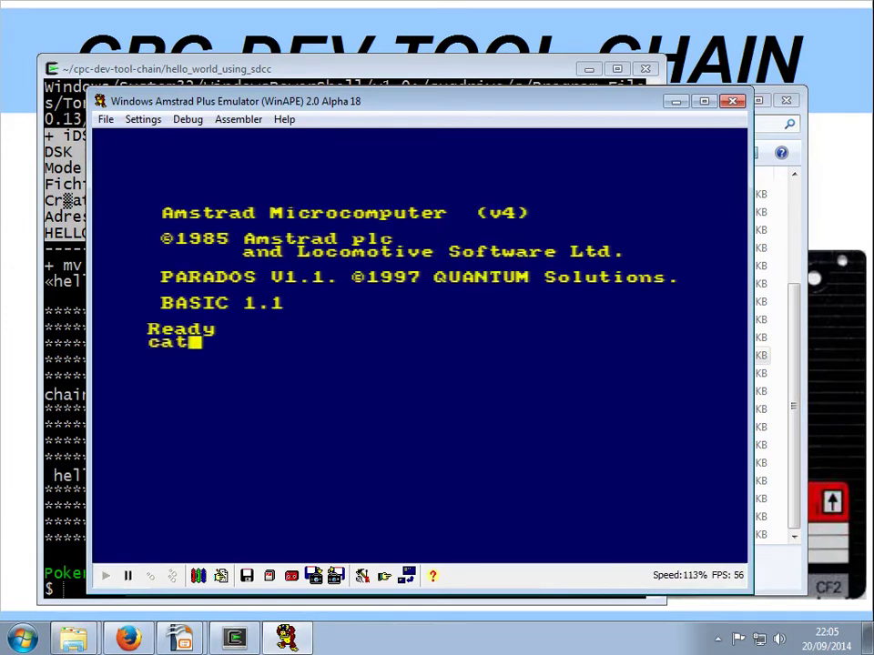
pyautogui.press('Return')
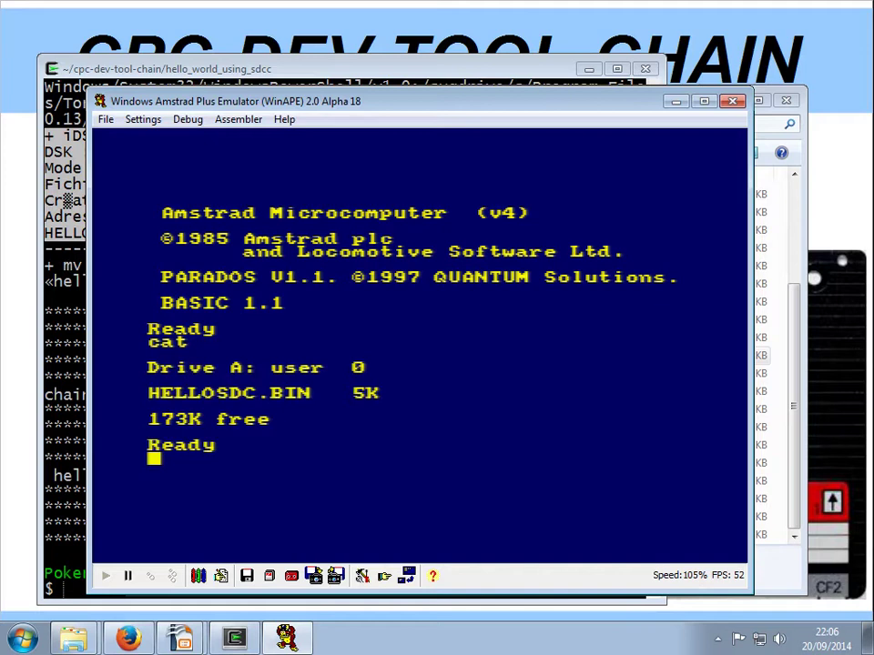
pyautogui.write('run ')
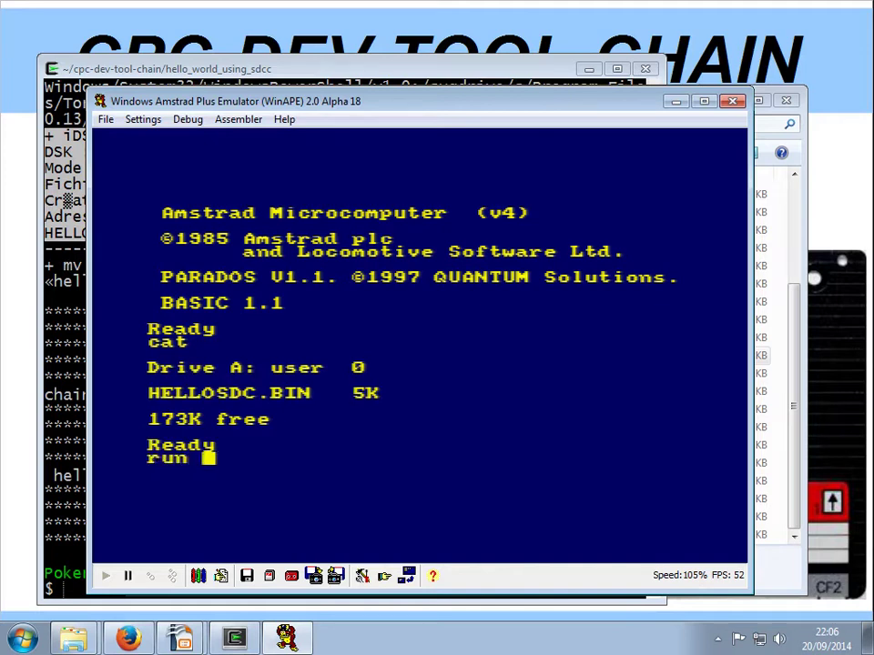
pyautogui.write('"hellosdc')
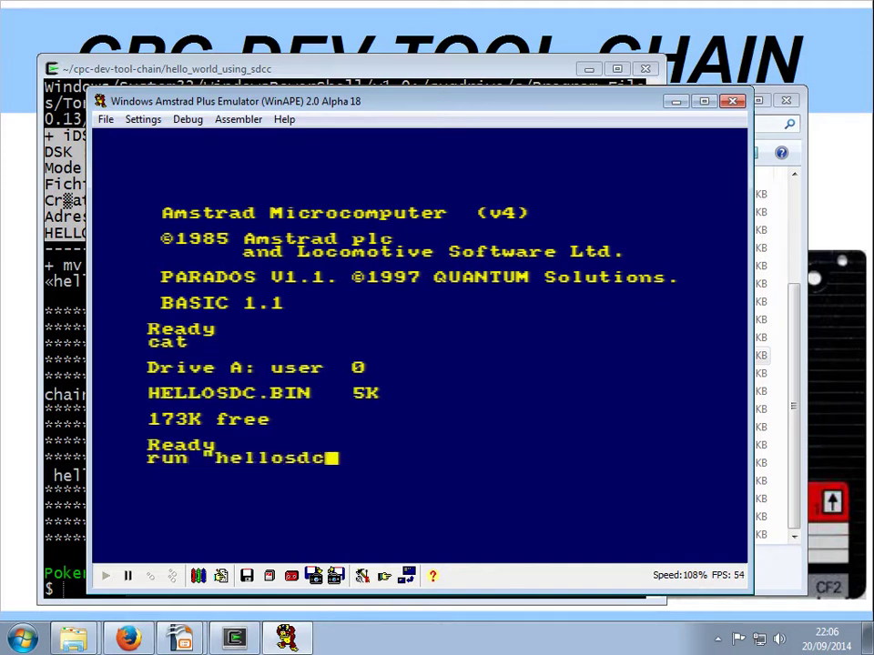
pyautogui.press('Return')
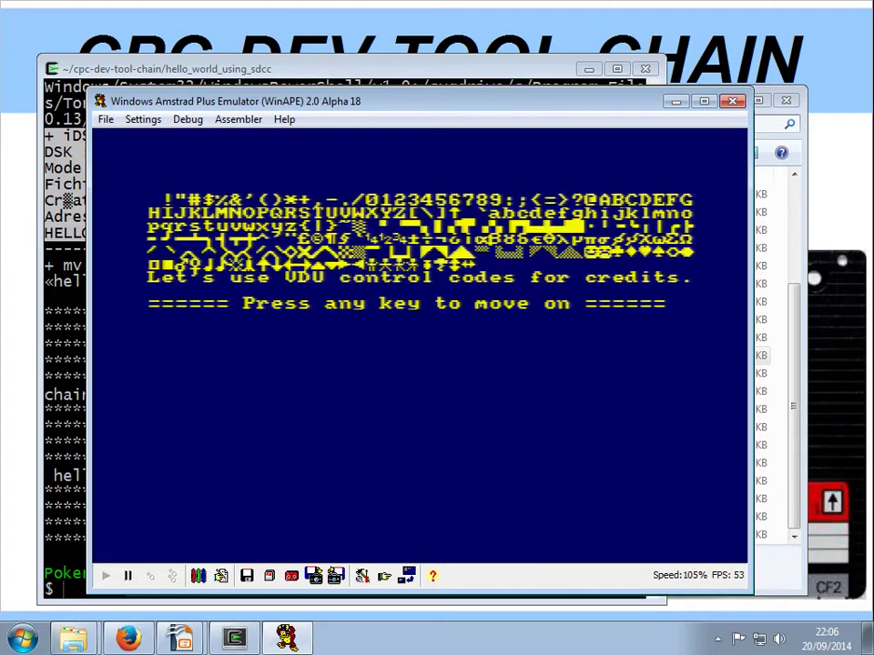
# Step: Advance the hello world demo through its credits, colour, control character and printf screens to the keyboard echo test
pyautogui.press('space')
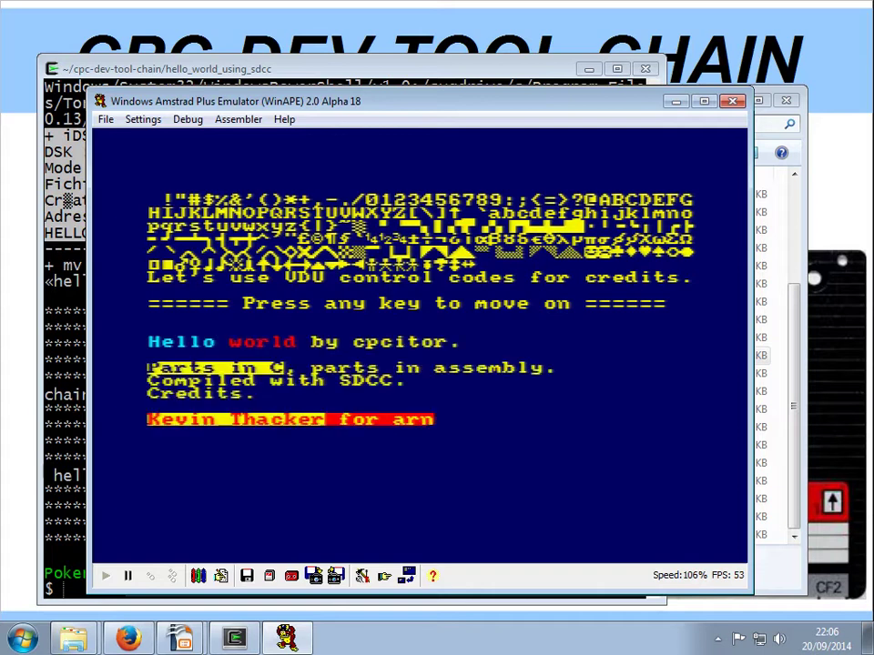
pyautogui.press('space')
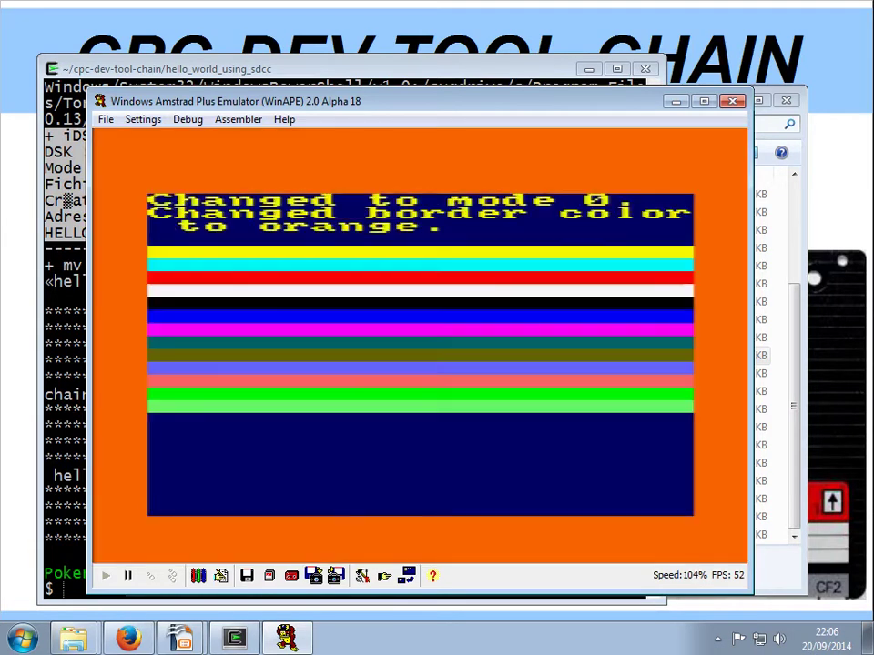
pyautogui.press('space')
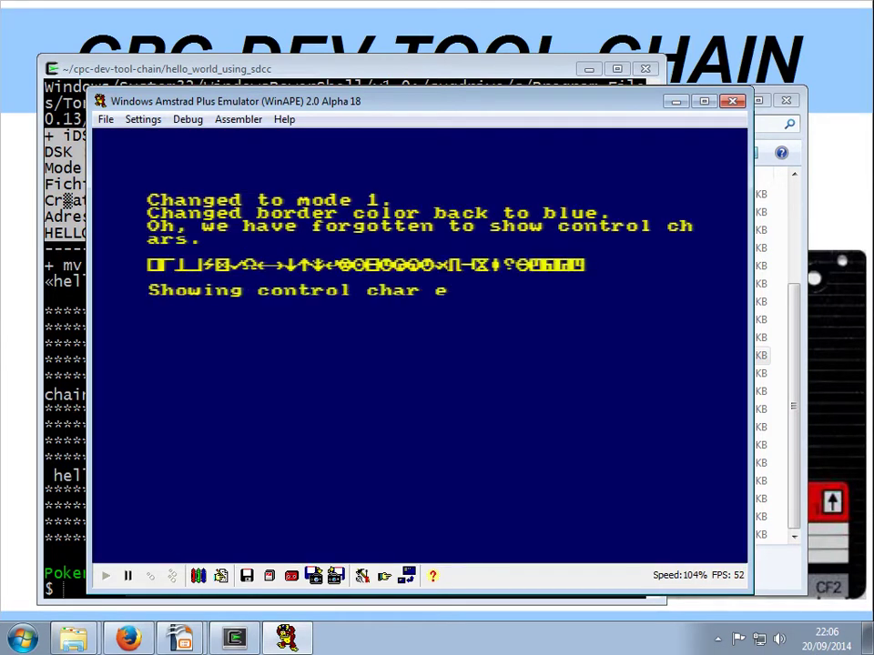
pyautogui.press('space')
pyautogui.press('space')
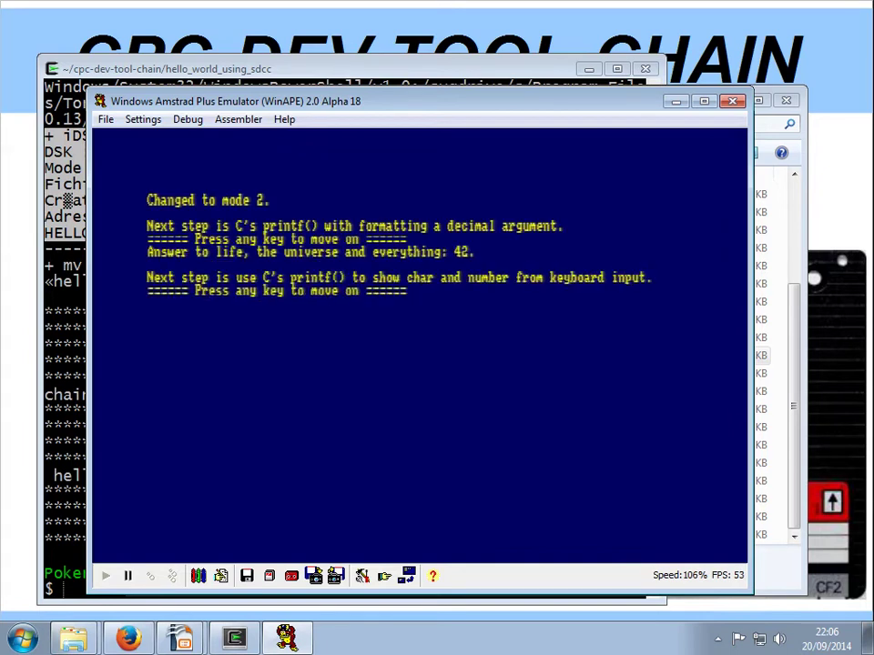
pyautogui.press('space')
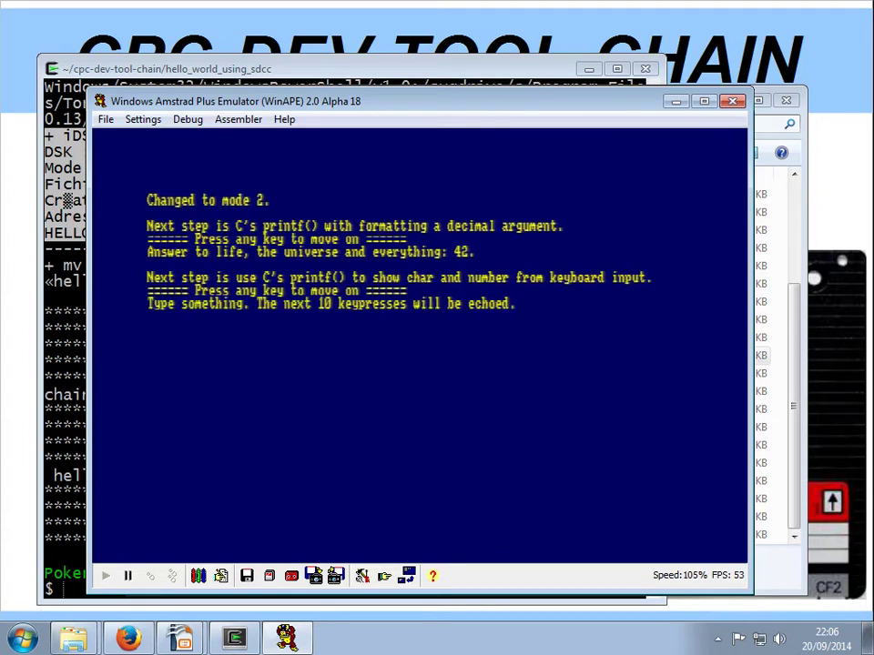
# Step: Enter ten spaces for the demo's keyboard echo test and continue past its final screen to end the program
pyautogui.press('space')
pyautogui.press('space')
pyautogui.press('space')
pyautogui.press('space')
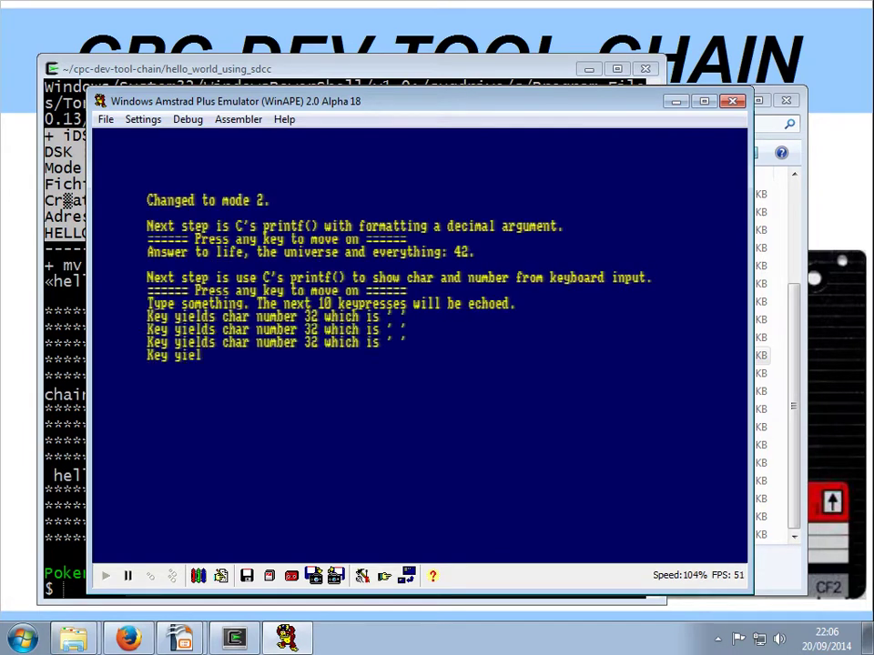
pyautogui.press('space')
pyautogui.press('space')
pyautogui.press('space')
pyautogui.press('space')
pyautogui.press('space')
pyautogui.press('space')
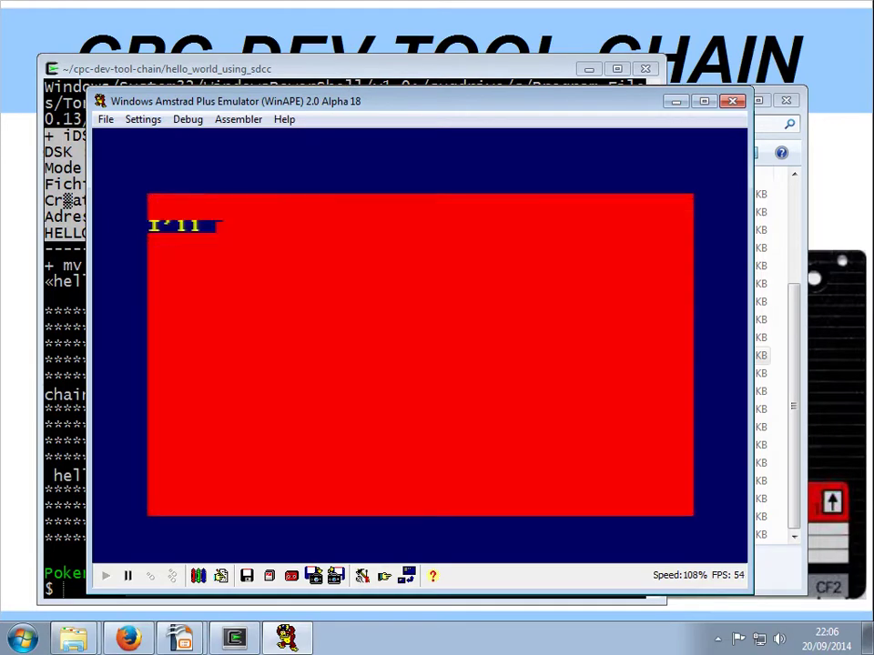
pyautogui.press('space')
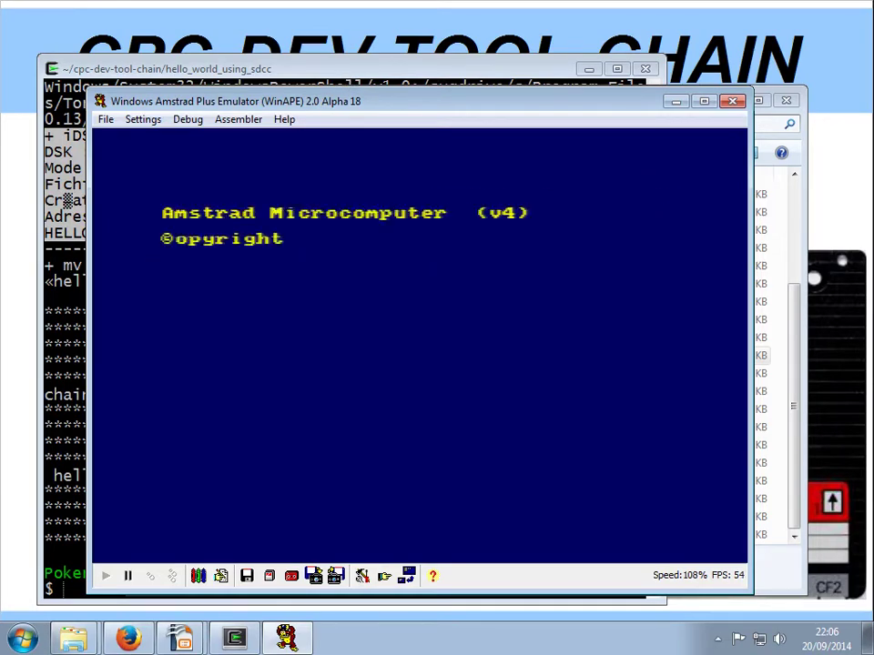